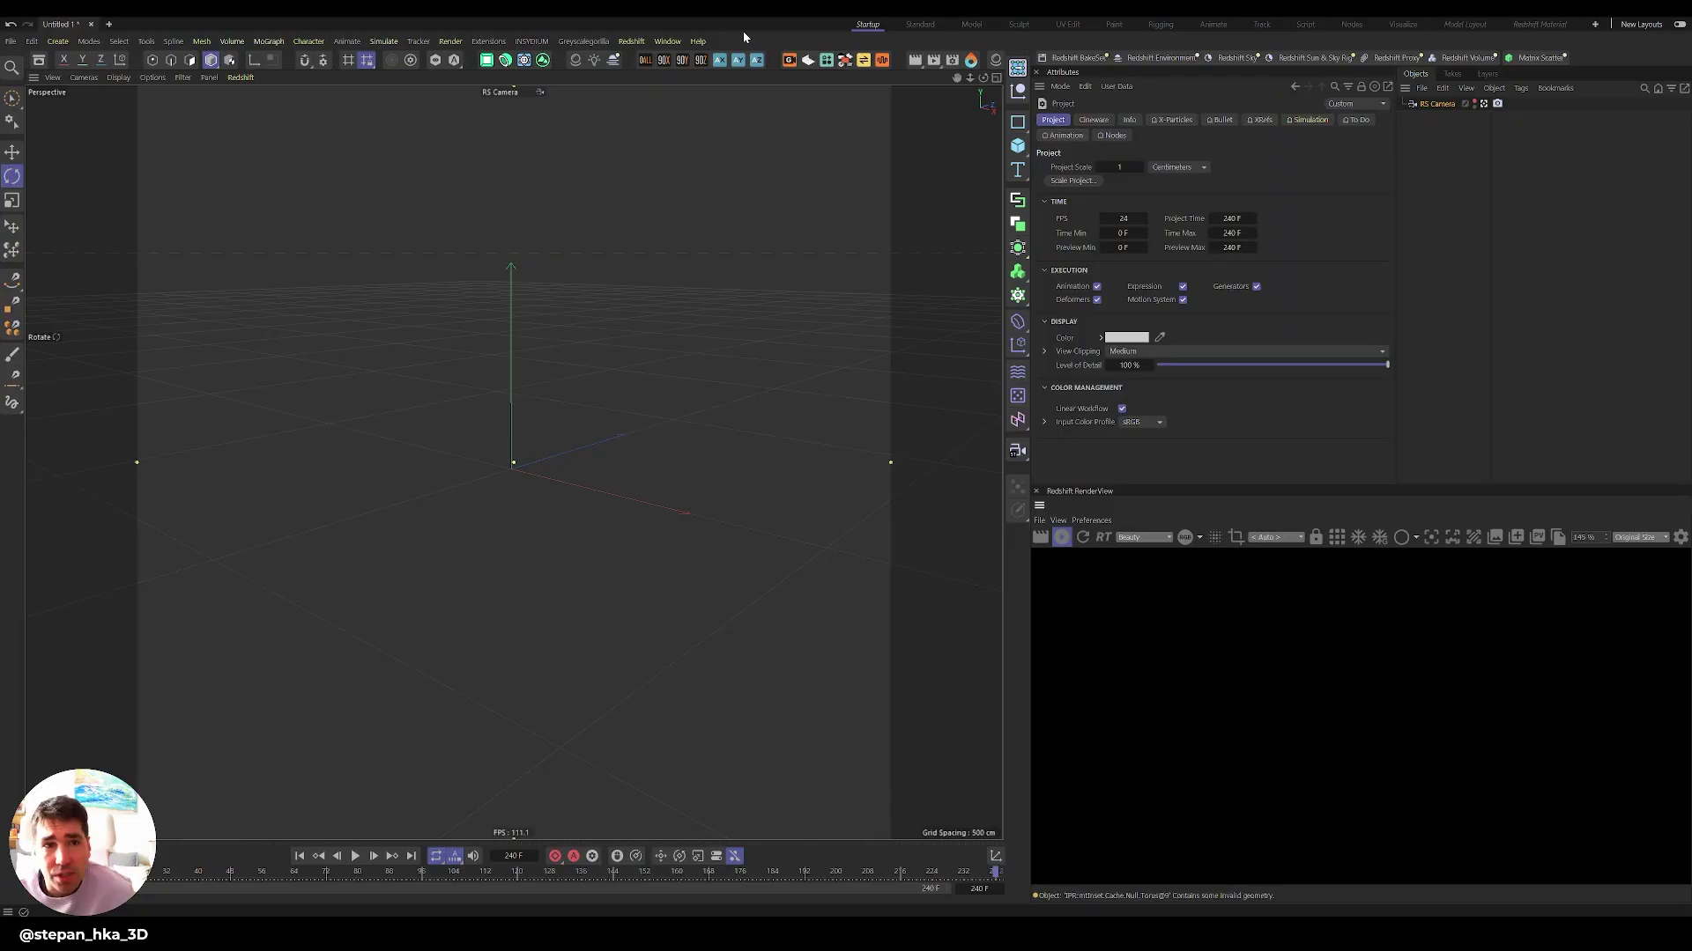
- Drop the Male - Puppet asset into the scene, nest it under a Connect object and make it editable
left_click(38, 61)
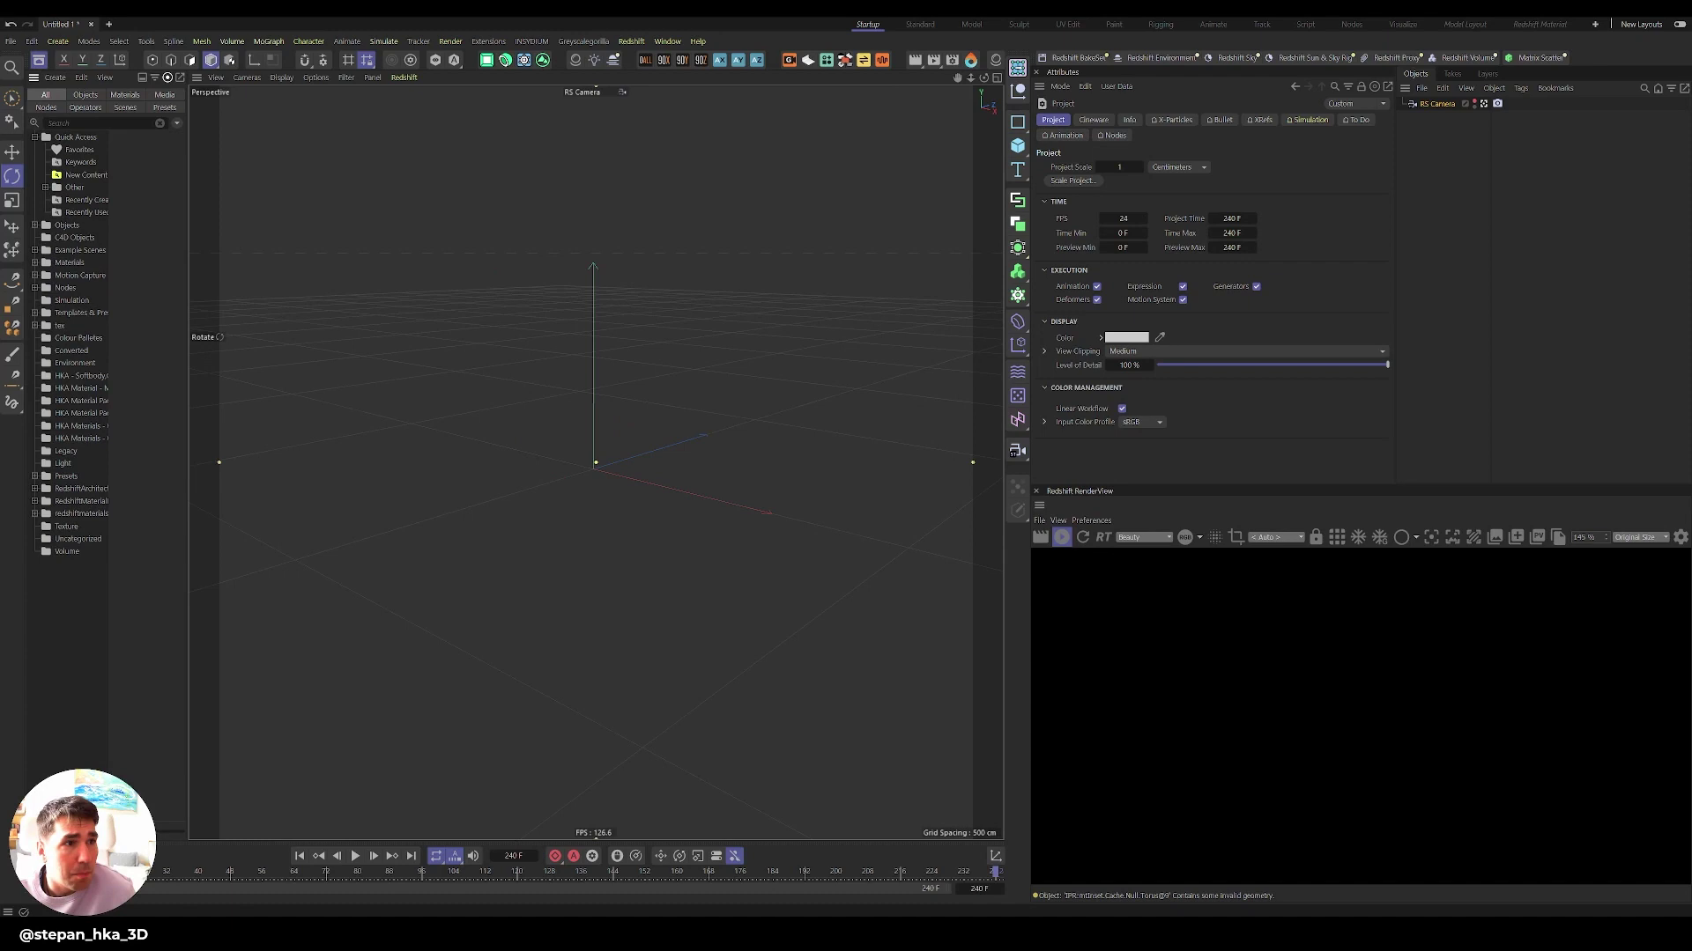
type("male")
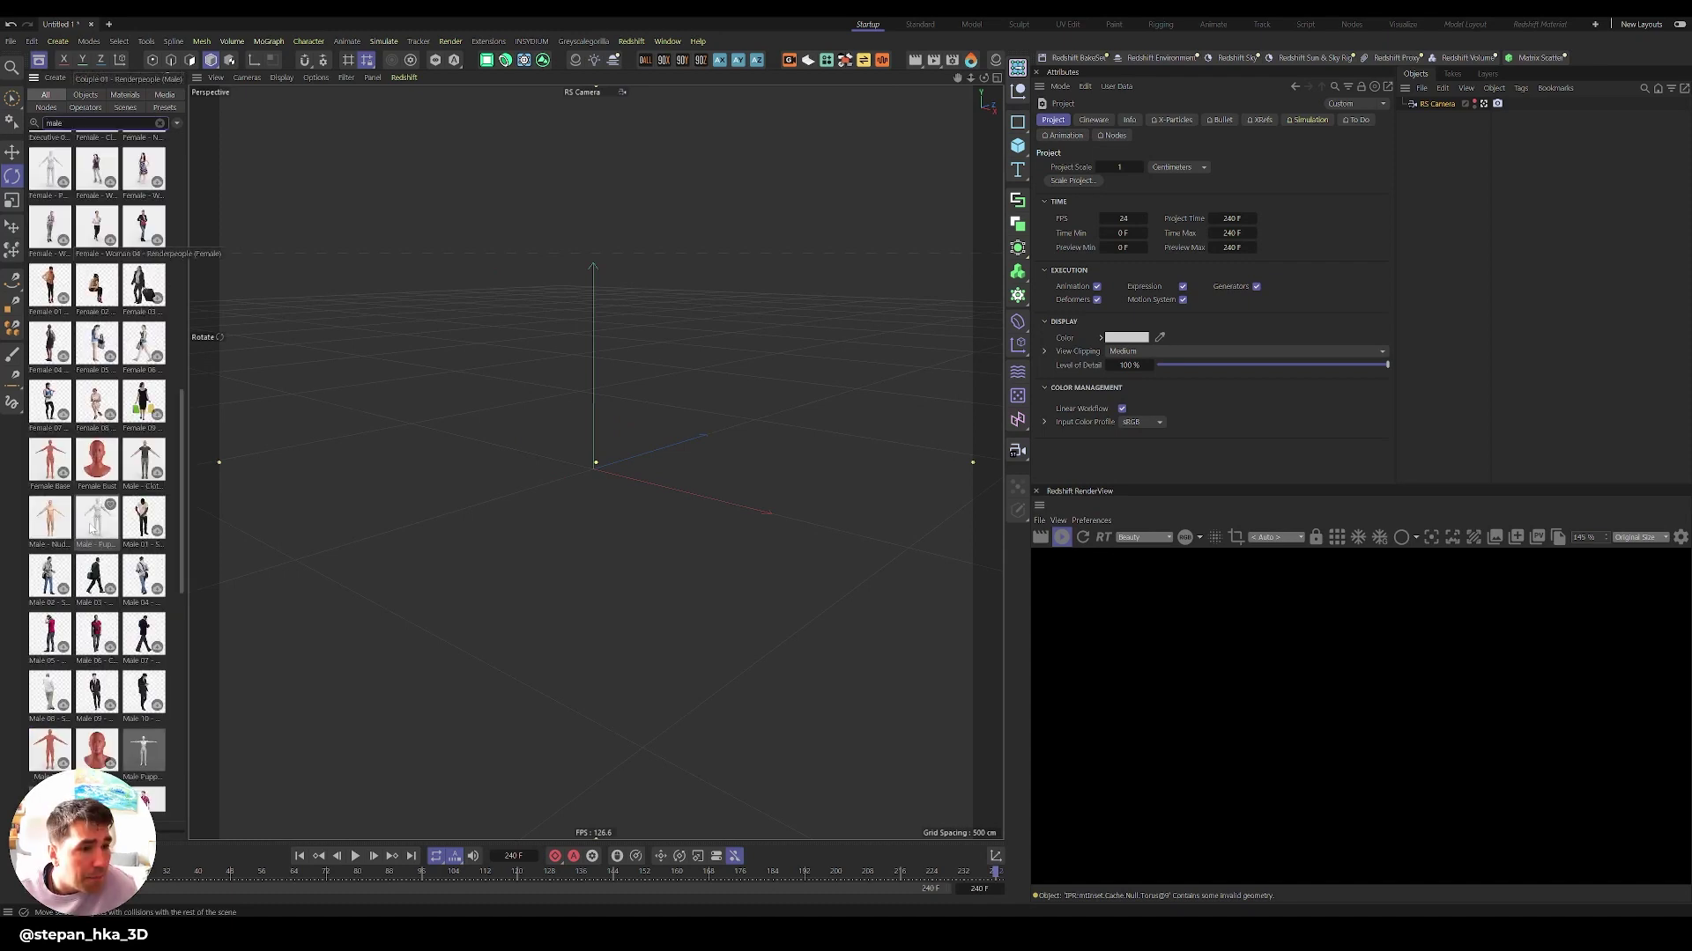
left_click_drag(96, 524, 519, 495)
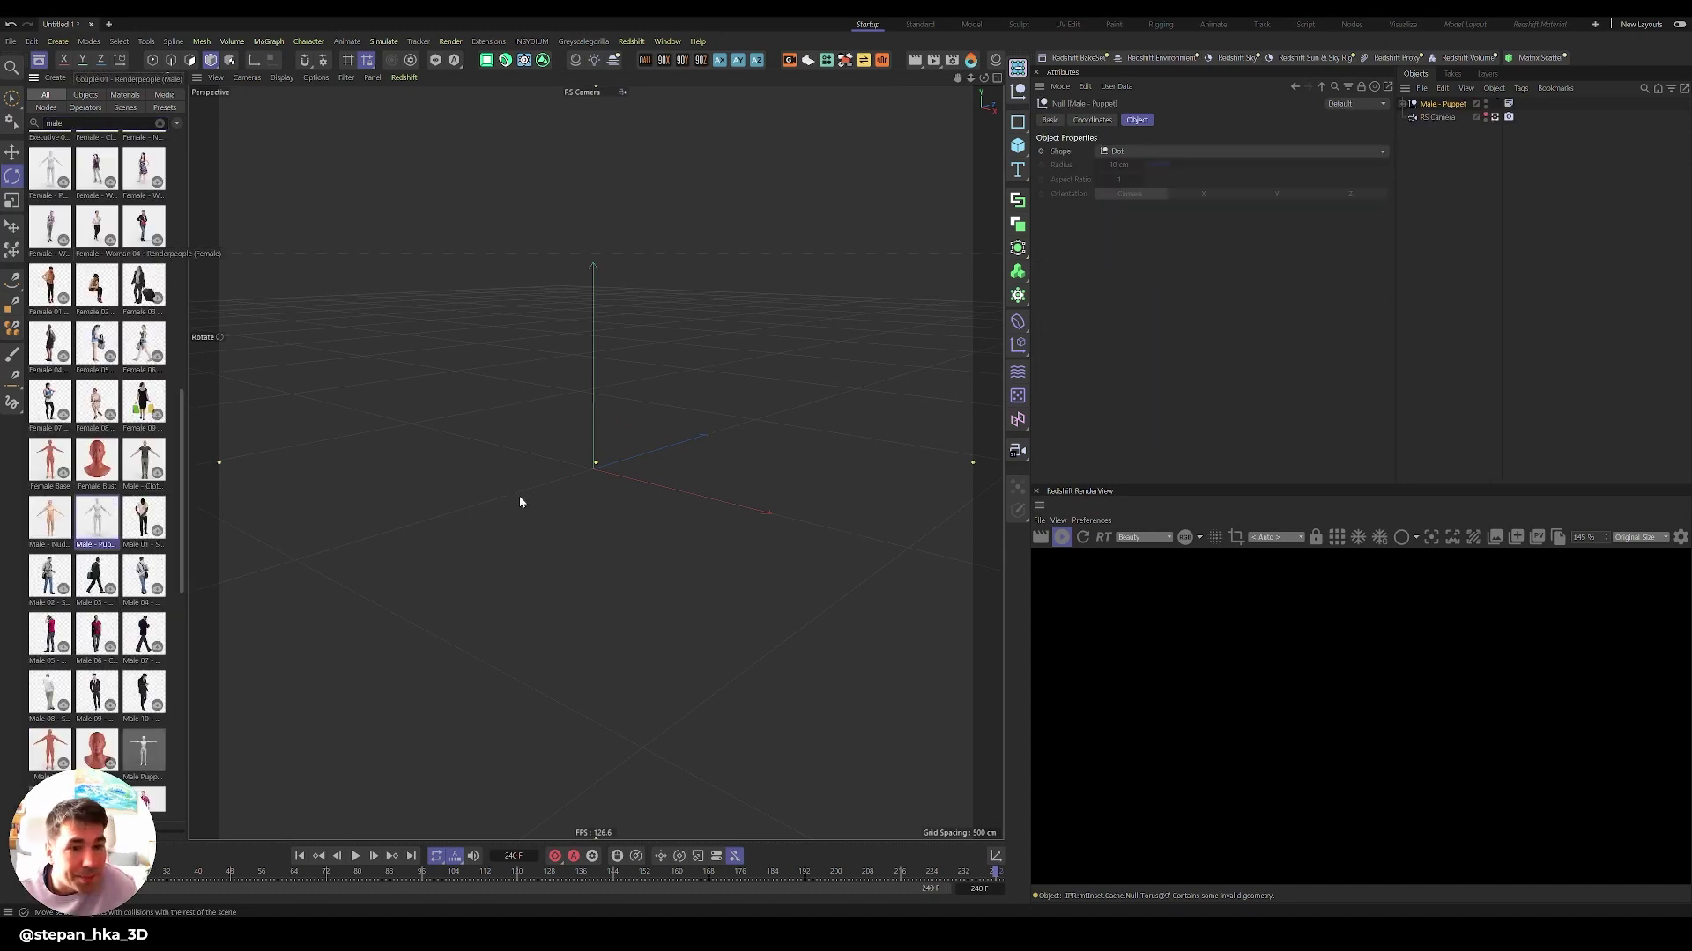
left_click(38, 60)
left_click_drag(473, 383, 572, 384, "alt")
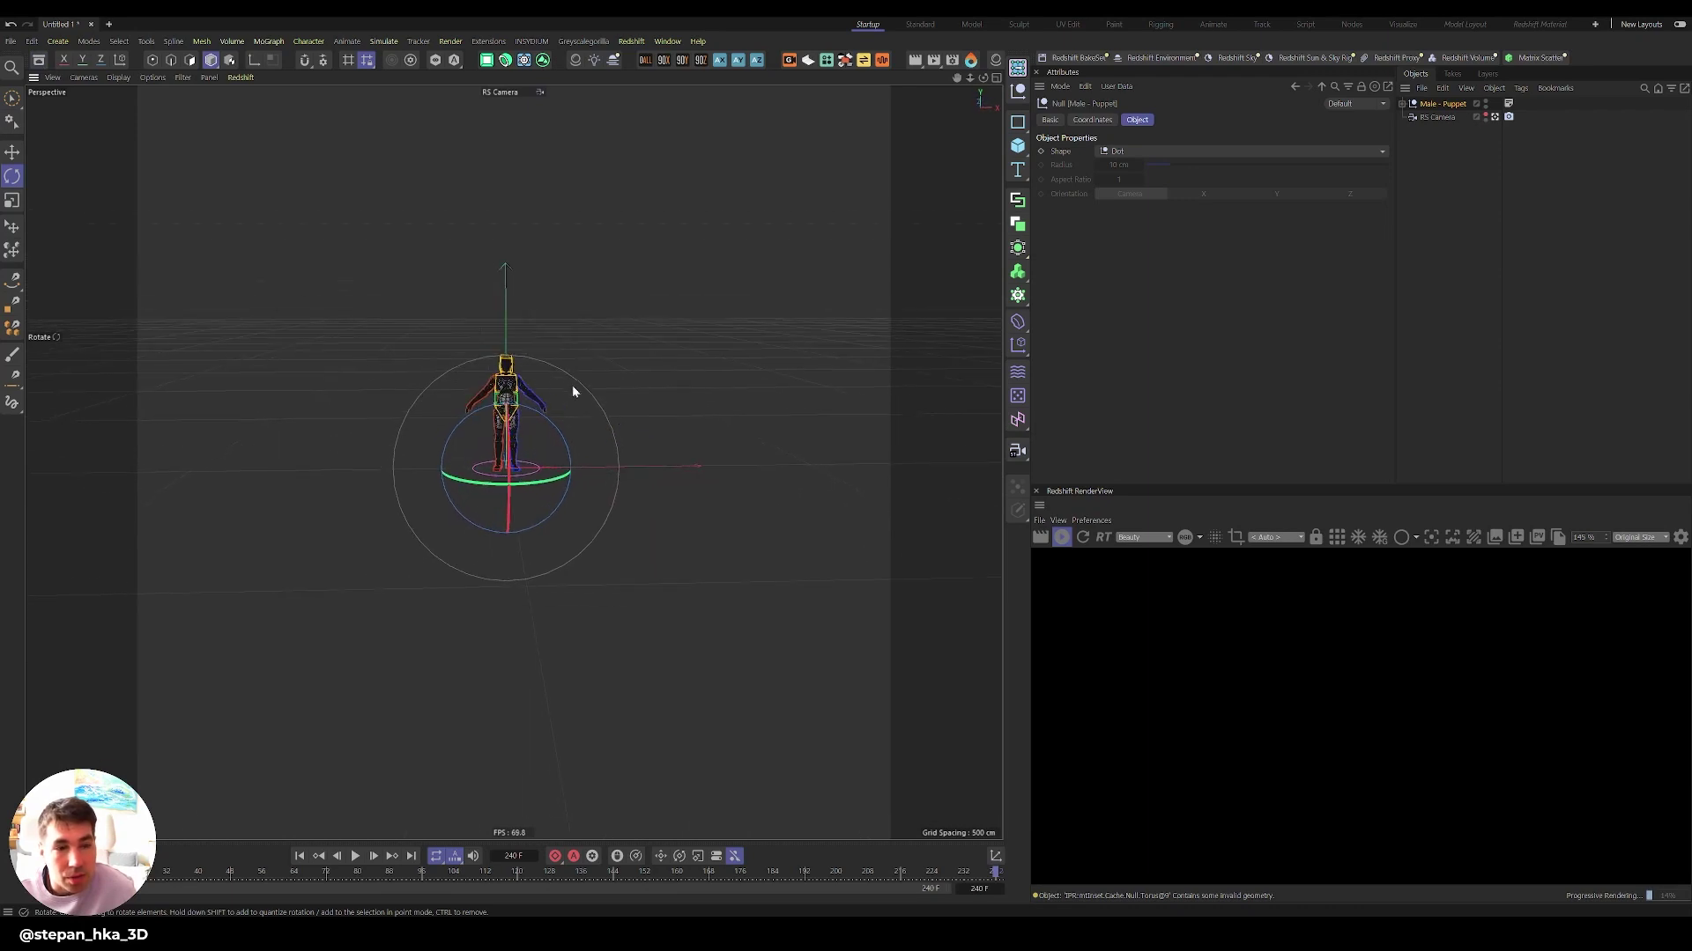
scroll(533, 412, "up", 5)
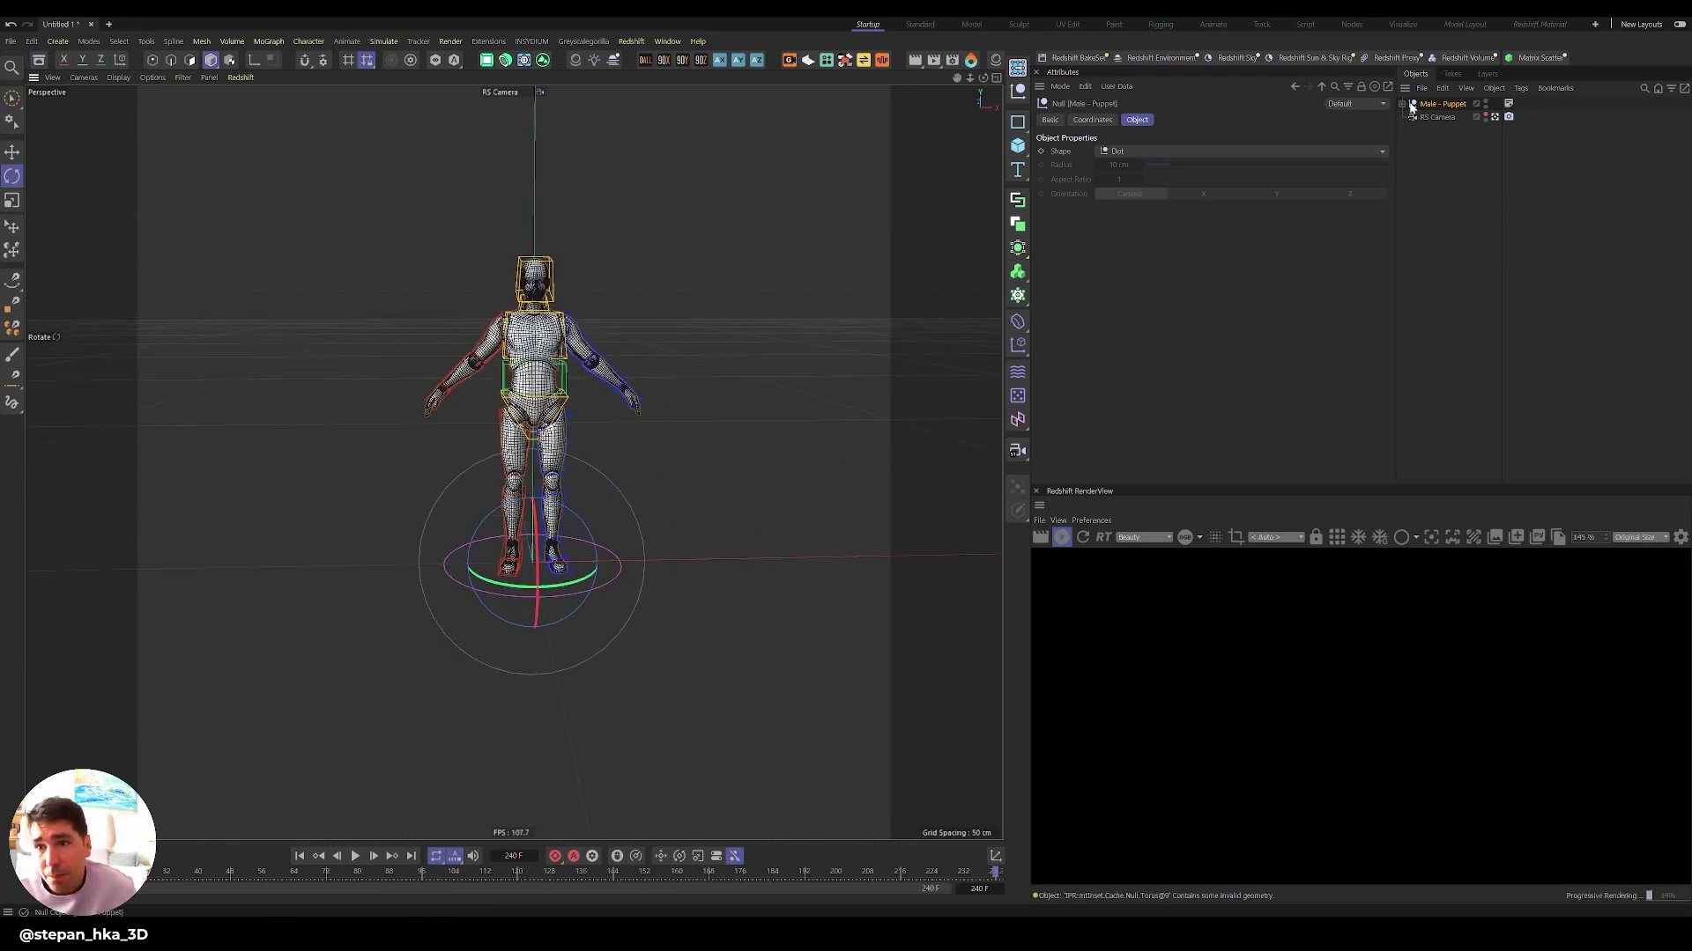
left_click(1017, 200, "alt")
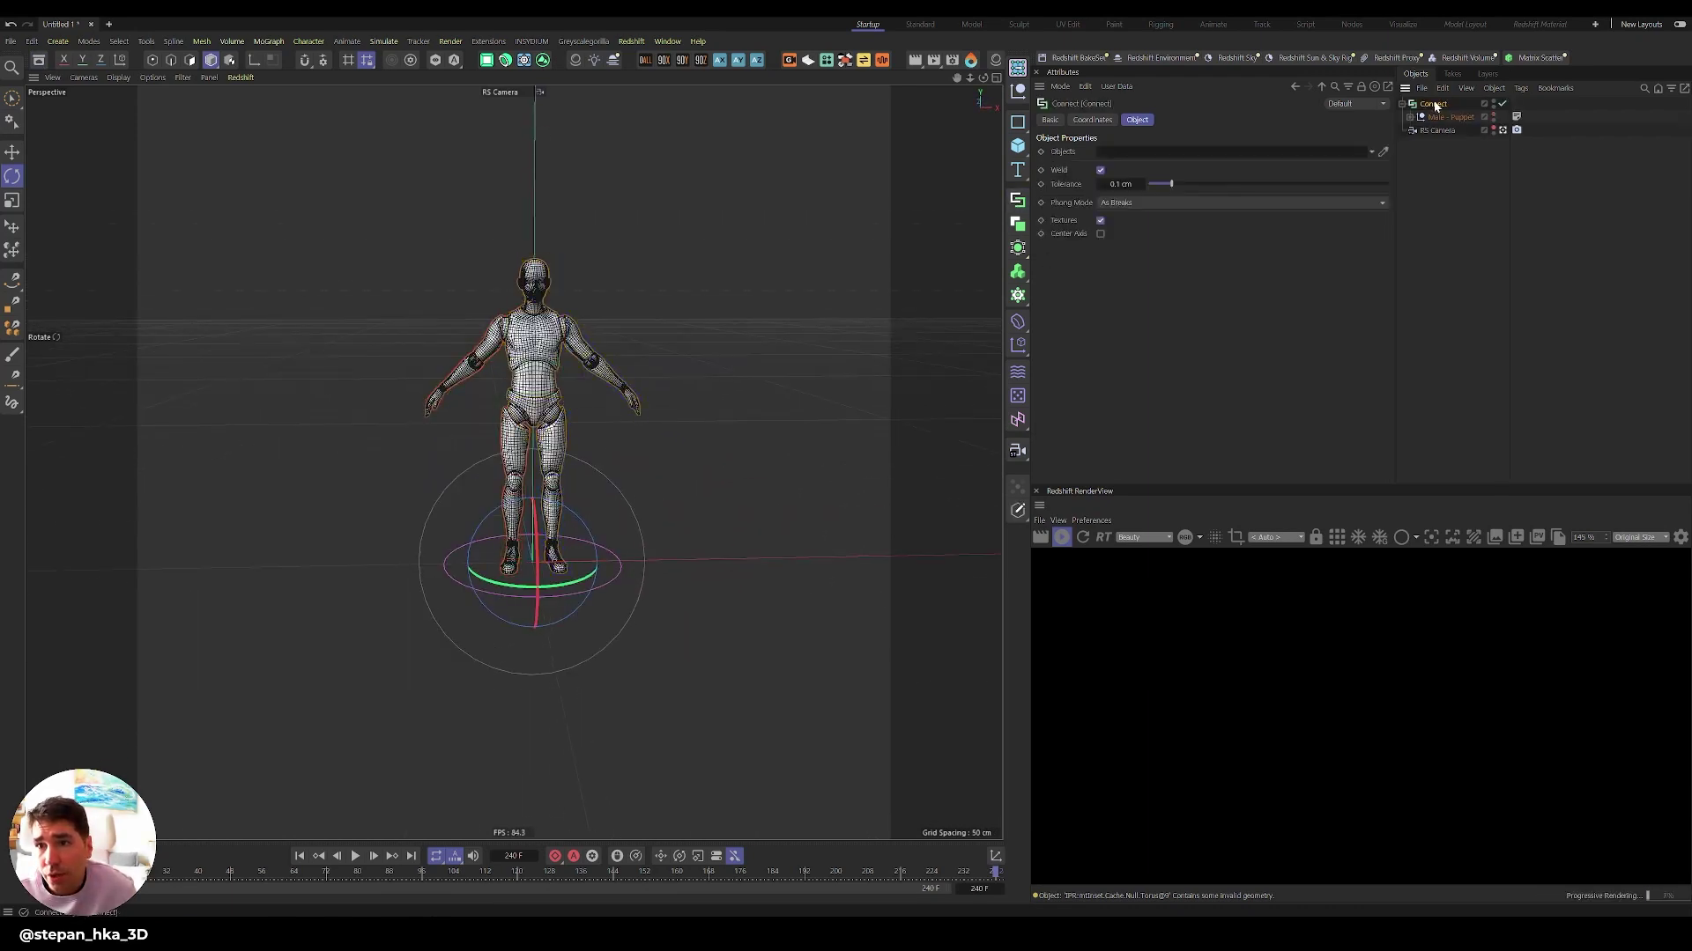
key("c")
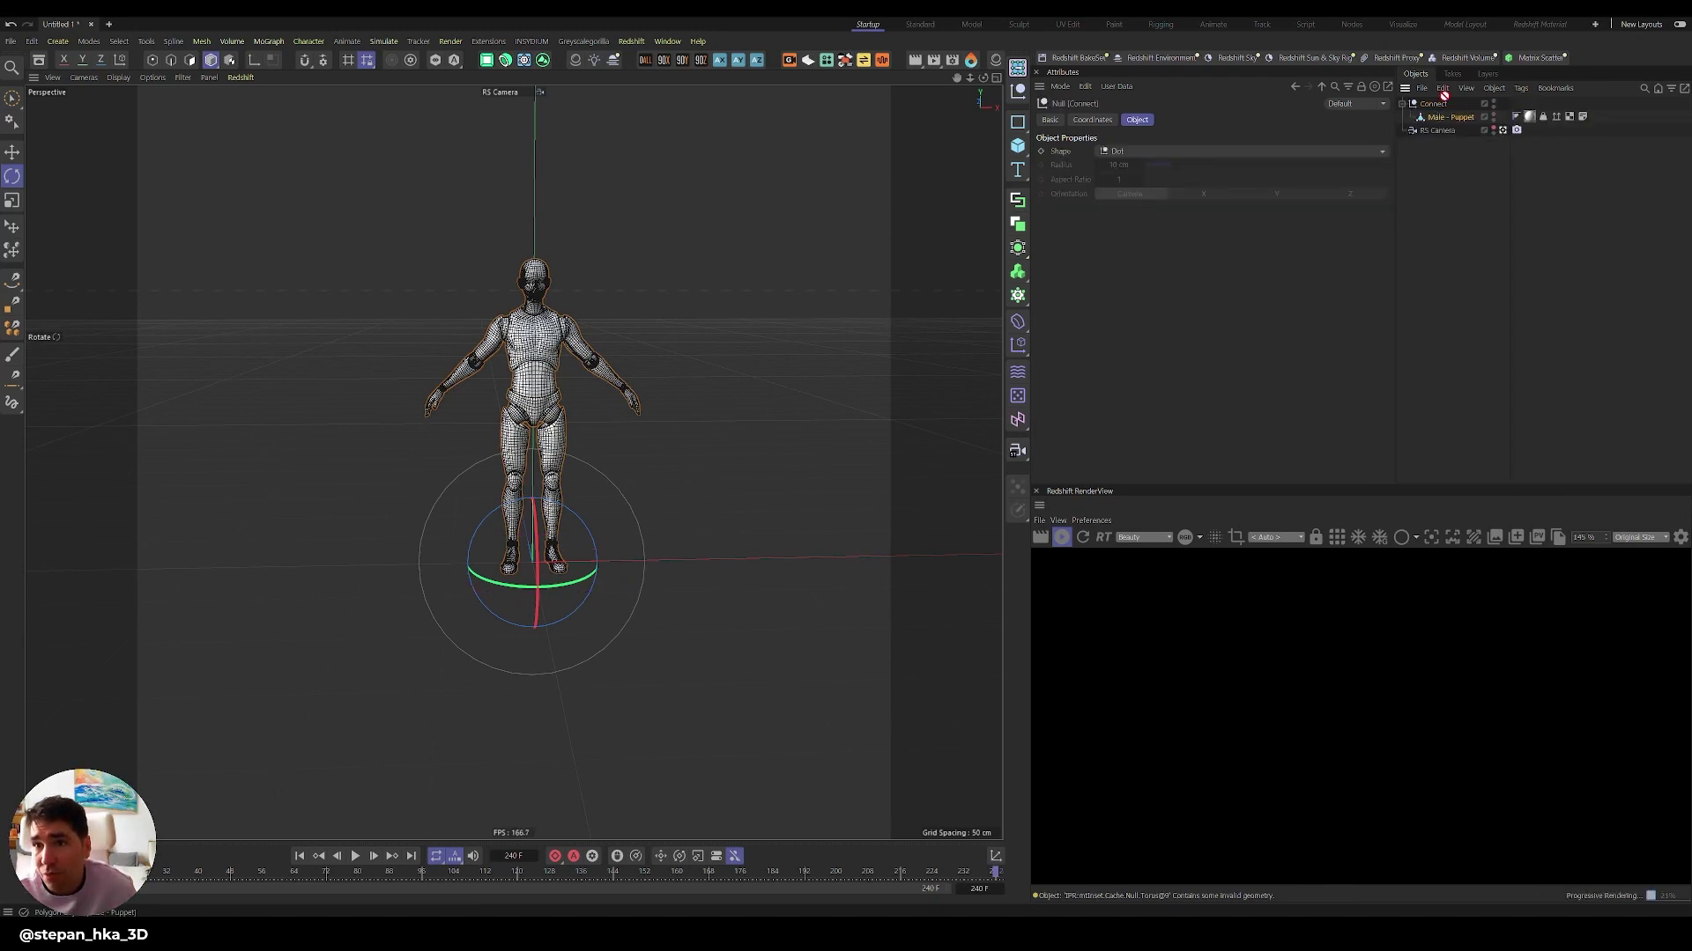
- Undo the Connect parent so the puppet is top-level, and delete its old tags
key("ctrl+z")
key("ctrl+z")
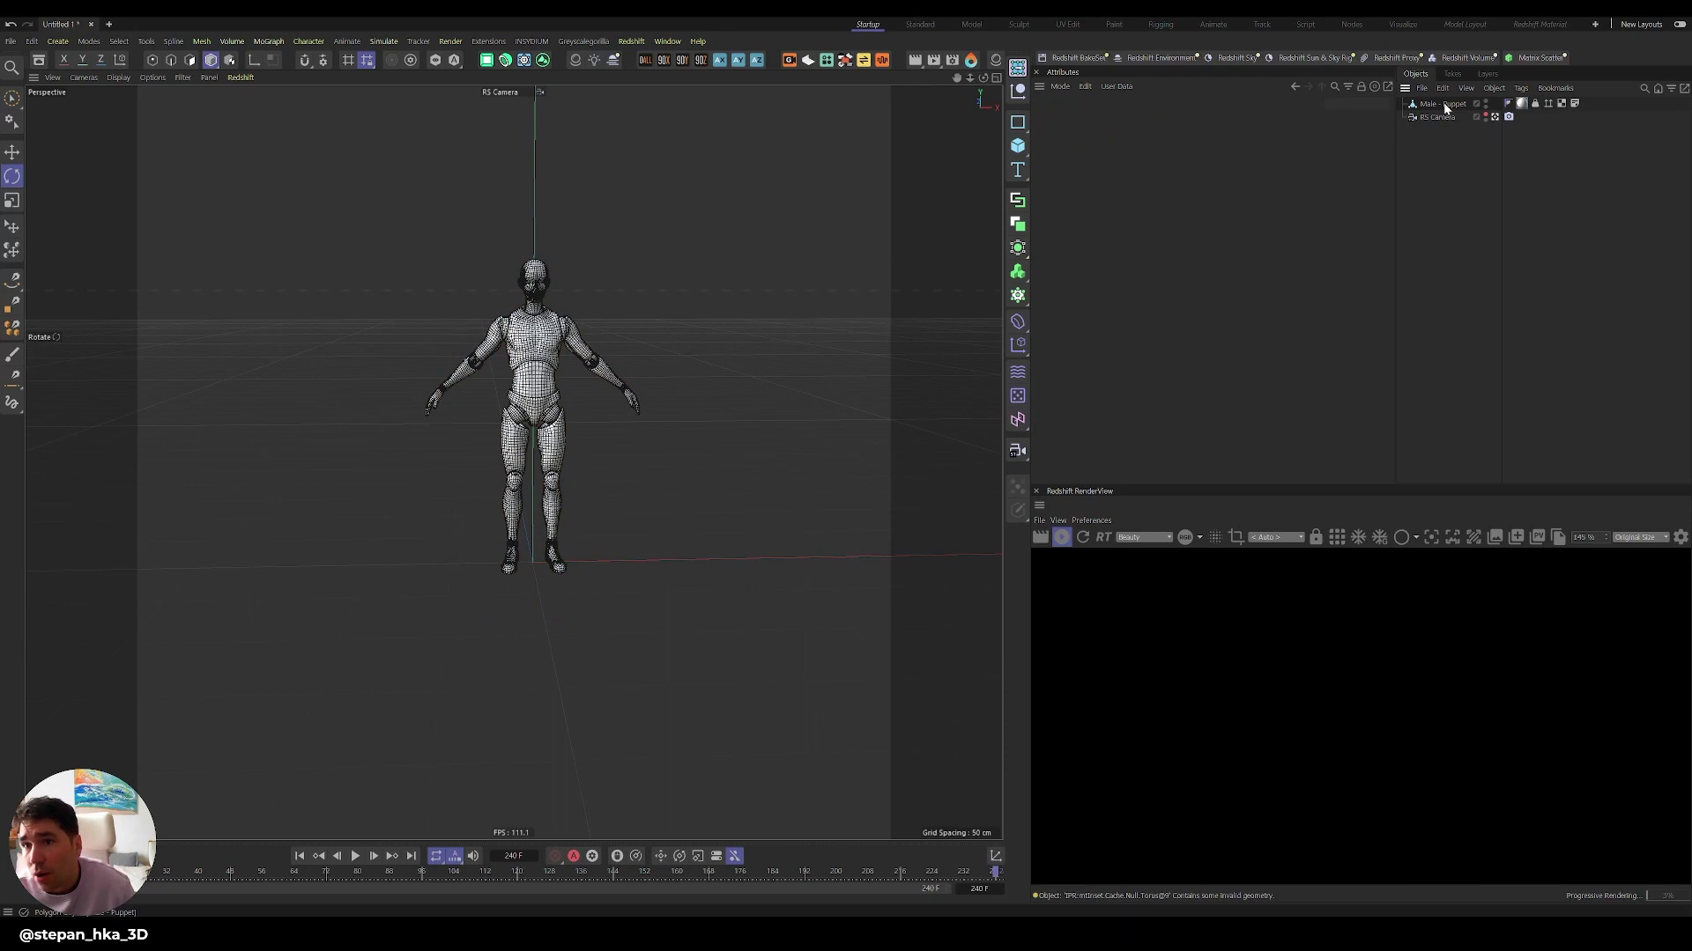
left_click(1524, 103)
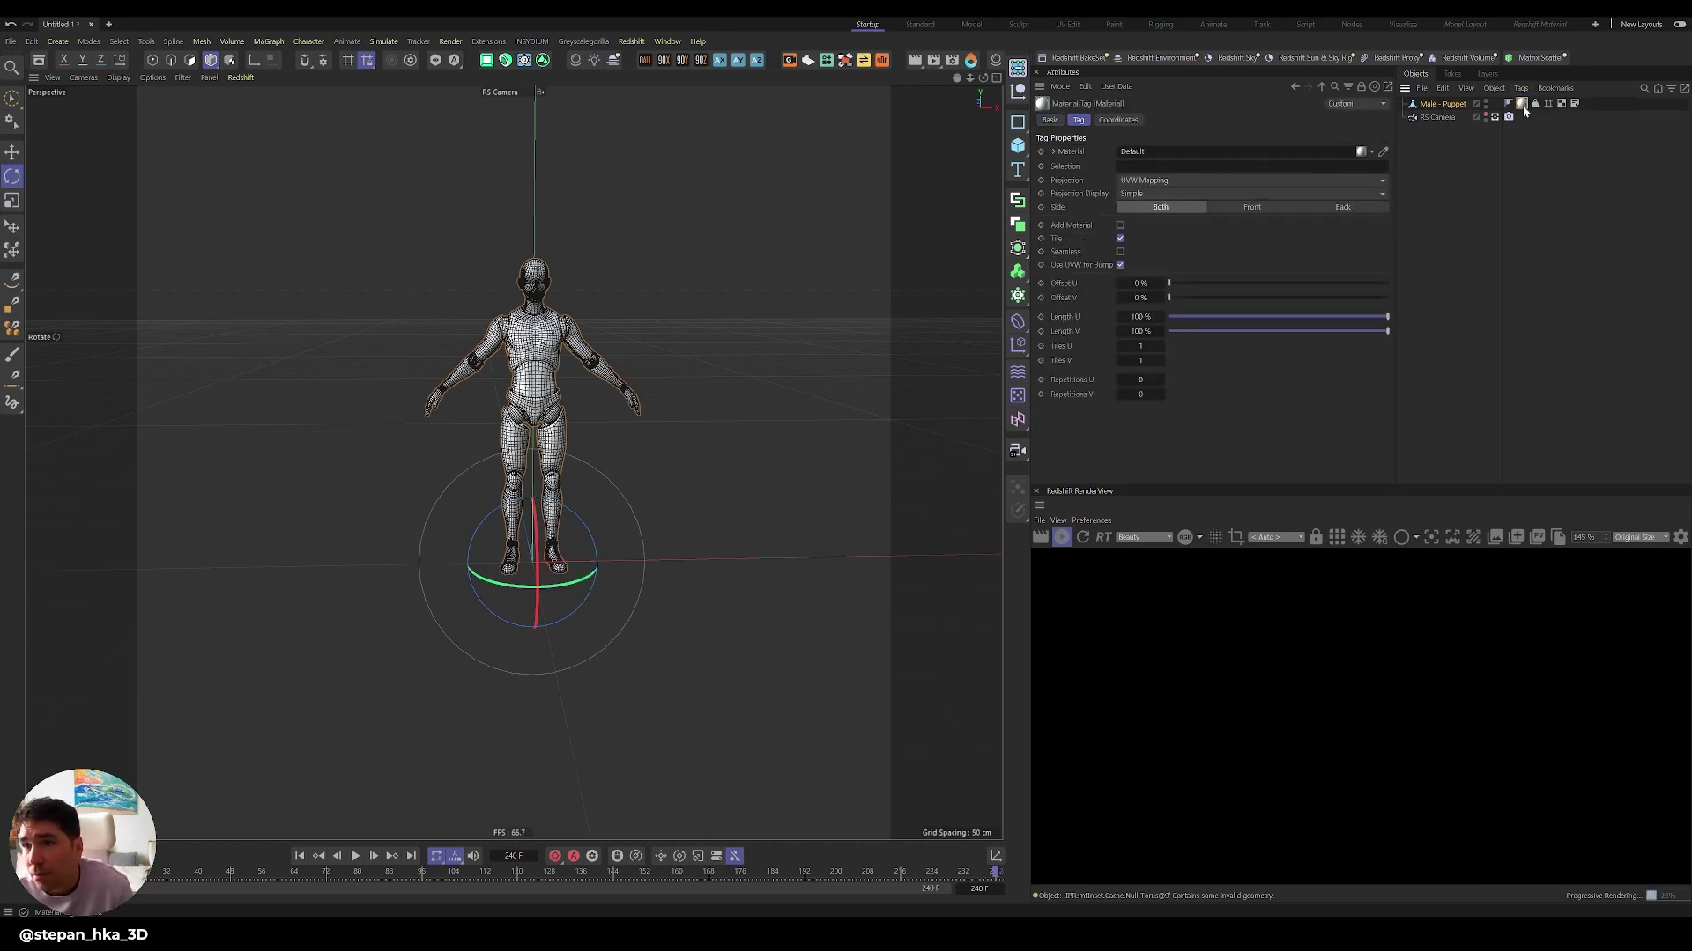
key("Delete")
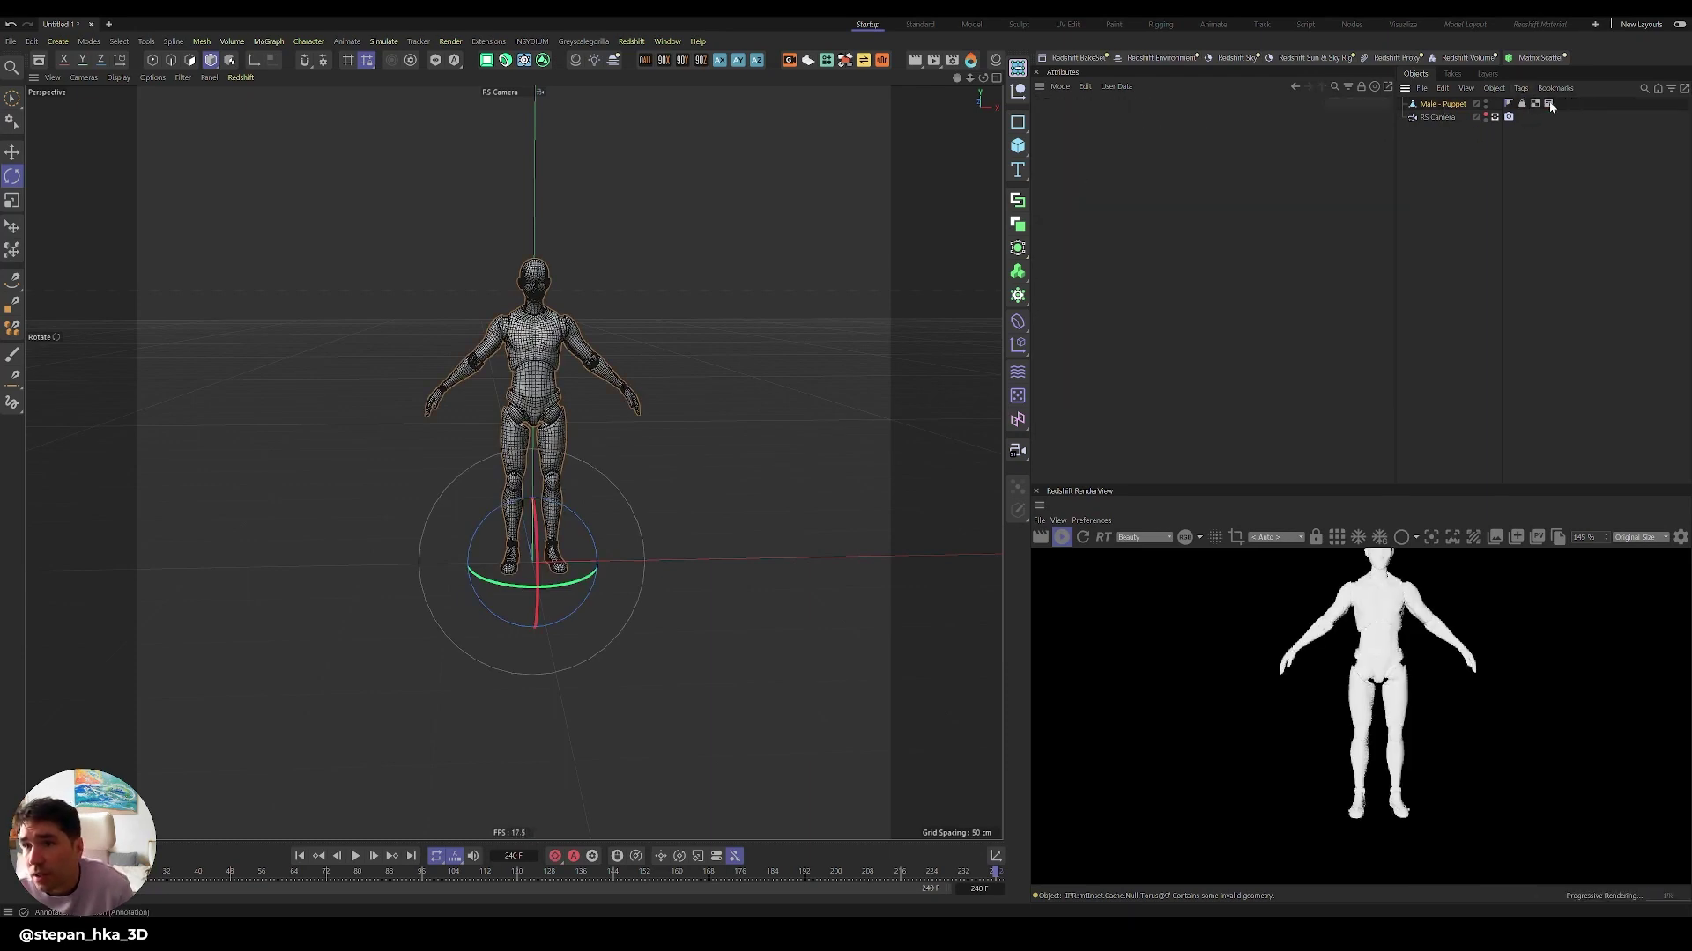
left_click(1544, 105)
key("Delete")
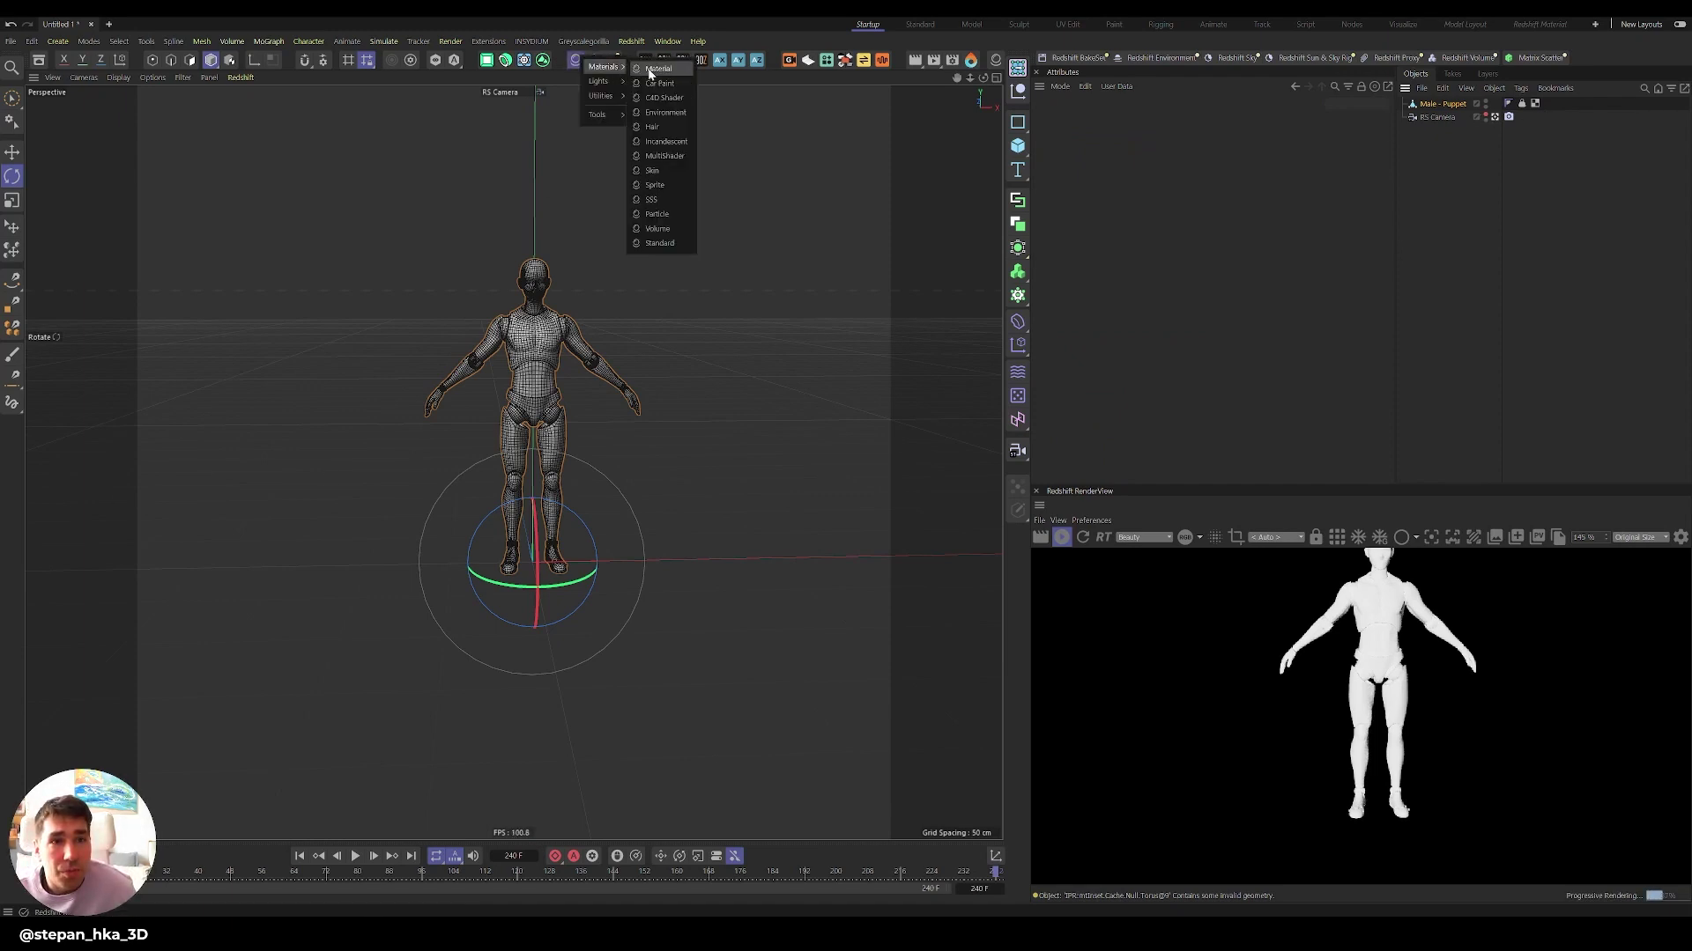
- Create a Redshift RS Material, assign it to the puppet, and set its diffuse colour to white
left_click(661, 79)
left_click_drag(1434, 112, 1436, 105)
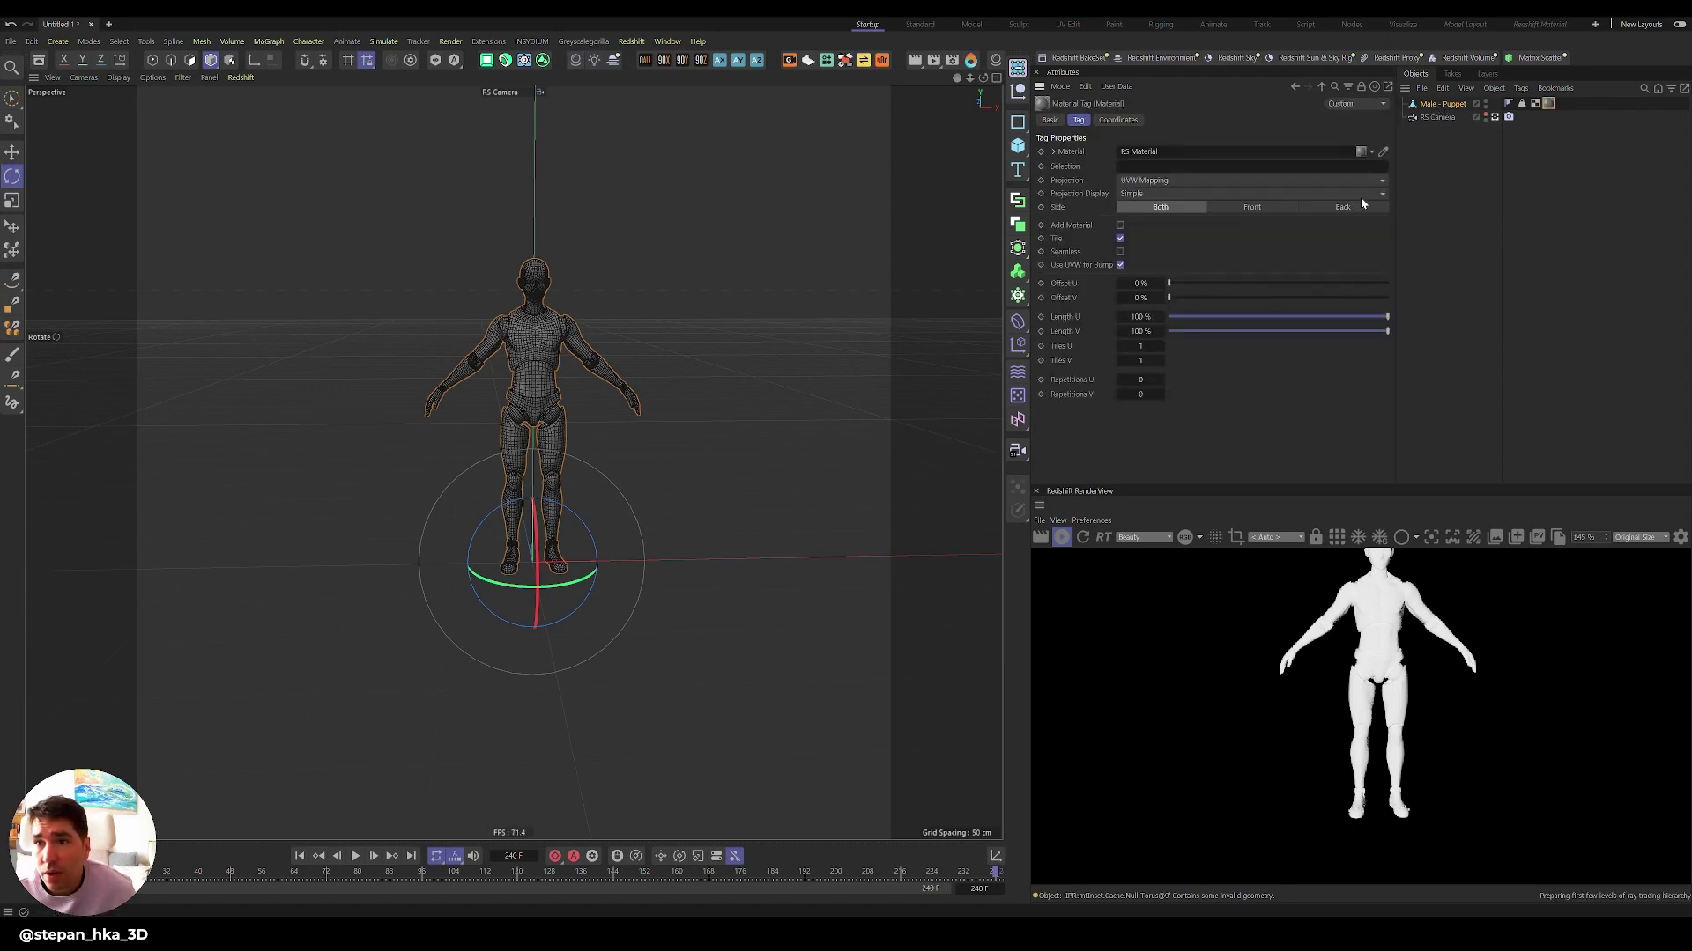
left_click(1549, 104)
left_click(1207, 232)
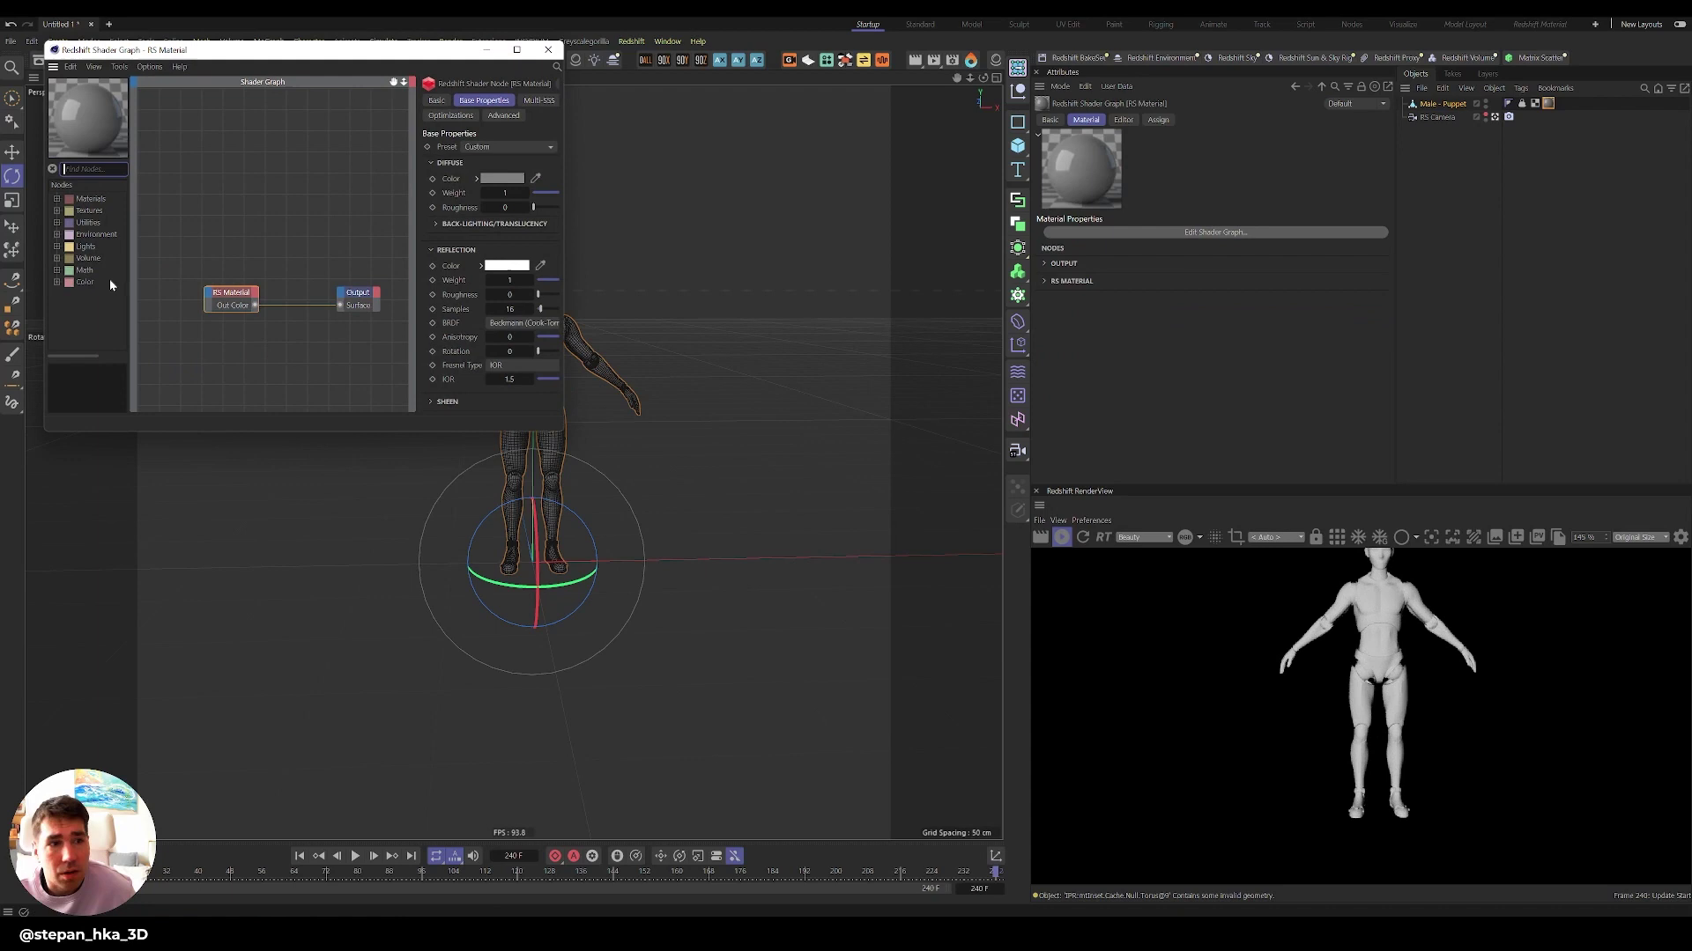
left_click(501, 178)
key("e")
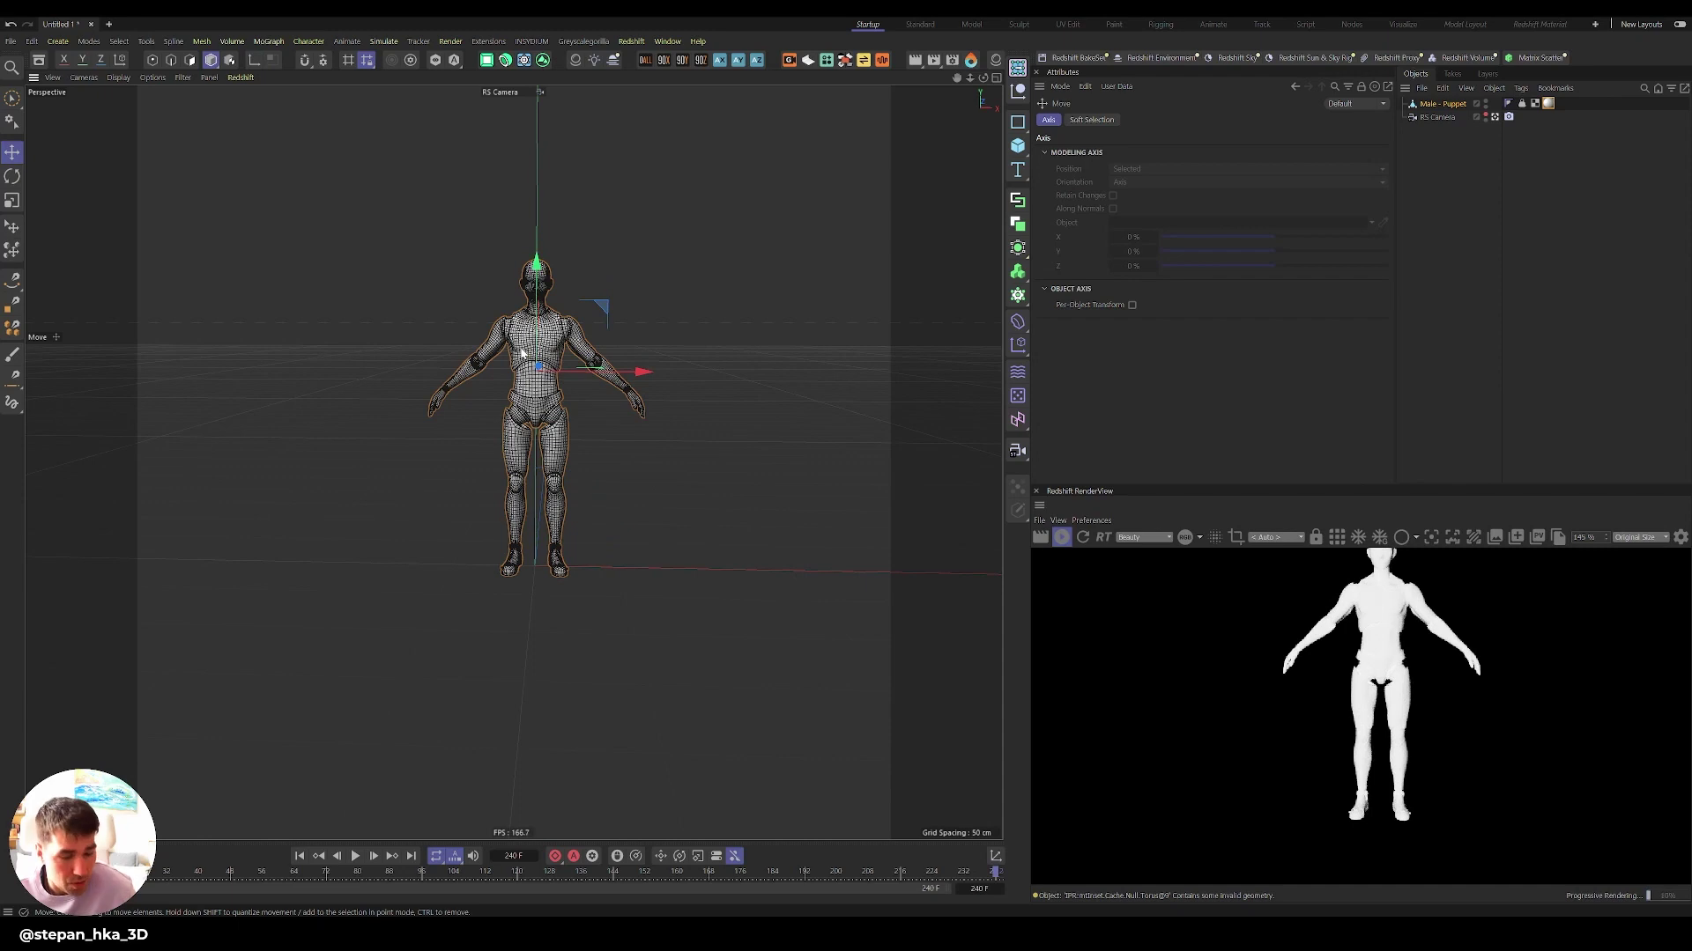
- Turn the puppet around to face away and add a Plane scaled up into a wide floor
key("r")
left_click_drag(522, 353, 726, 323)
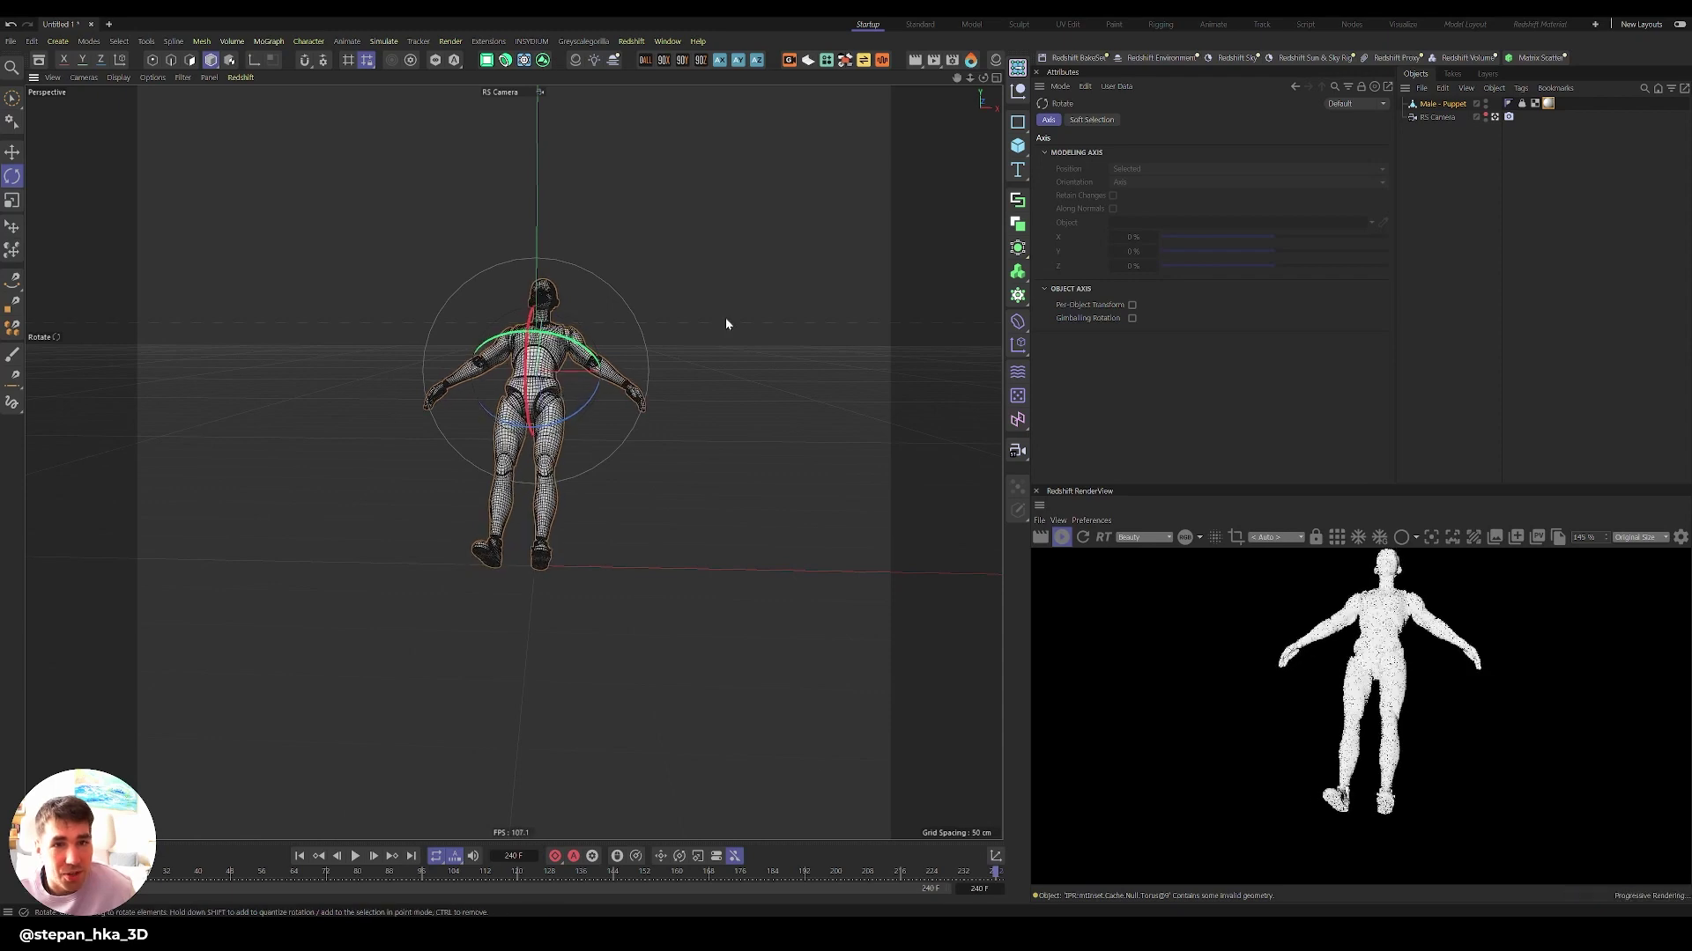
left_click(1018, 145)
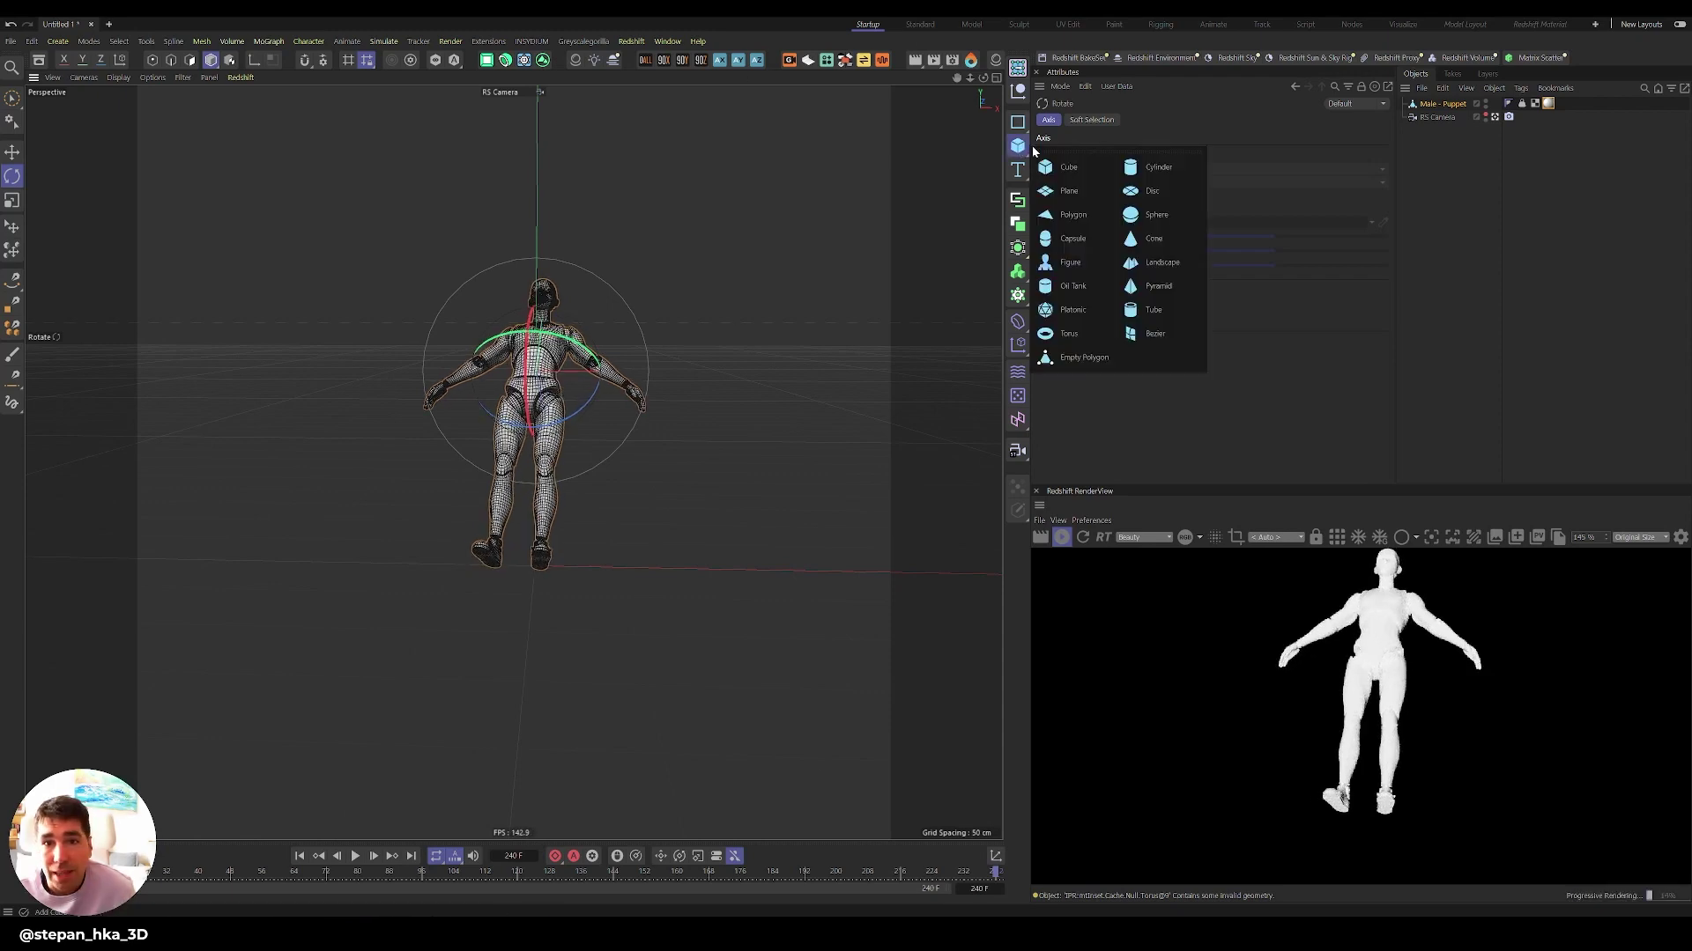
left_click(1071, 226)
key("t")
left_click_drag(620, 537, 881, 353)
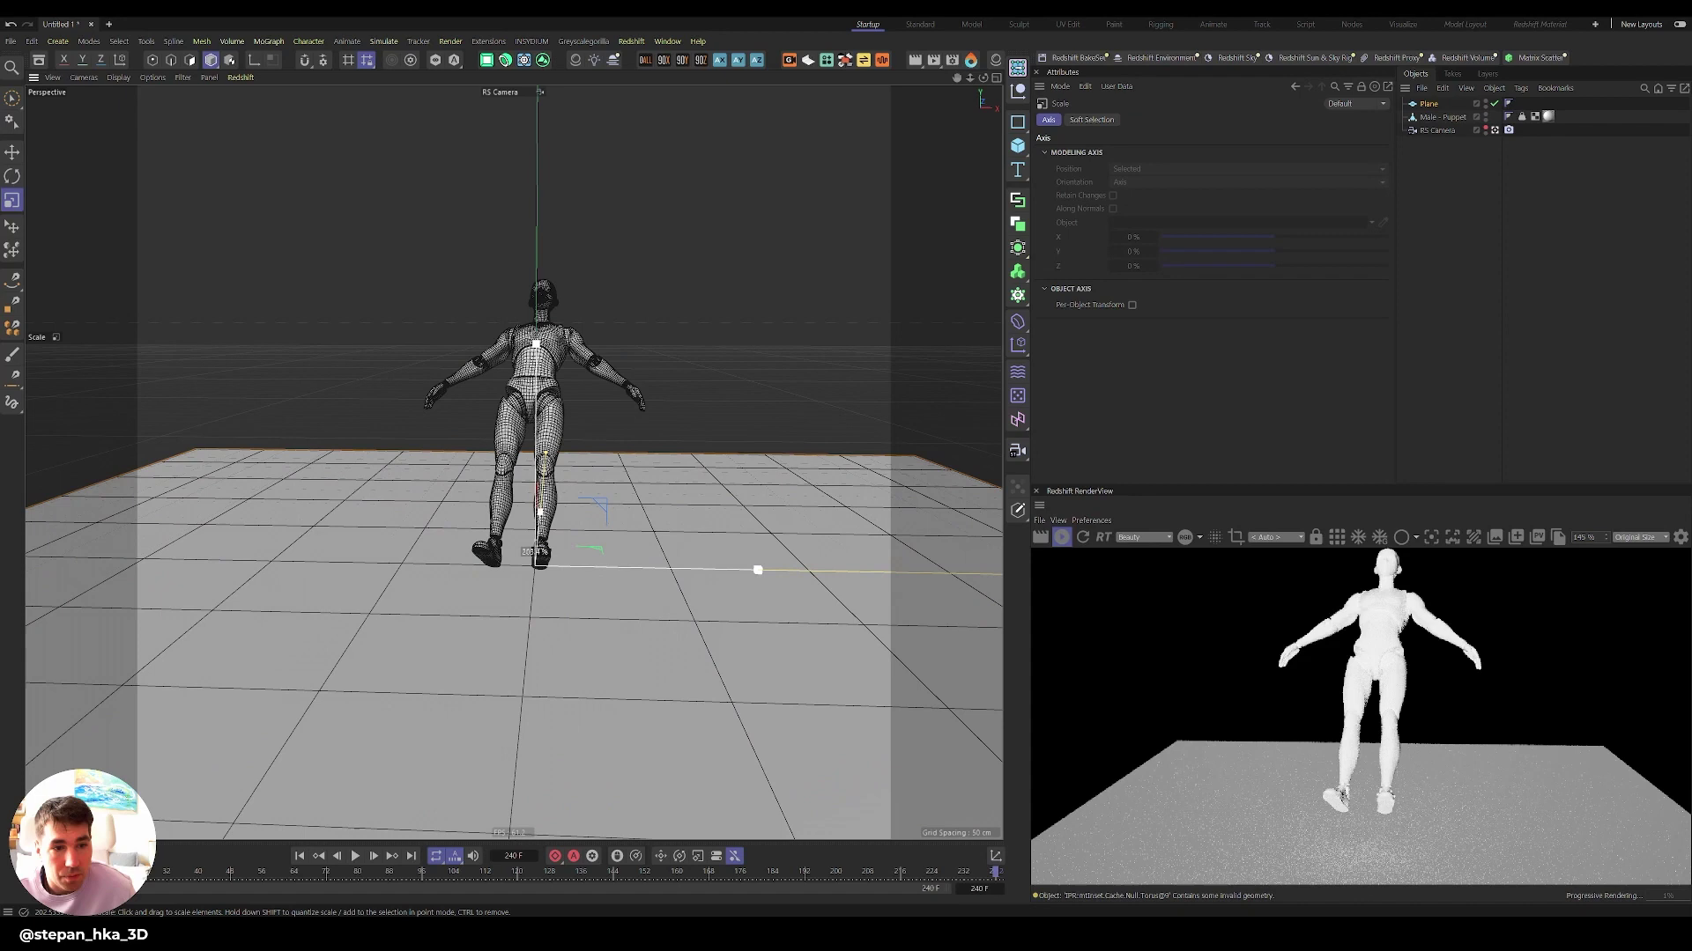
- Duplicate the floor into an upright wall, then copy it into a second wall behind the puppet
key("e")
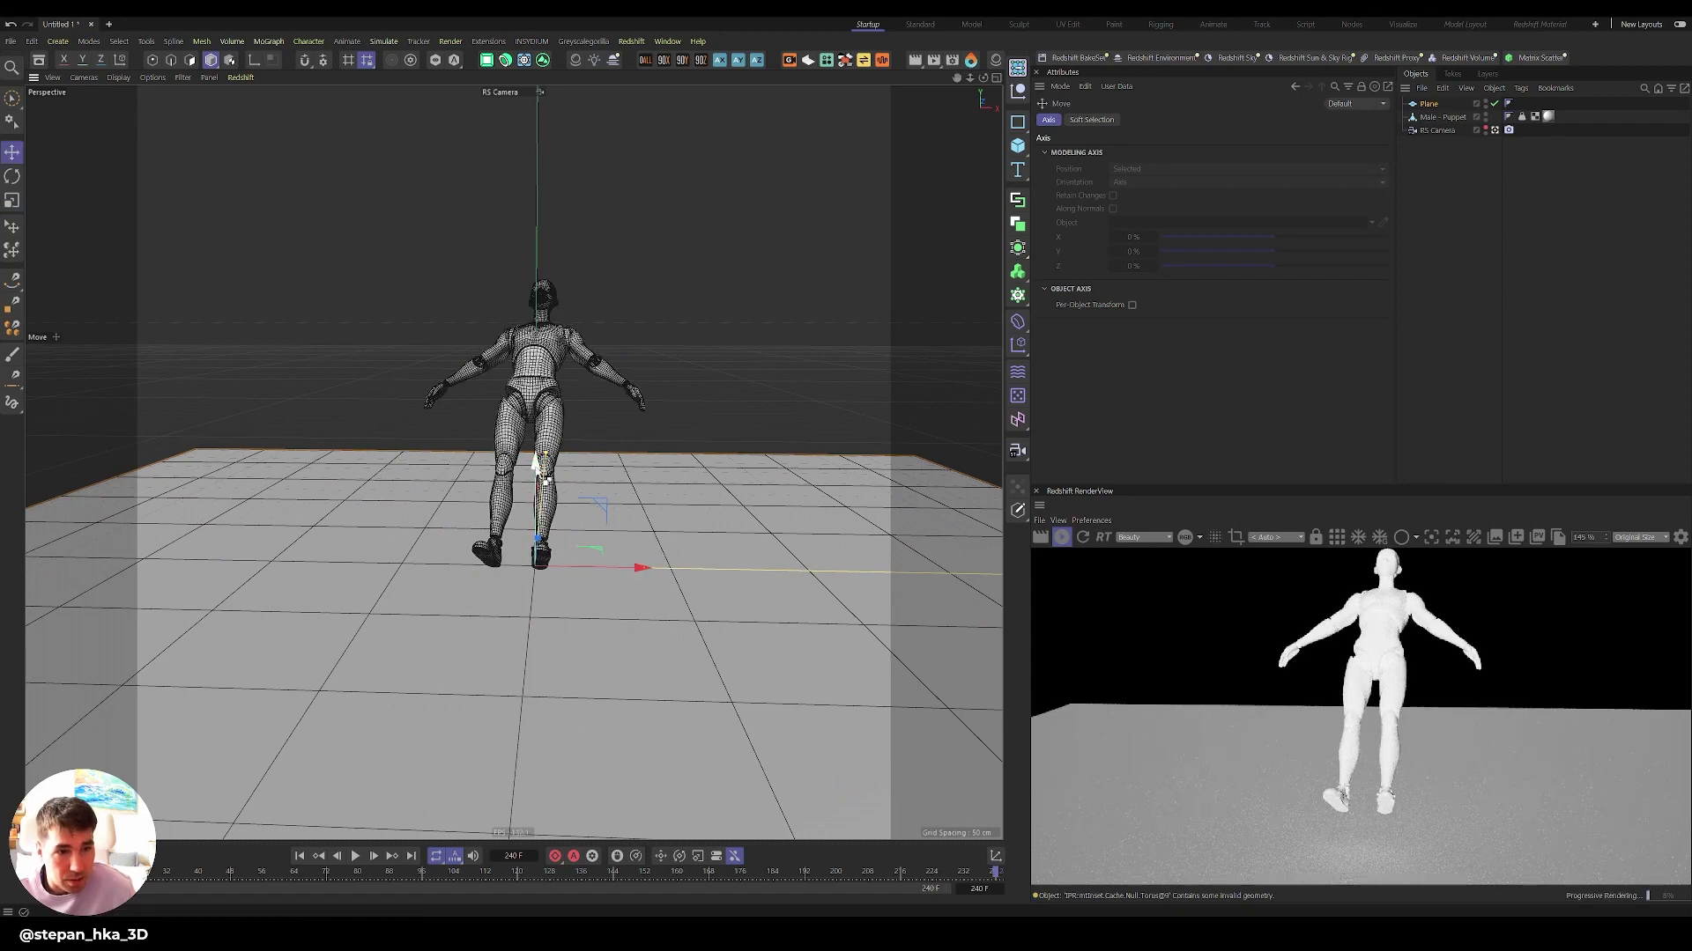
left_click_drag(535, 465, 546, 291, "ctrl")
key("ctrl+z")
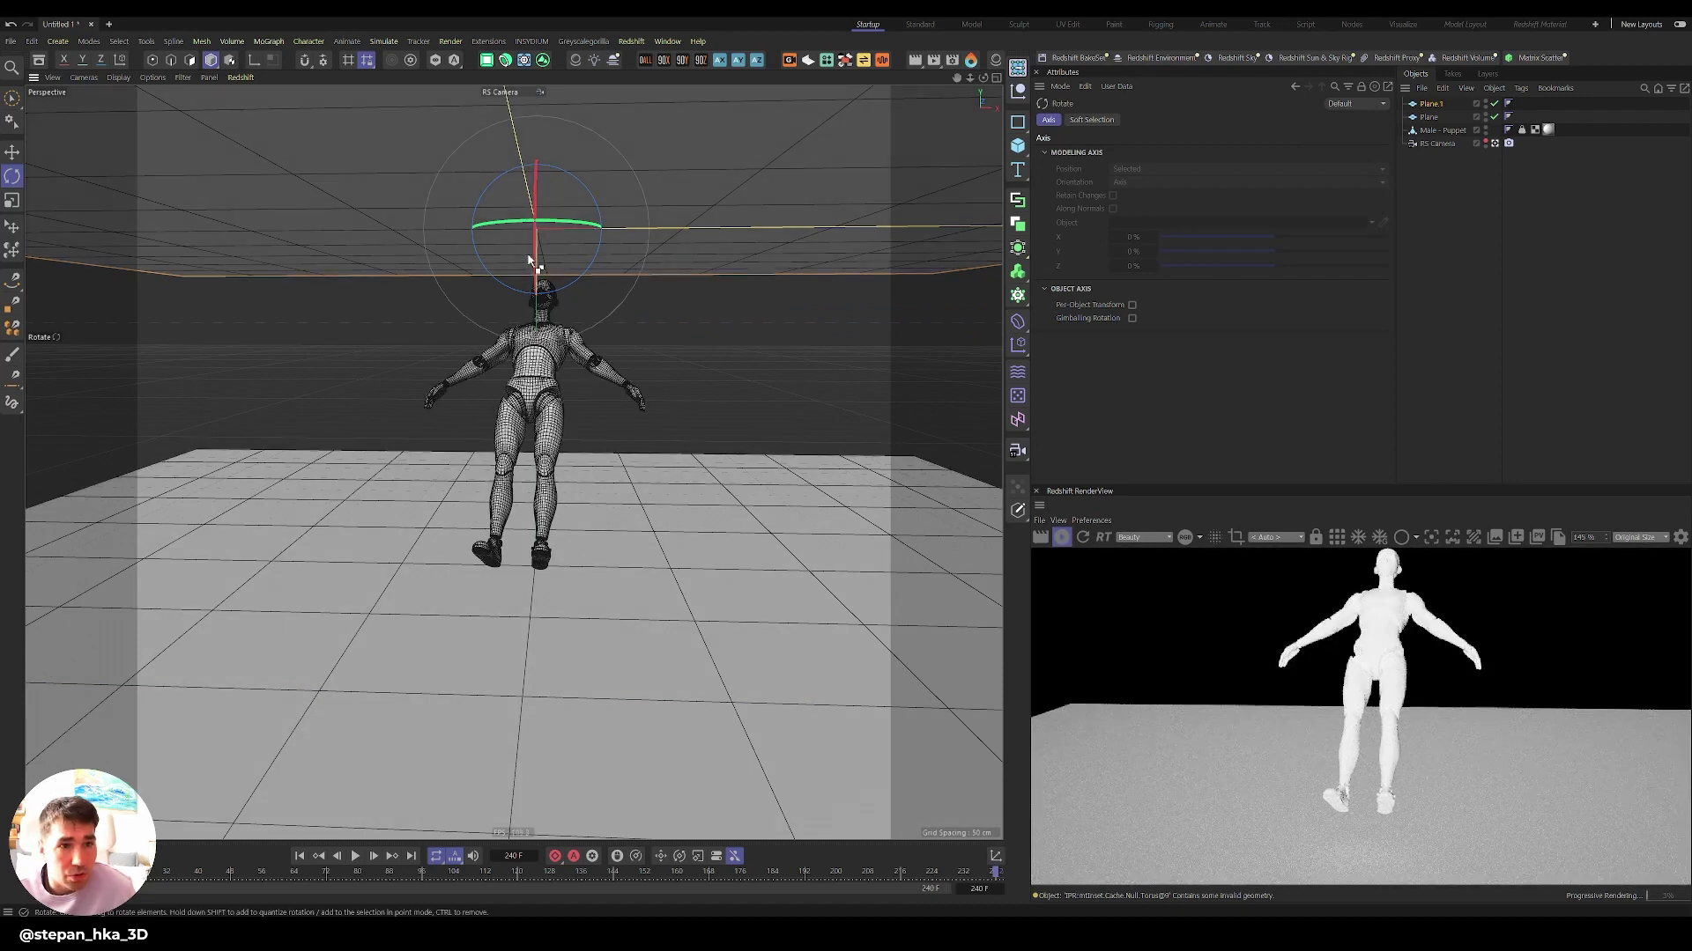
left_click_drag(540, 264, 636, 397)
key("ctrl+c")
key("ctrl+v")
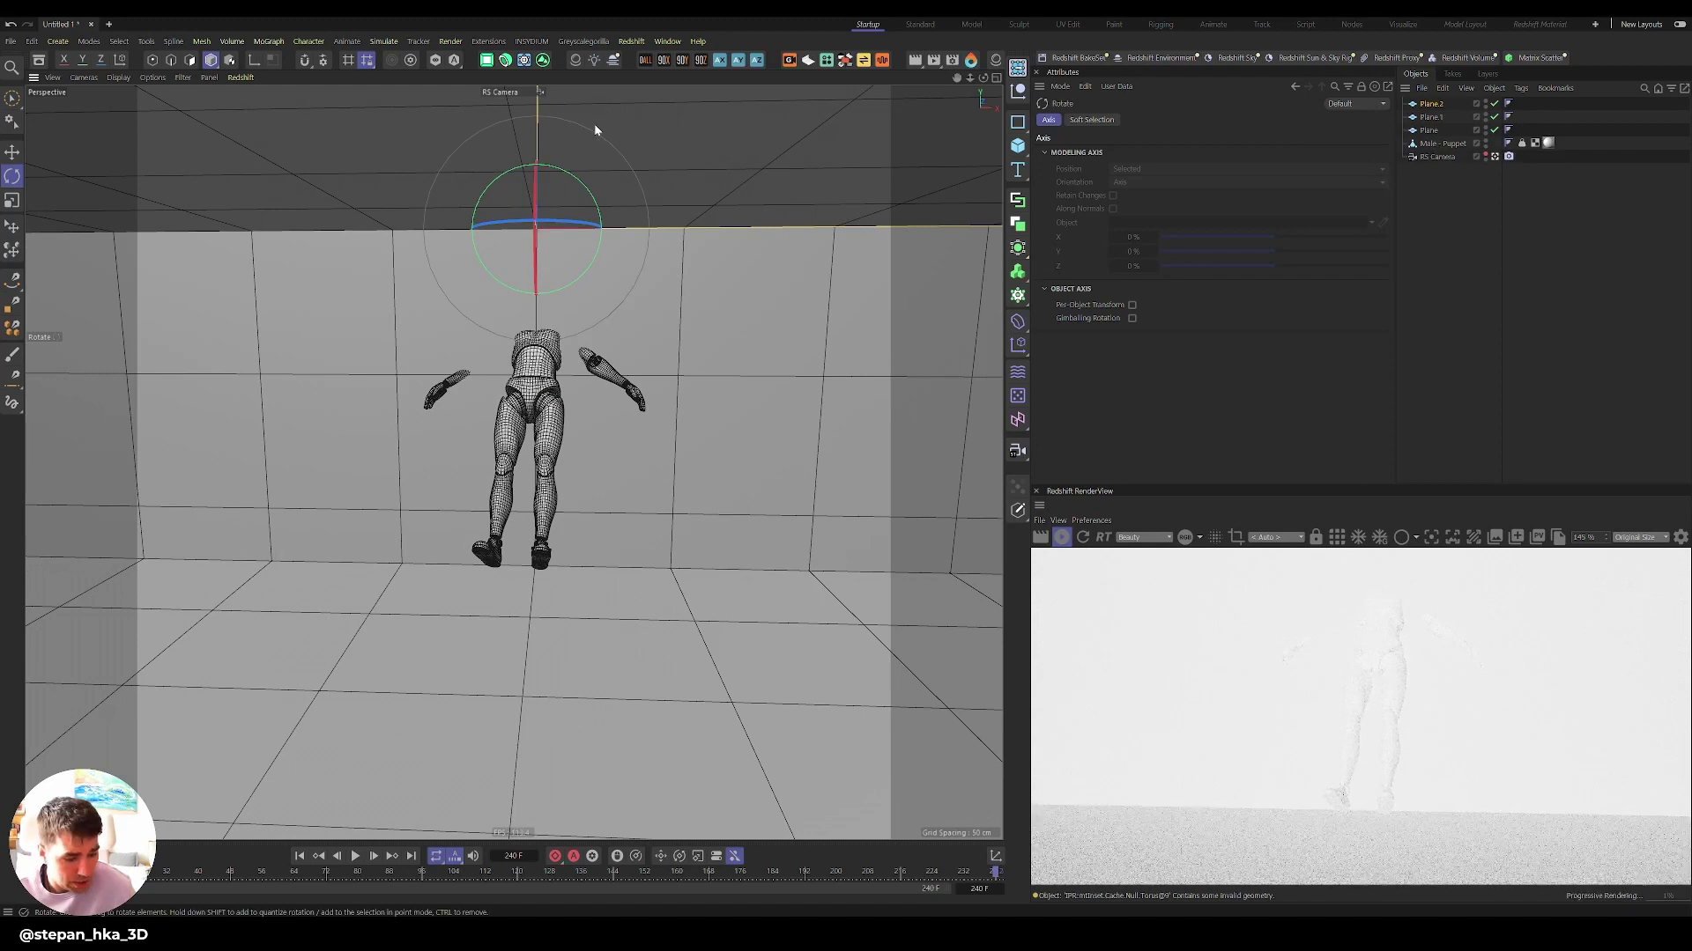
key("e")
left_click_drag(533, 216, 573, 252)
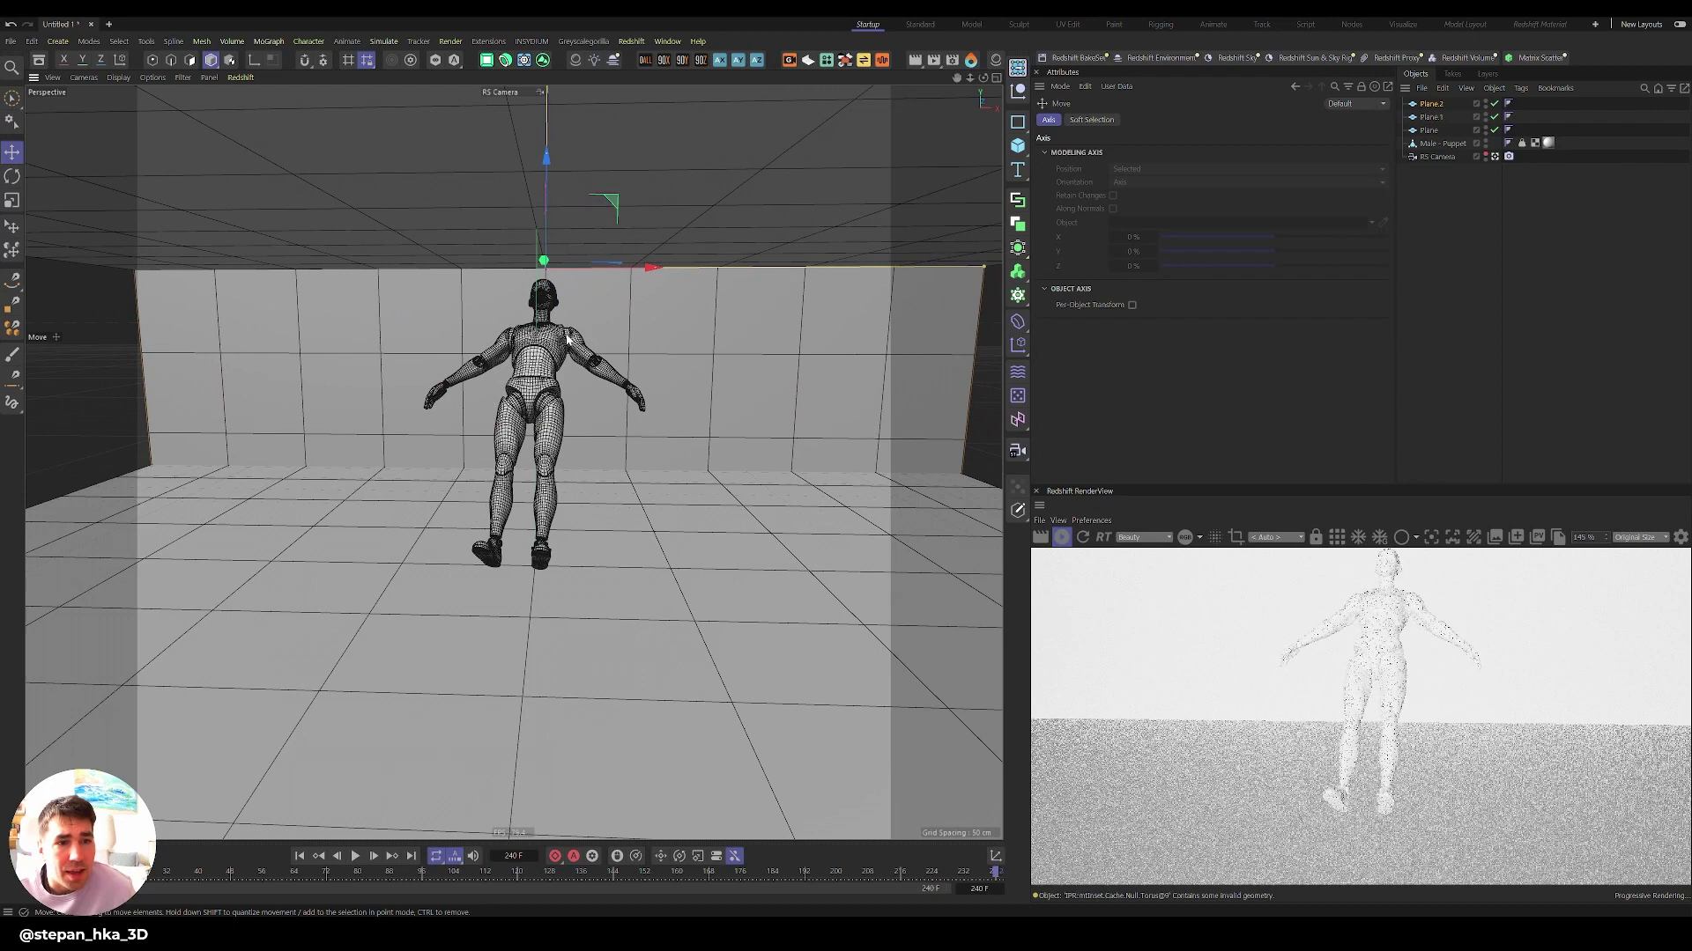
- Scale the puppet down to about half its size
left_click(546, 357)
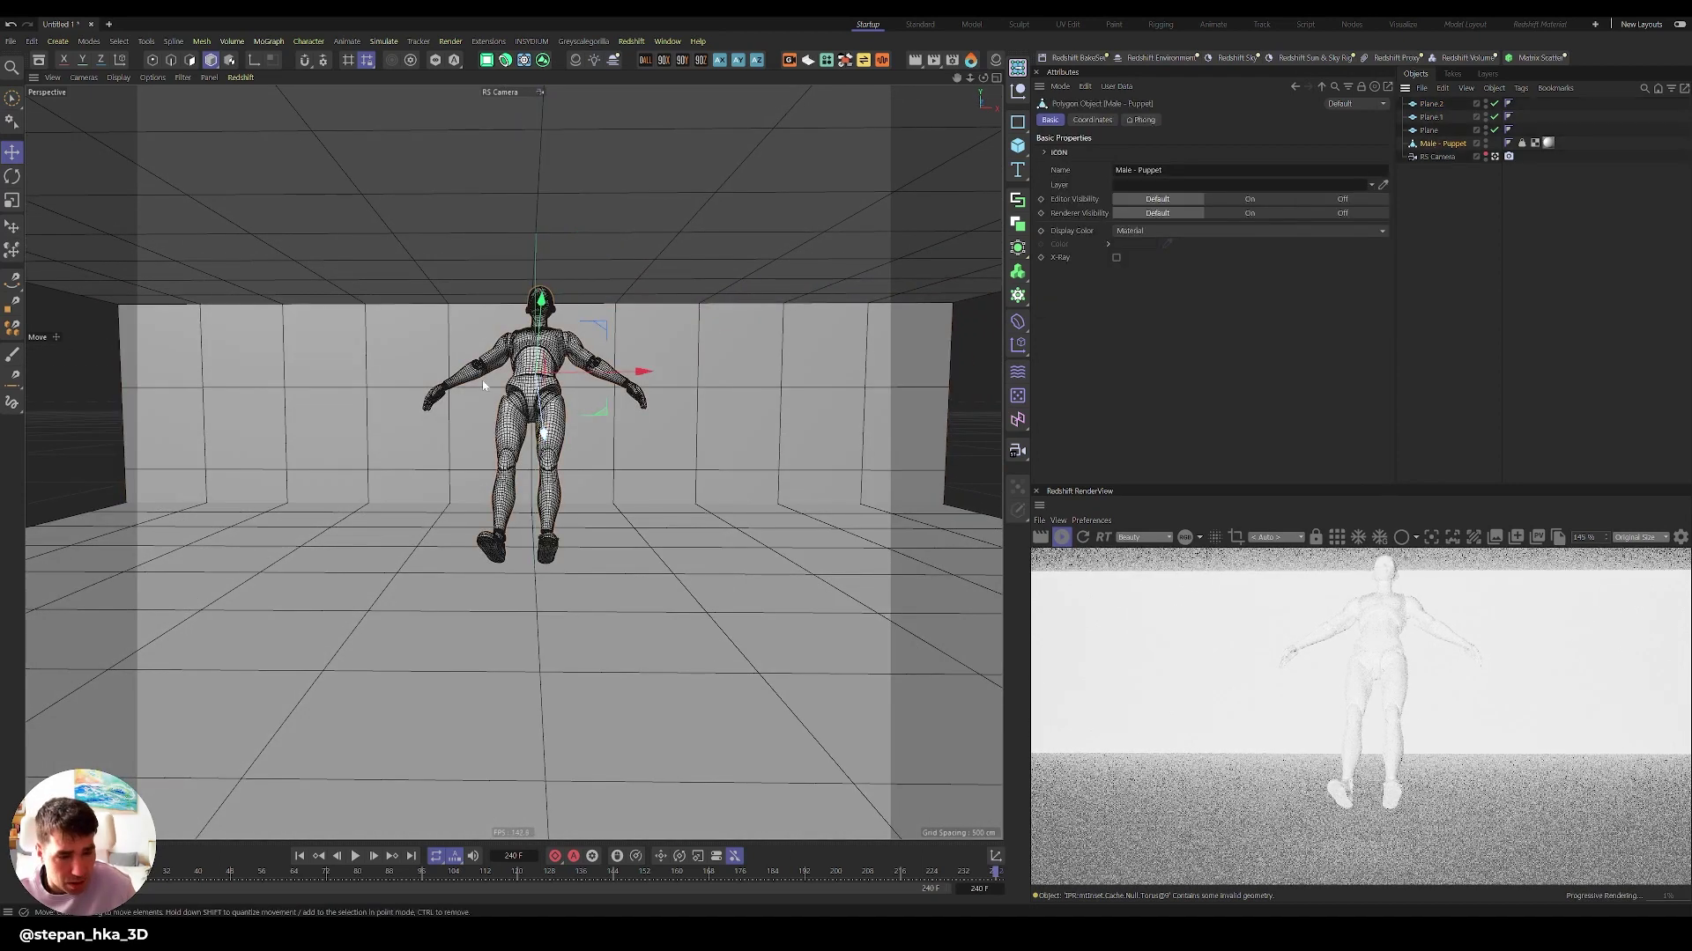
key("t")
left_click_drag(564, 557, 446, 563)
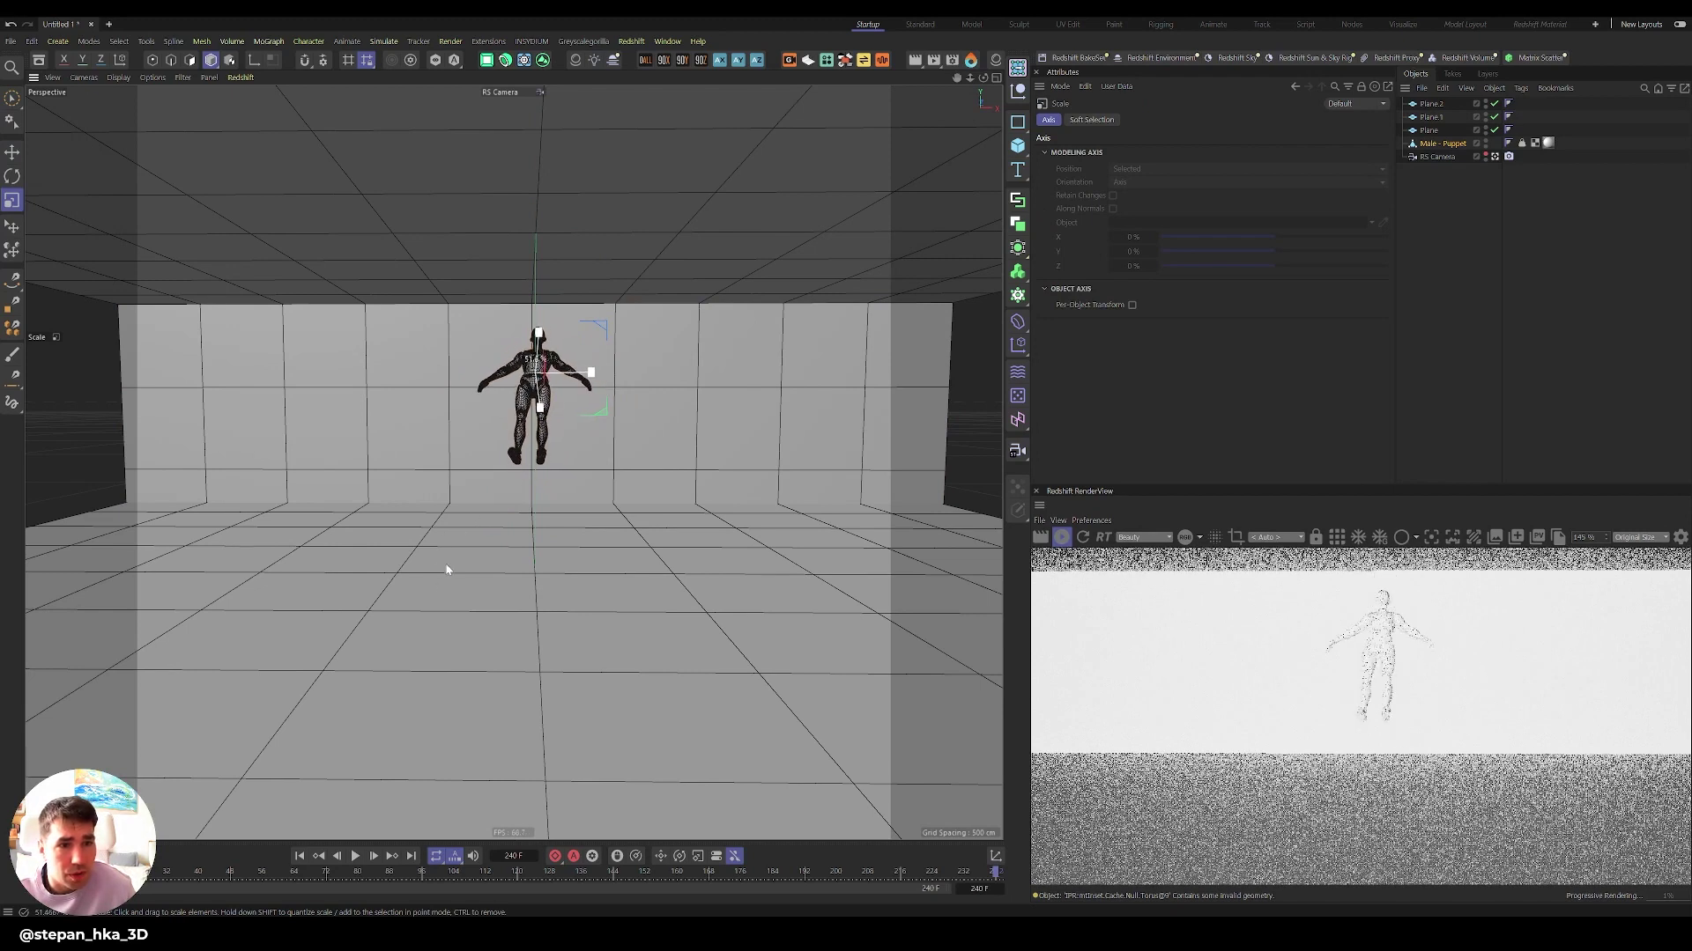
- Add a torus above the puppet's head, narrow it along X, and lift the puppet toward it
left_click(1019, 148)
left_click(1067, 334)
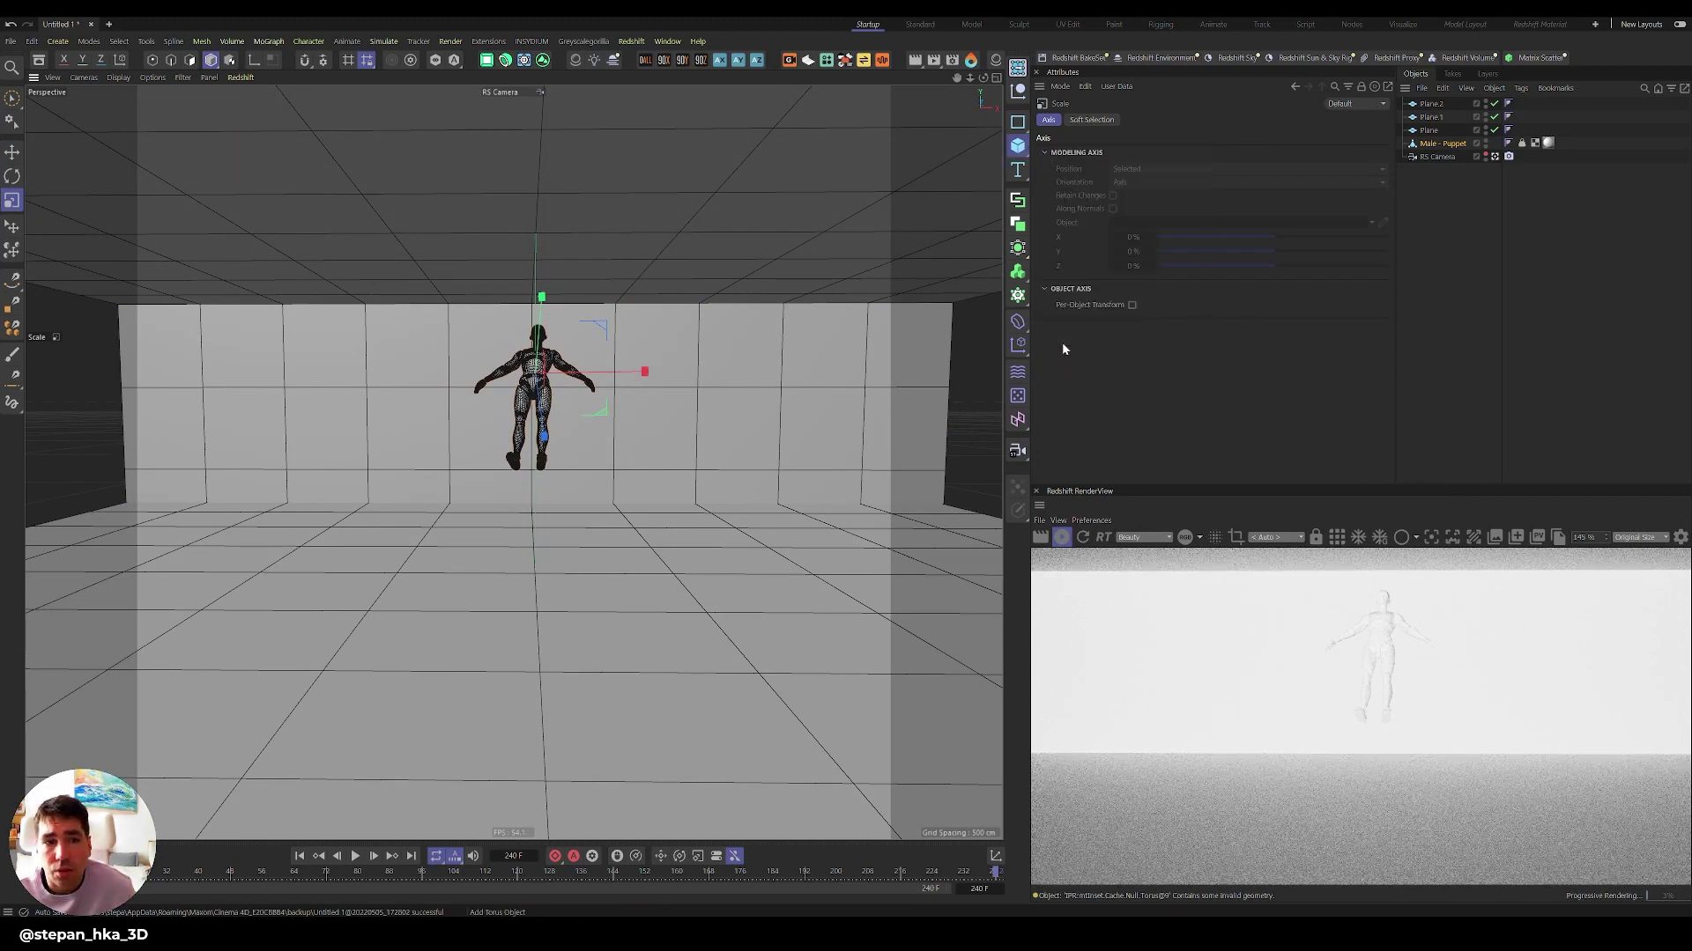
key("e")
left_click_drag(567, 315, 566, 89)
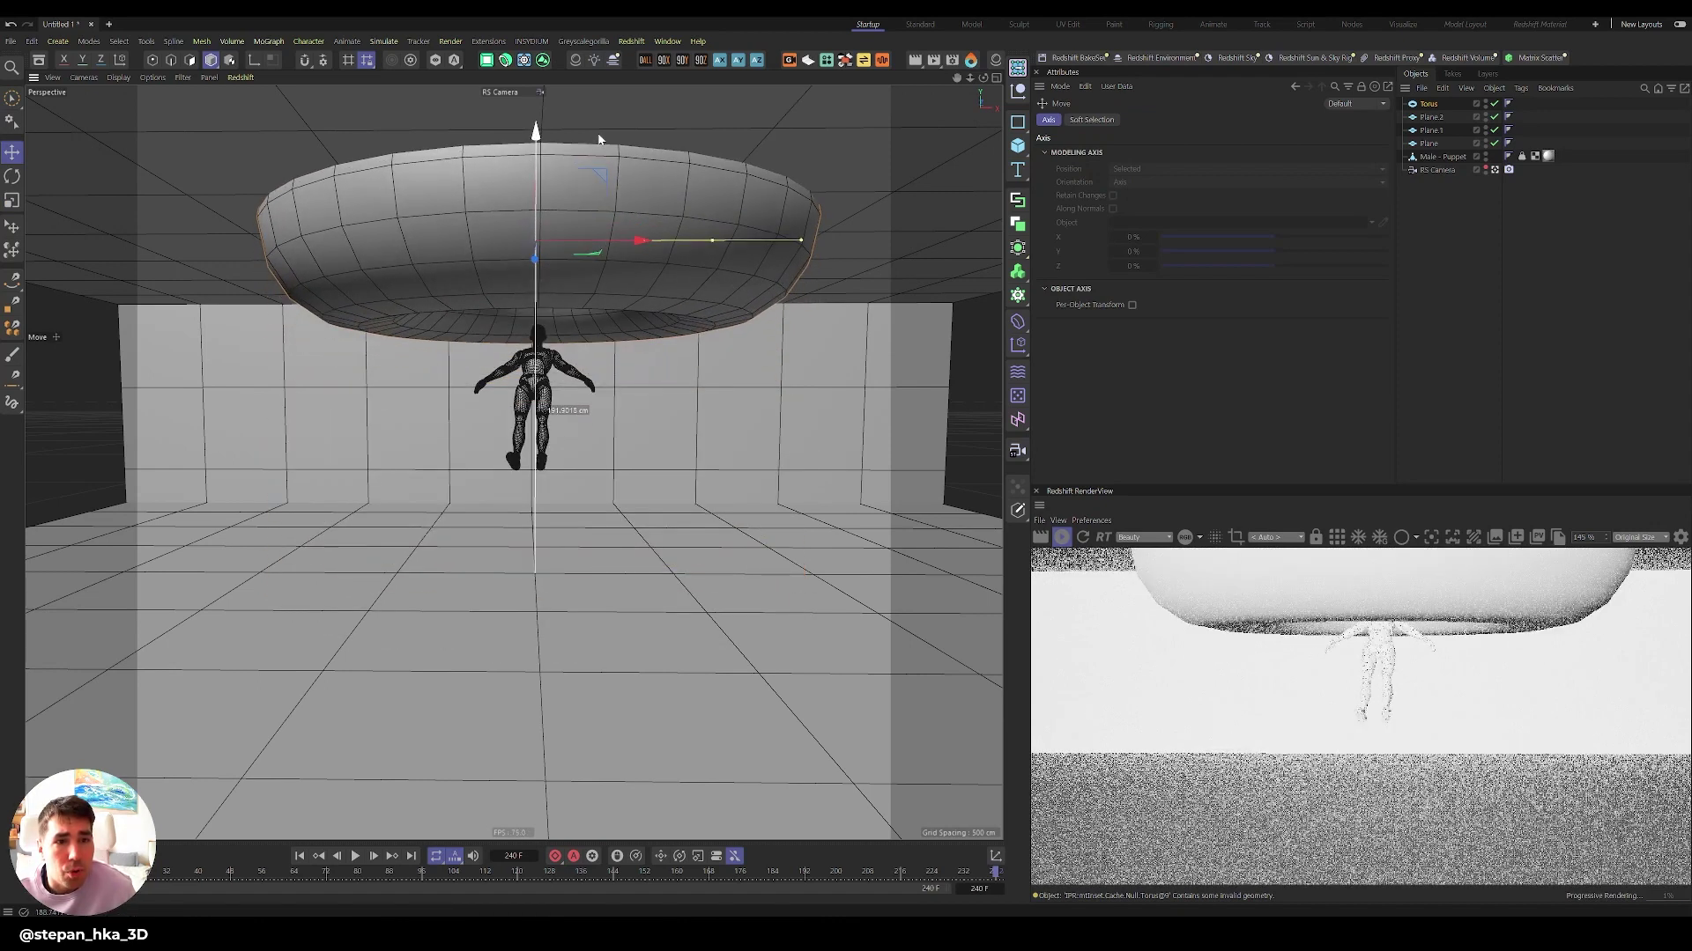
left_click_drag(752, 211, 682, 229)
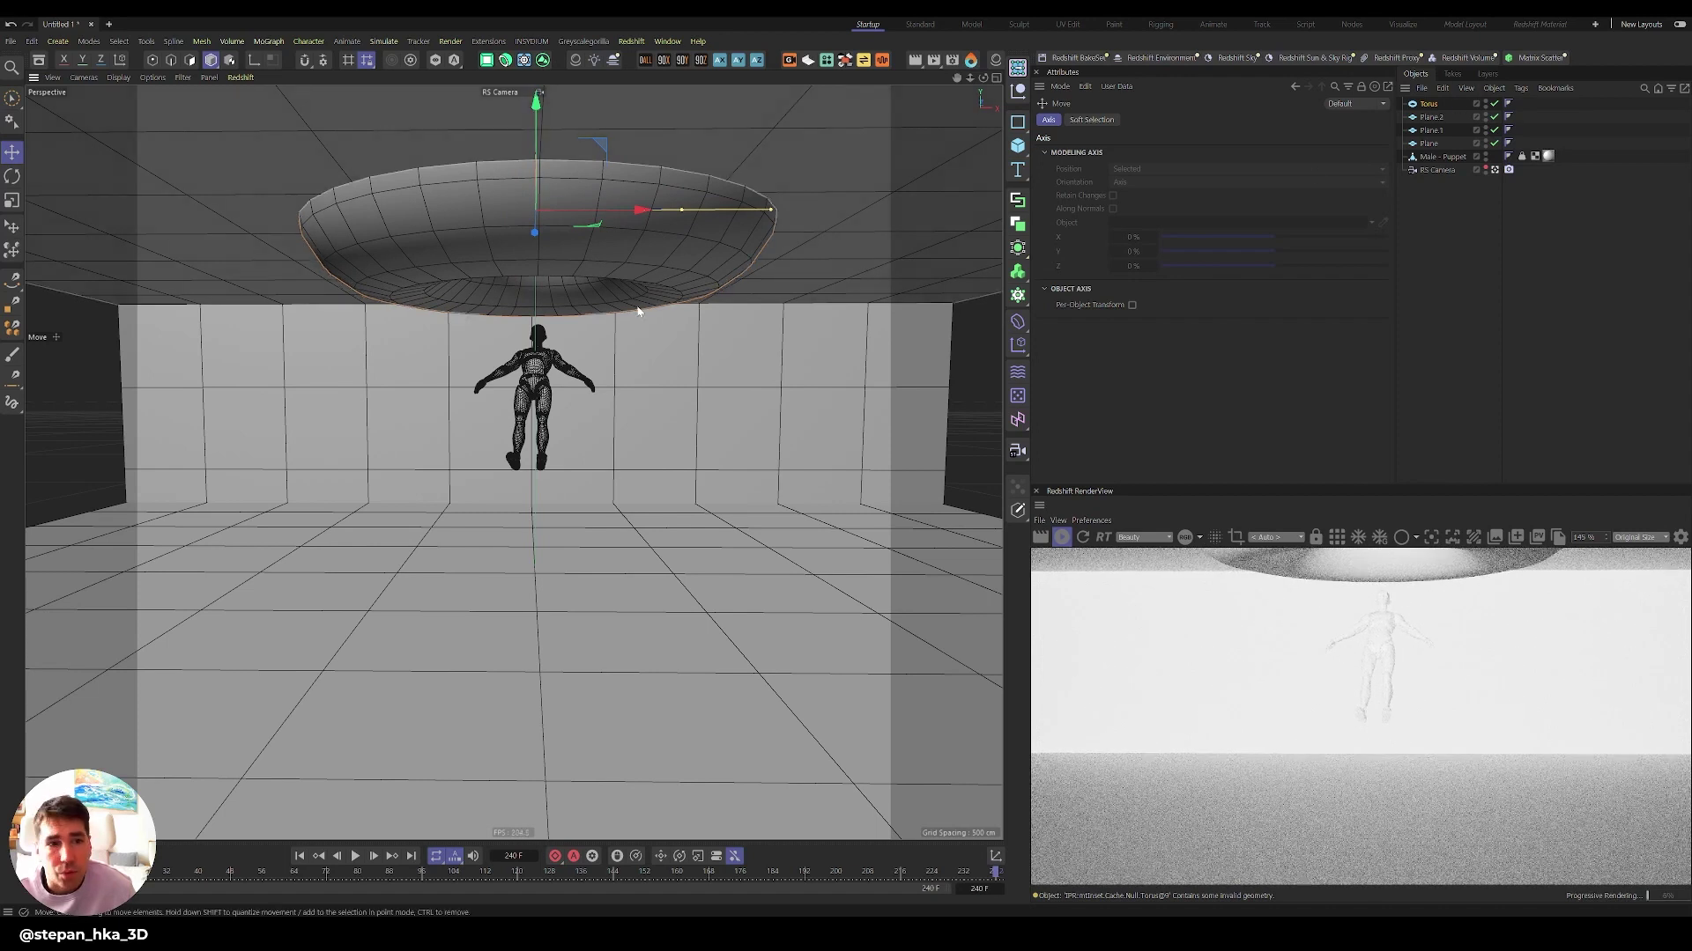
left_click(1443, 156)
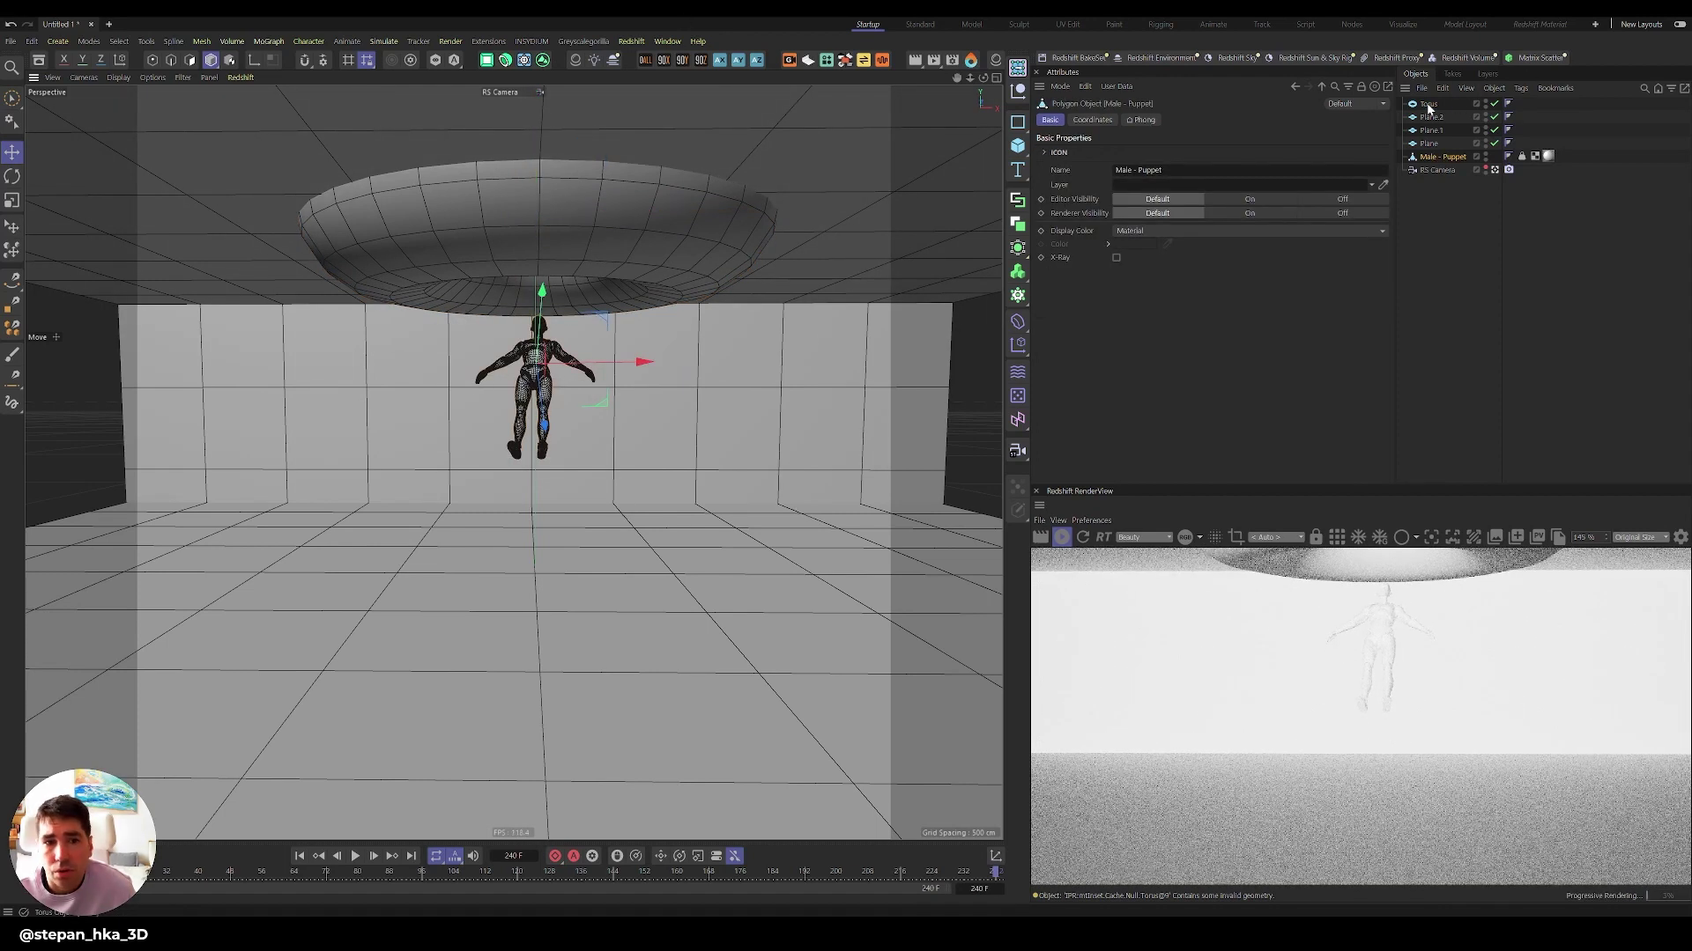
left_click_drag(584, 400, 594, 390)
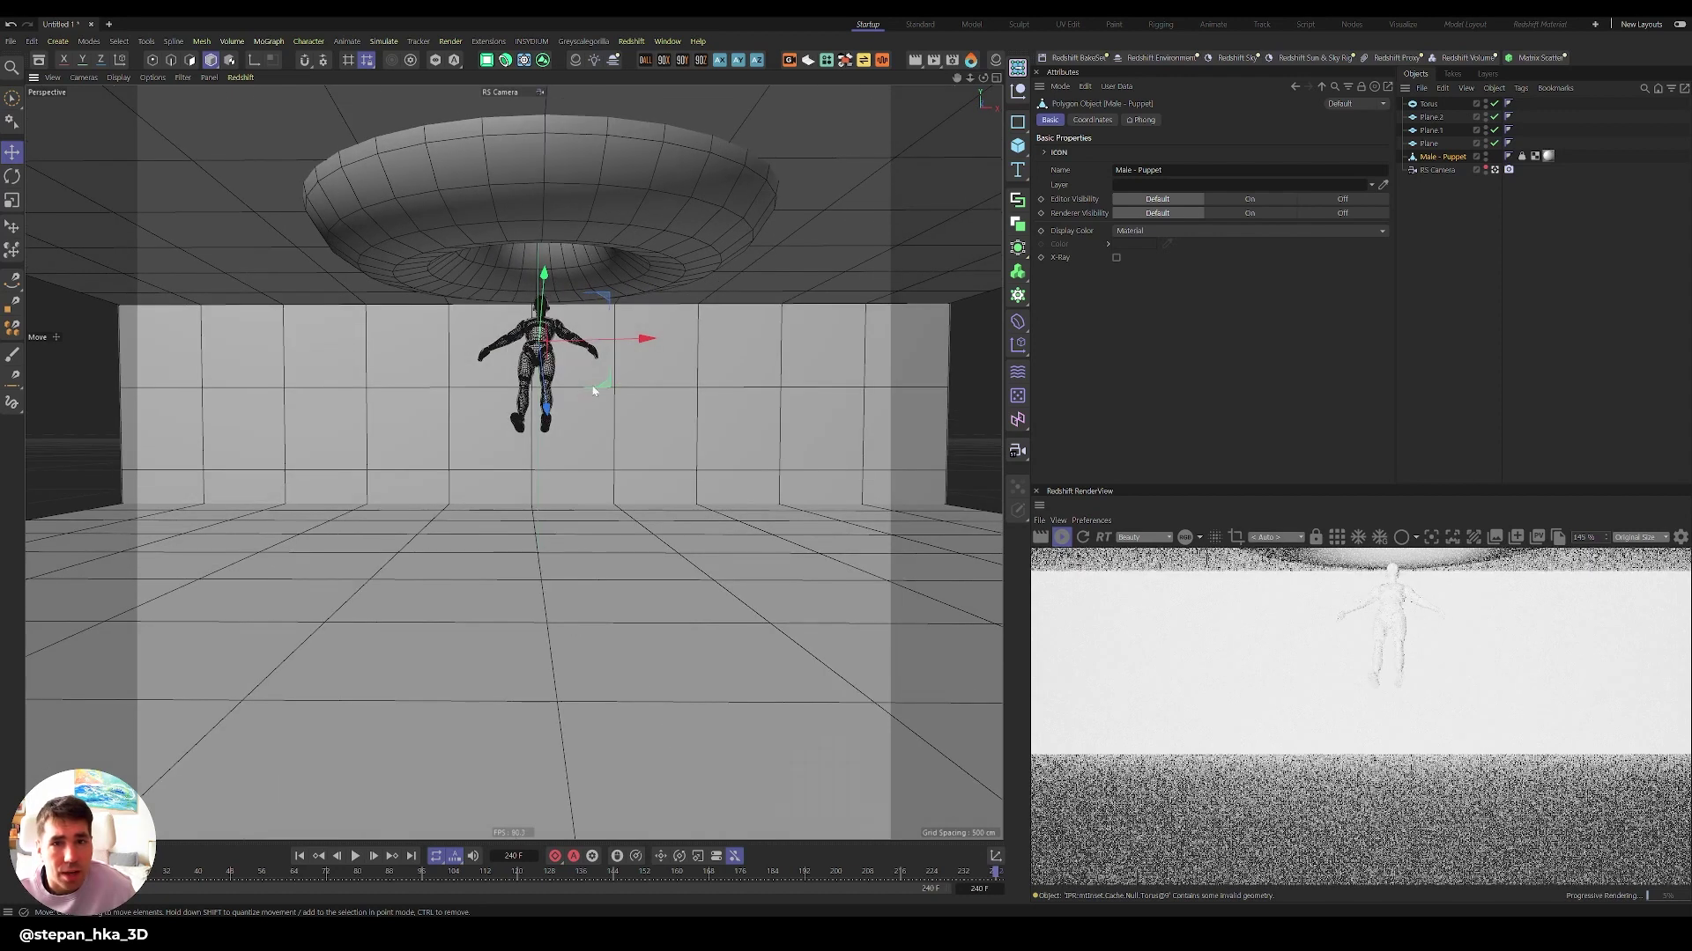
- Add an RS Spot Light, point it straight down, and raise it up into the torus
left_click(594, 60)
left_click(670, 99)
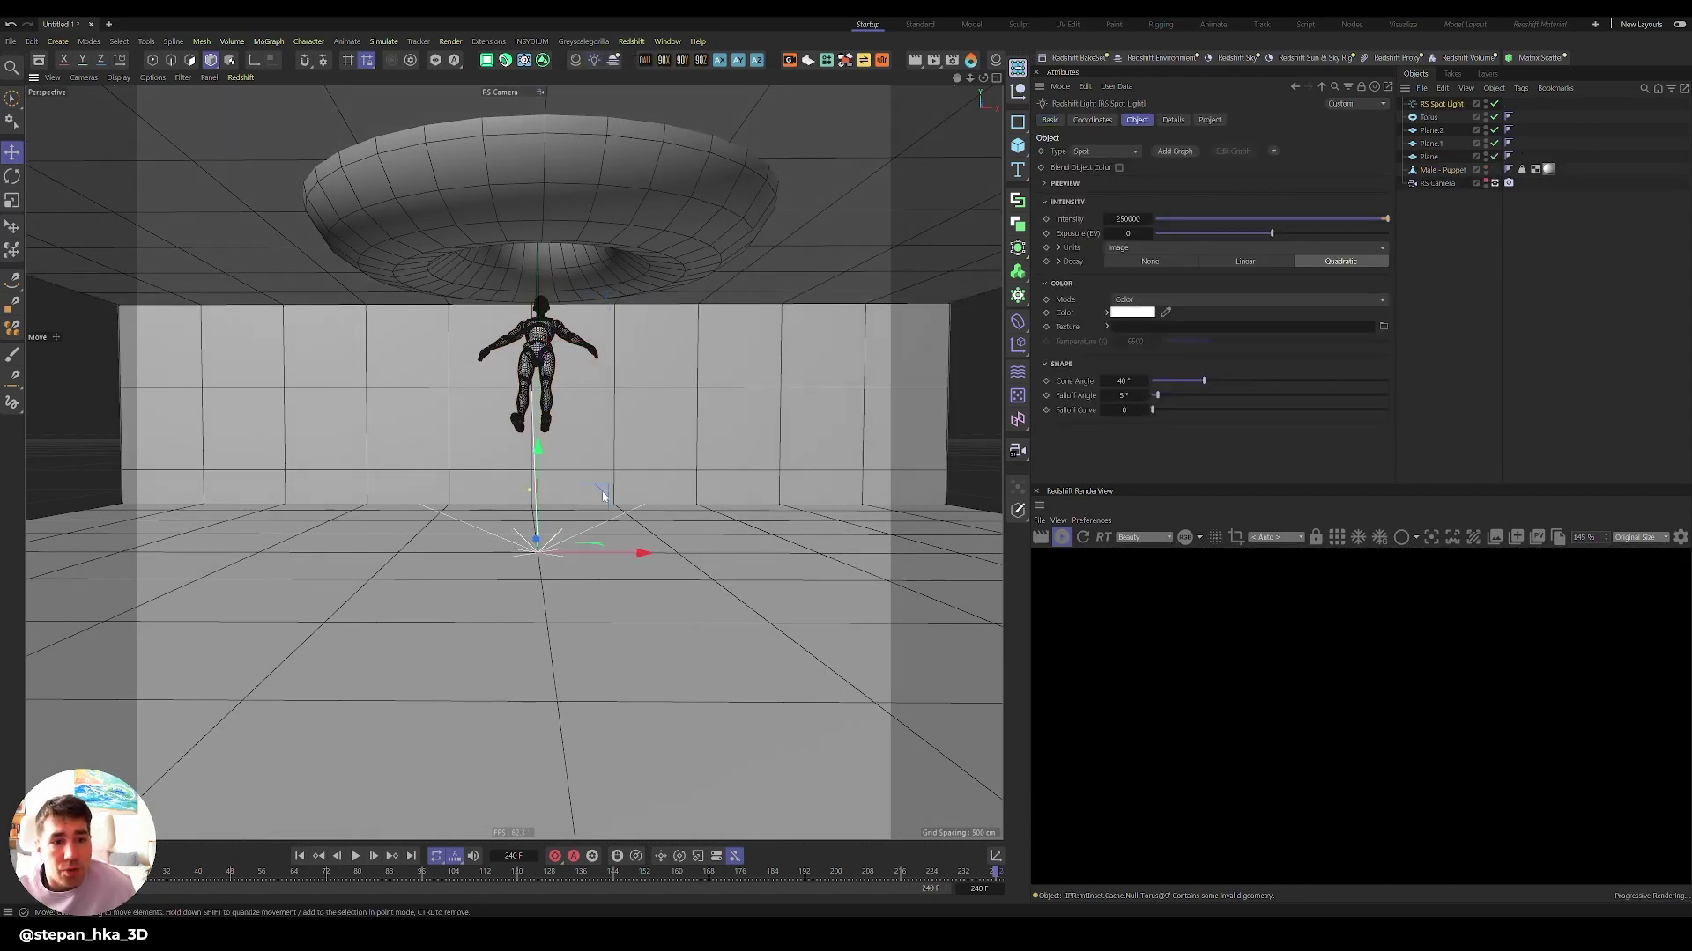
left_click_drag(576, 328, 625, 302)
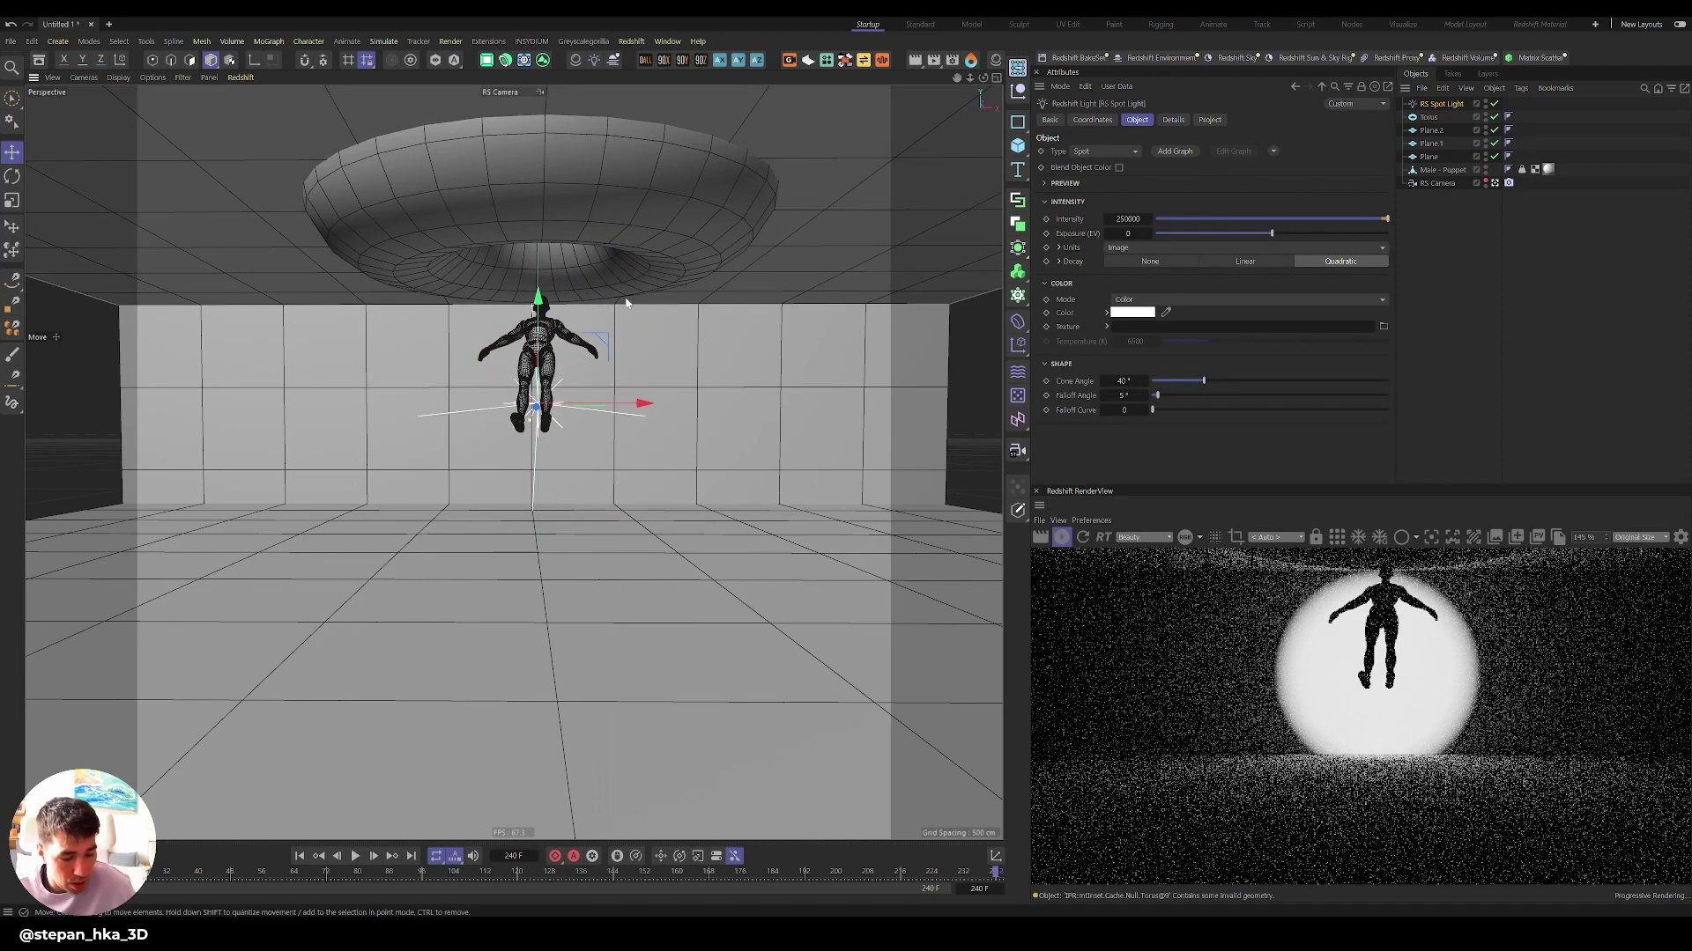
key("r")
left_click_drag(542, 370, 590, 210)
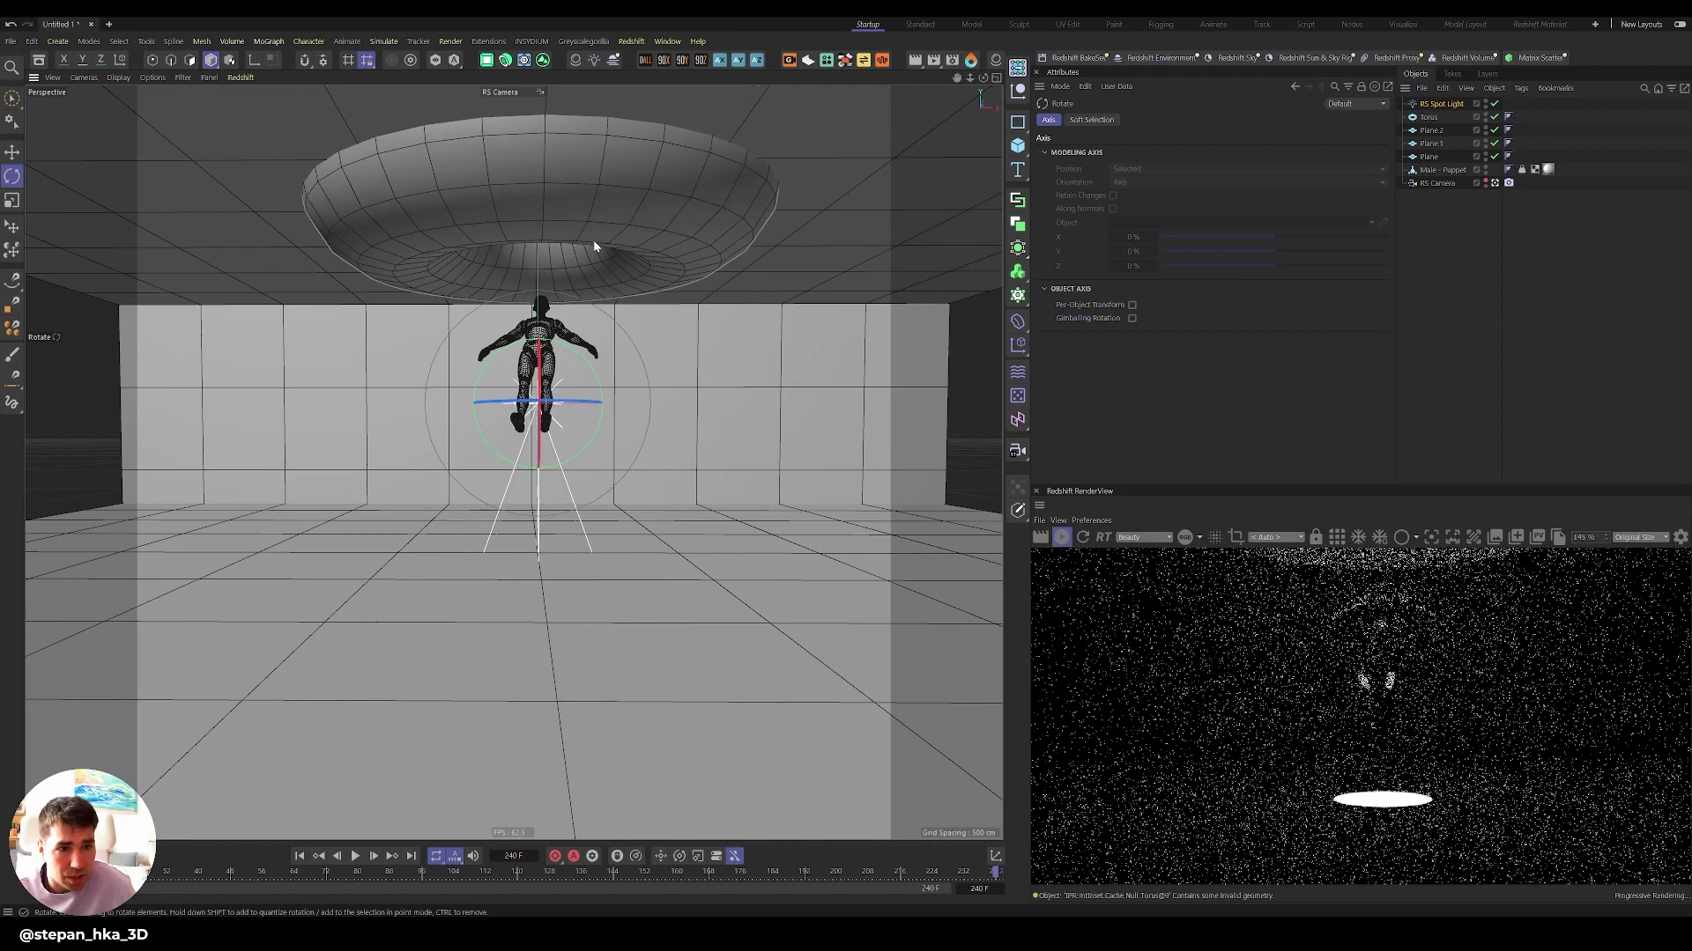
key("e")
left_click_drag(589, 516, 540, 326)
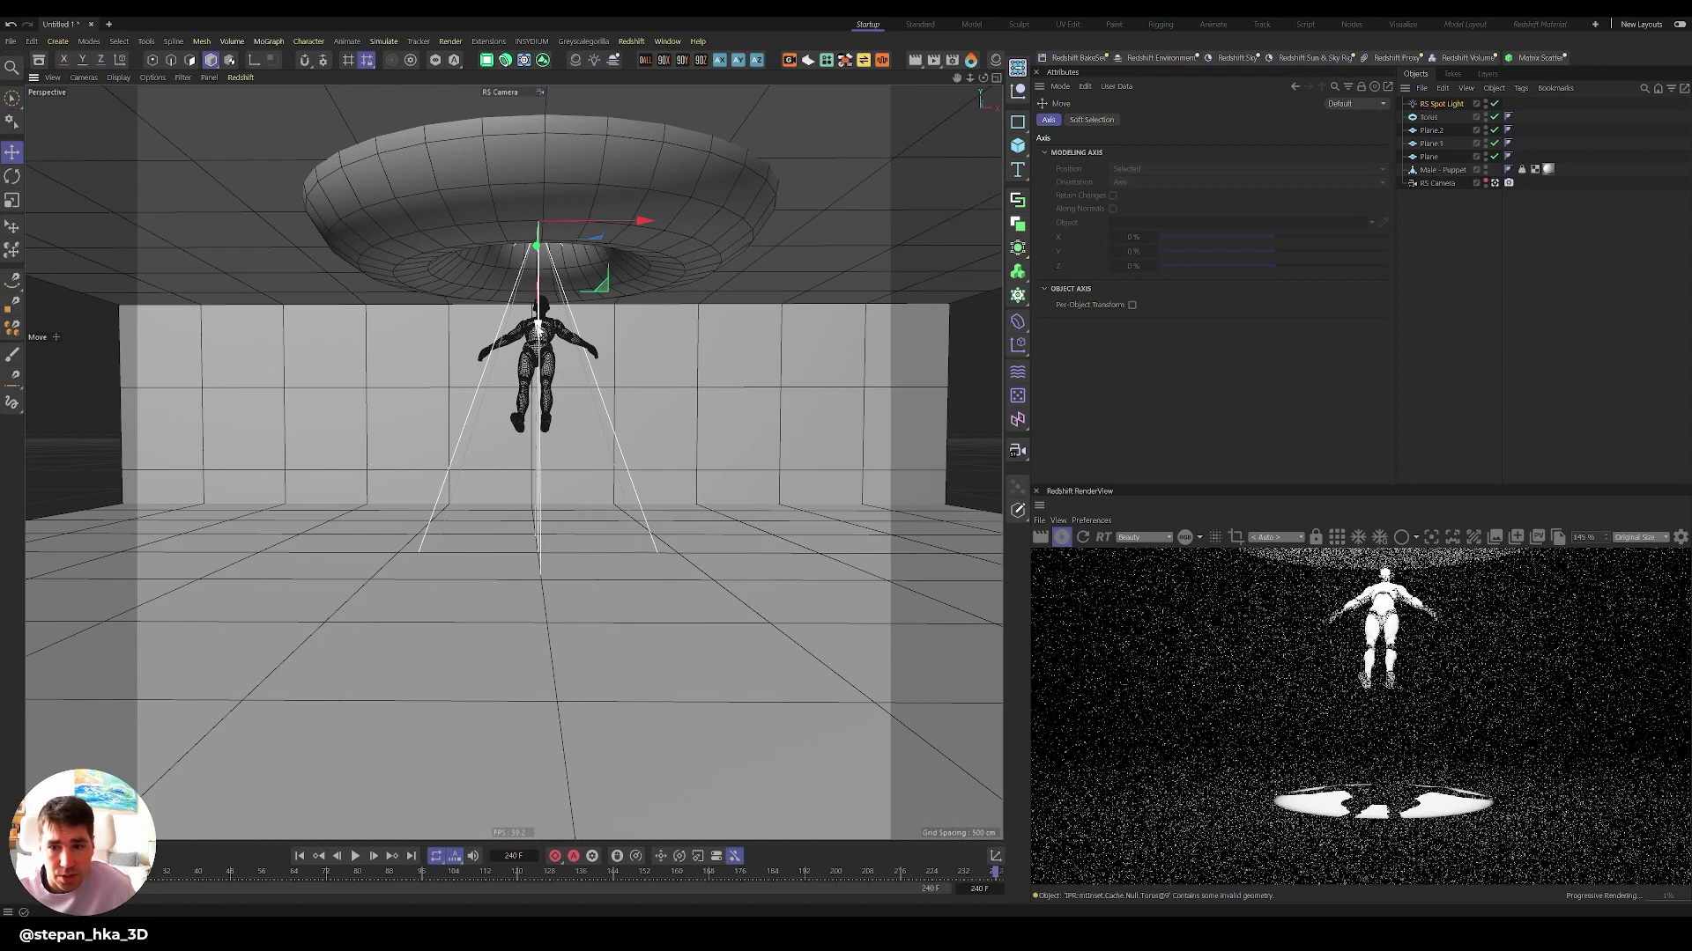
- Widen the spotlight's cone angle to 75.1° and fit the render in the preview
left_click(1444, 105)
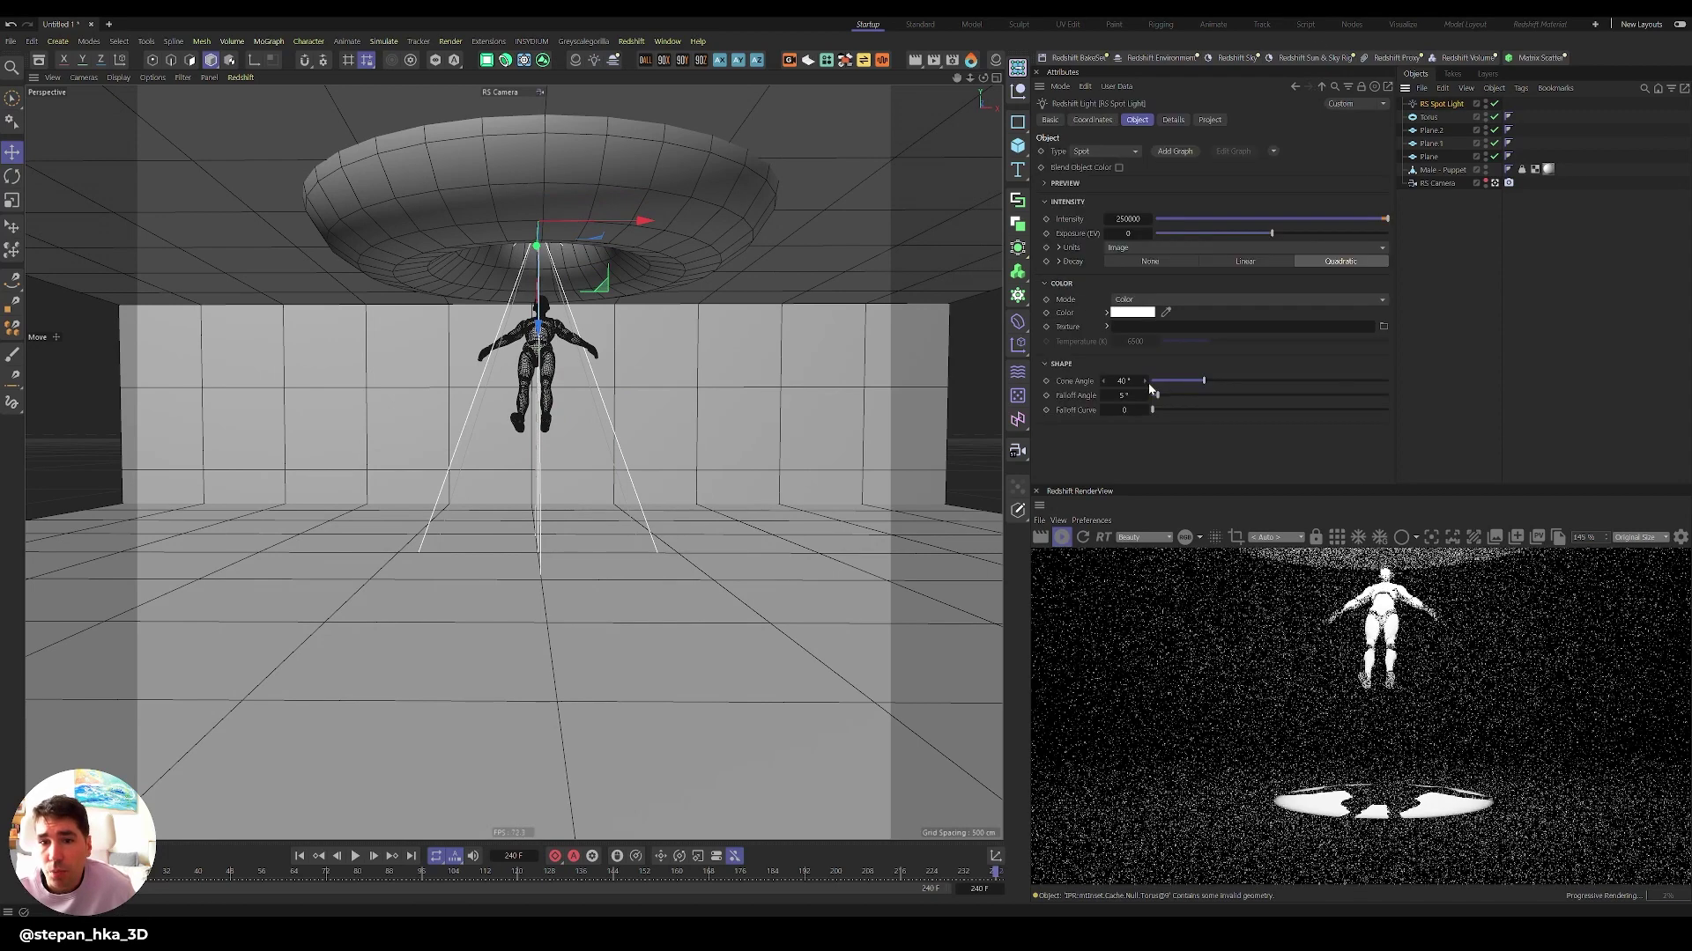
left_click_drag(1231, 382, 1250, 380)
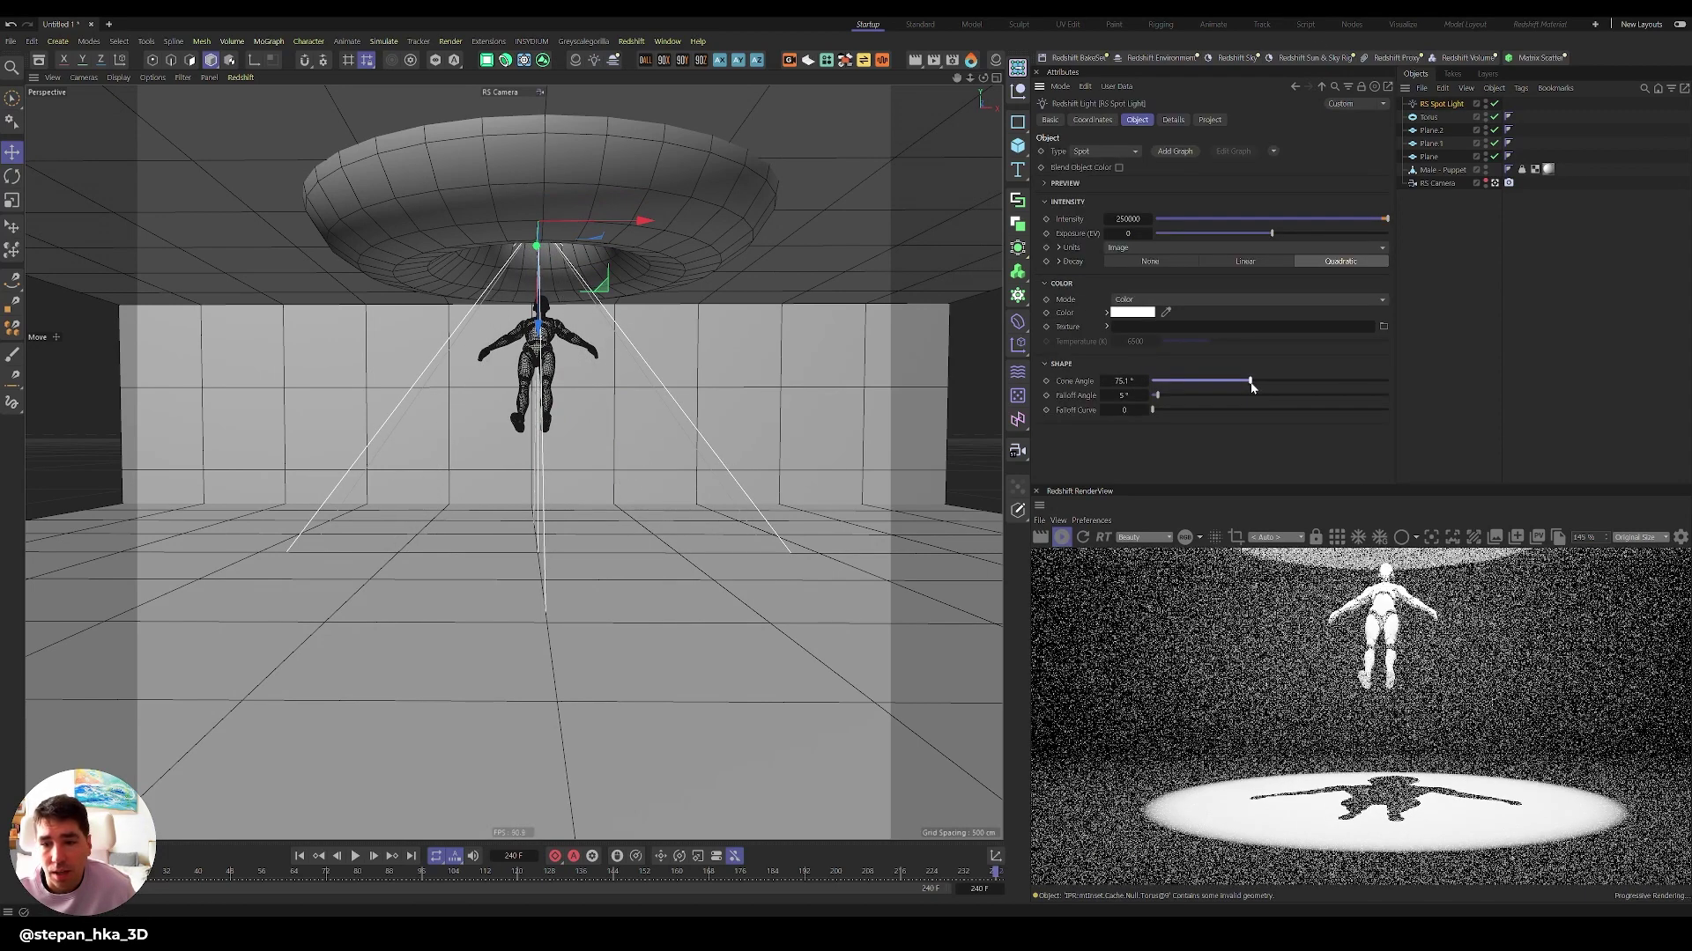
key("f")
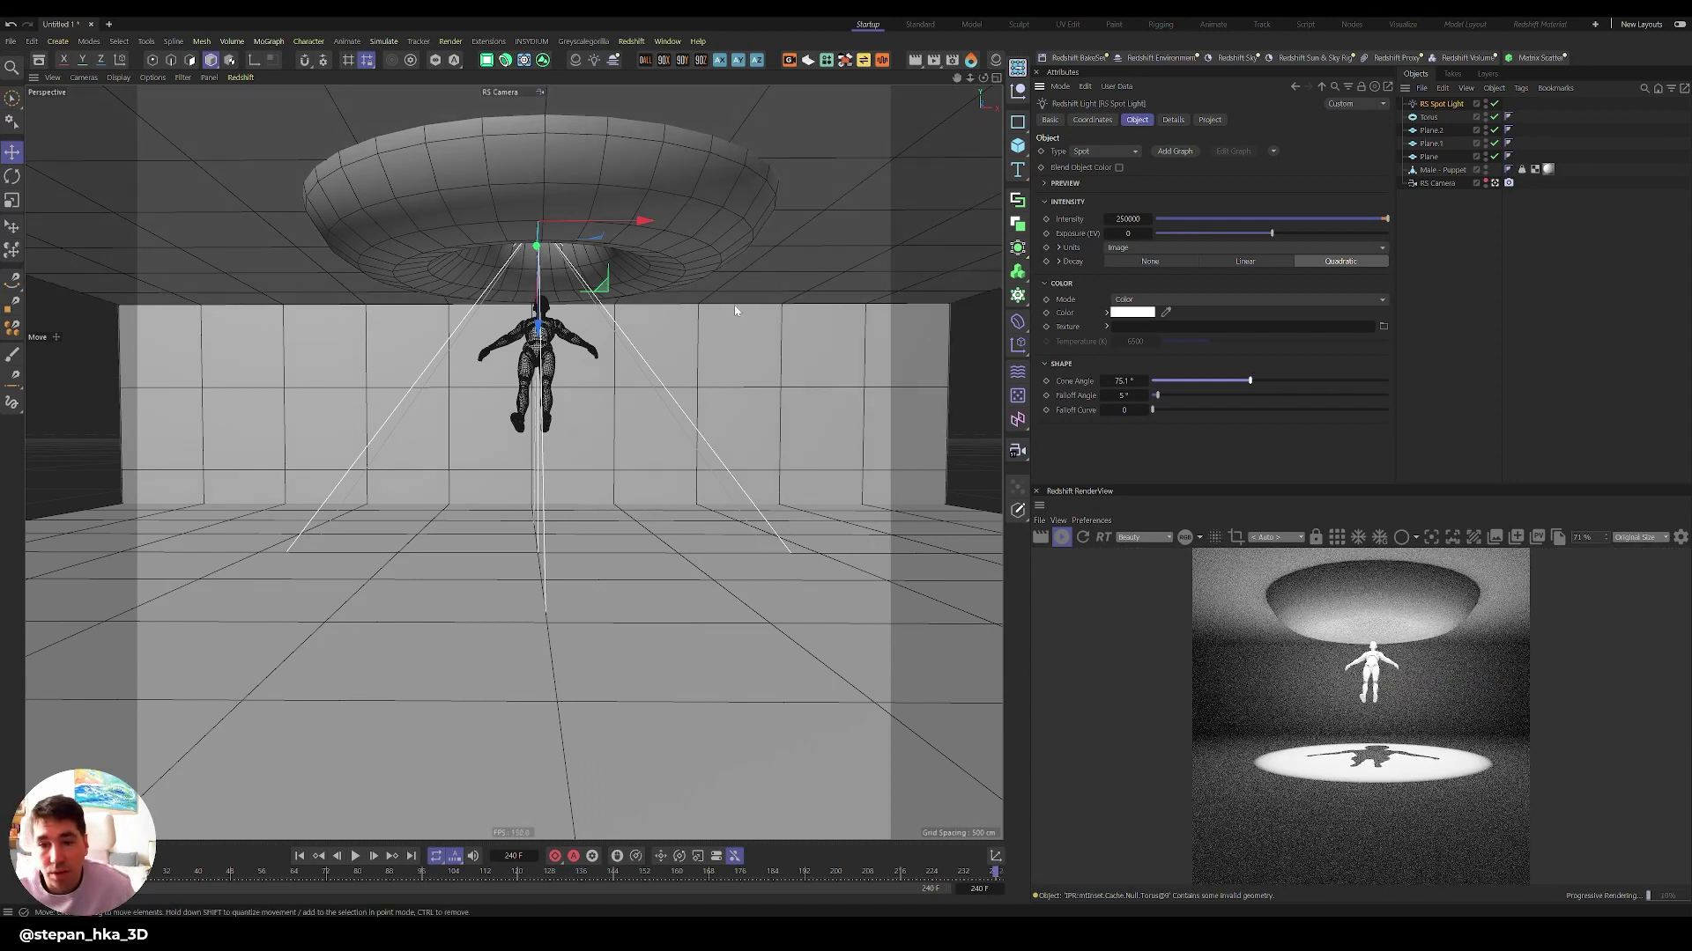
- Create a TerraformFX tfRock with Size Y 53 cm and Structure Strength 7.4 cm, then make it editable
left_click(533, 41)
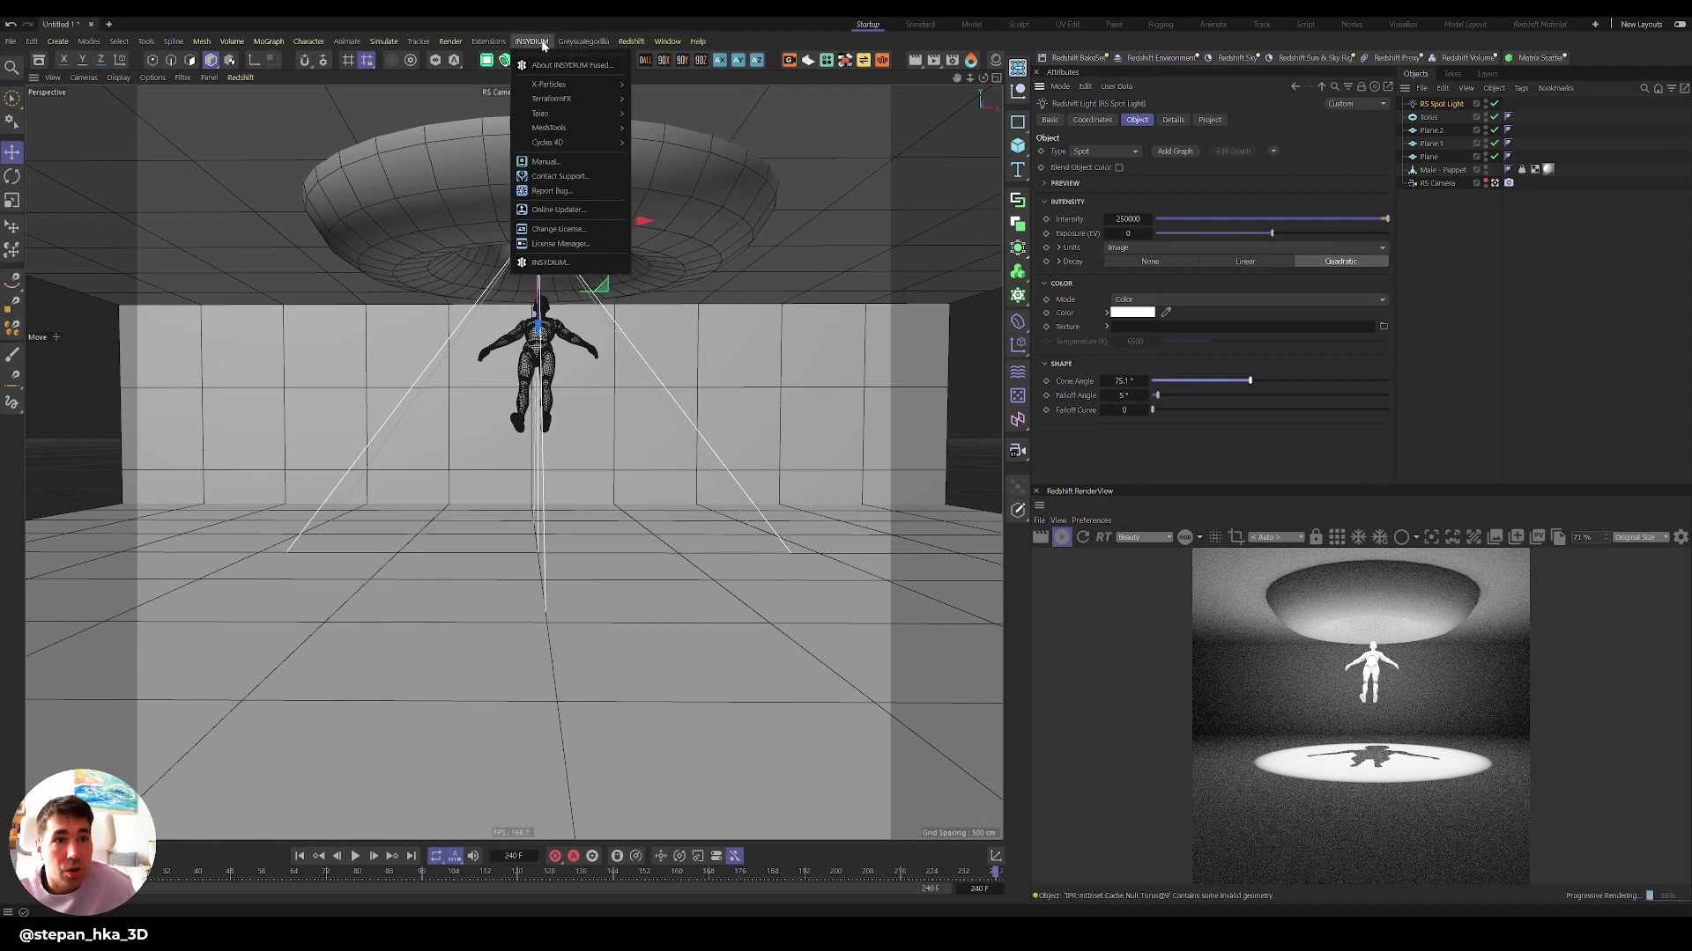
mouse_move(578, 98)
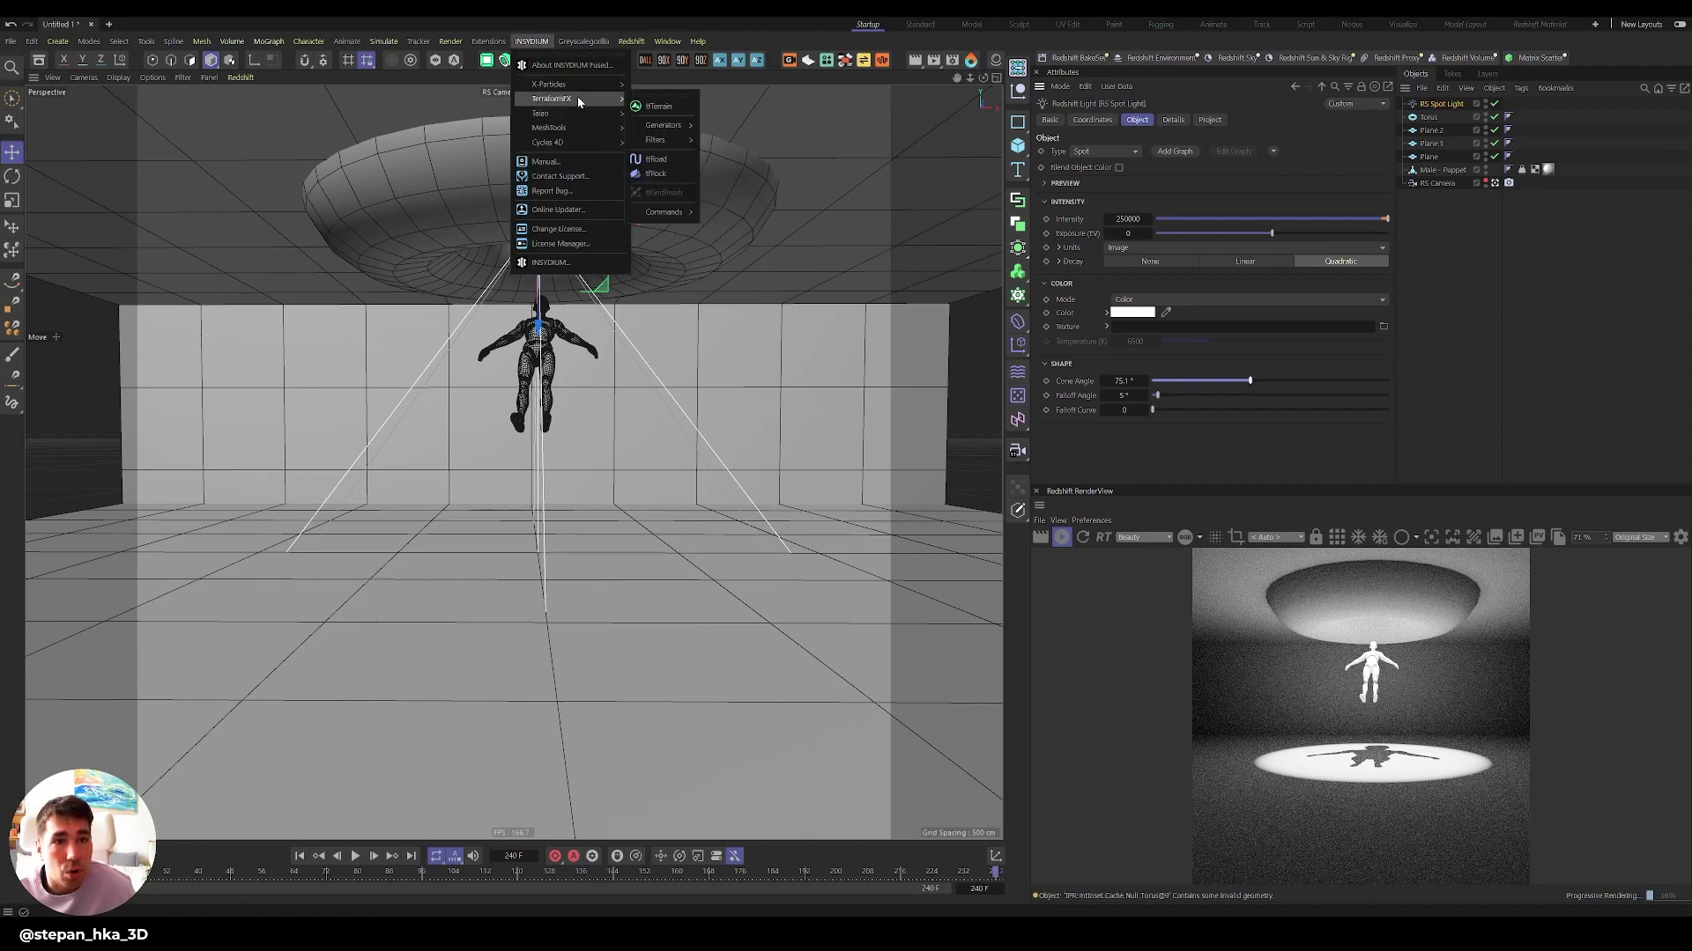
left_click(657, 173)
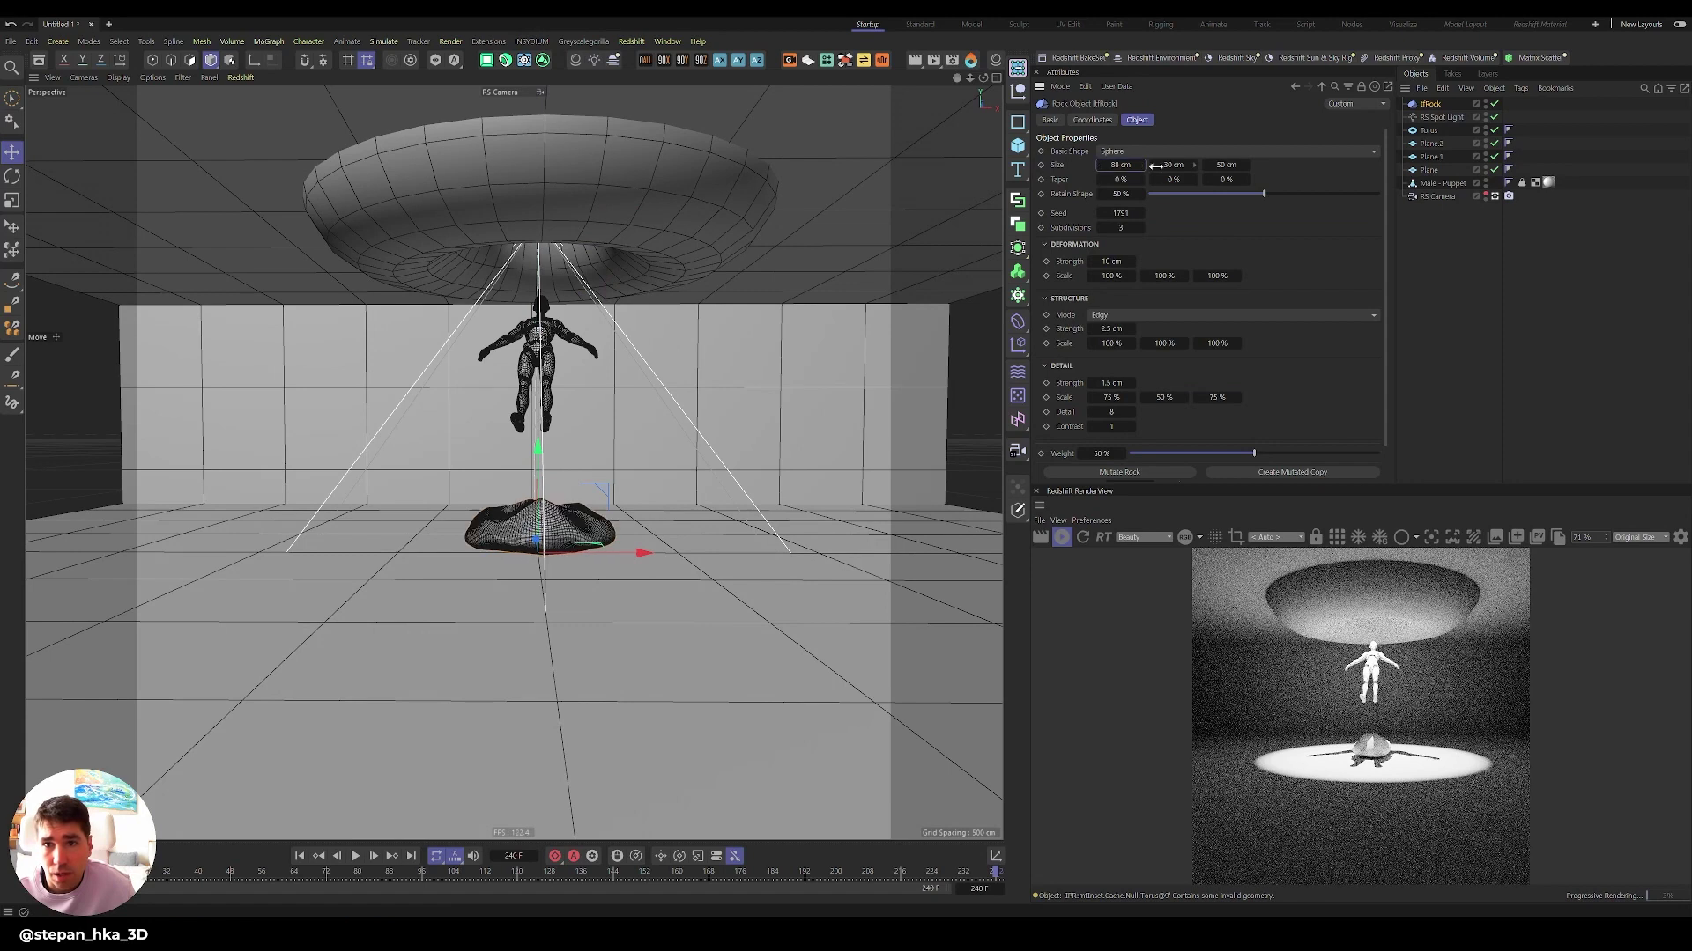
left_click_drag(1155, 165, 1198, 166)
left_click_drag(1138, 328, 1431, 314)
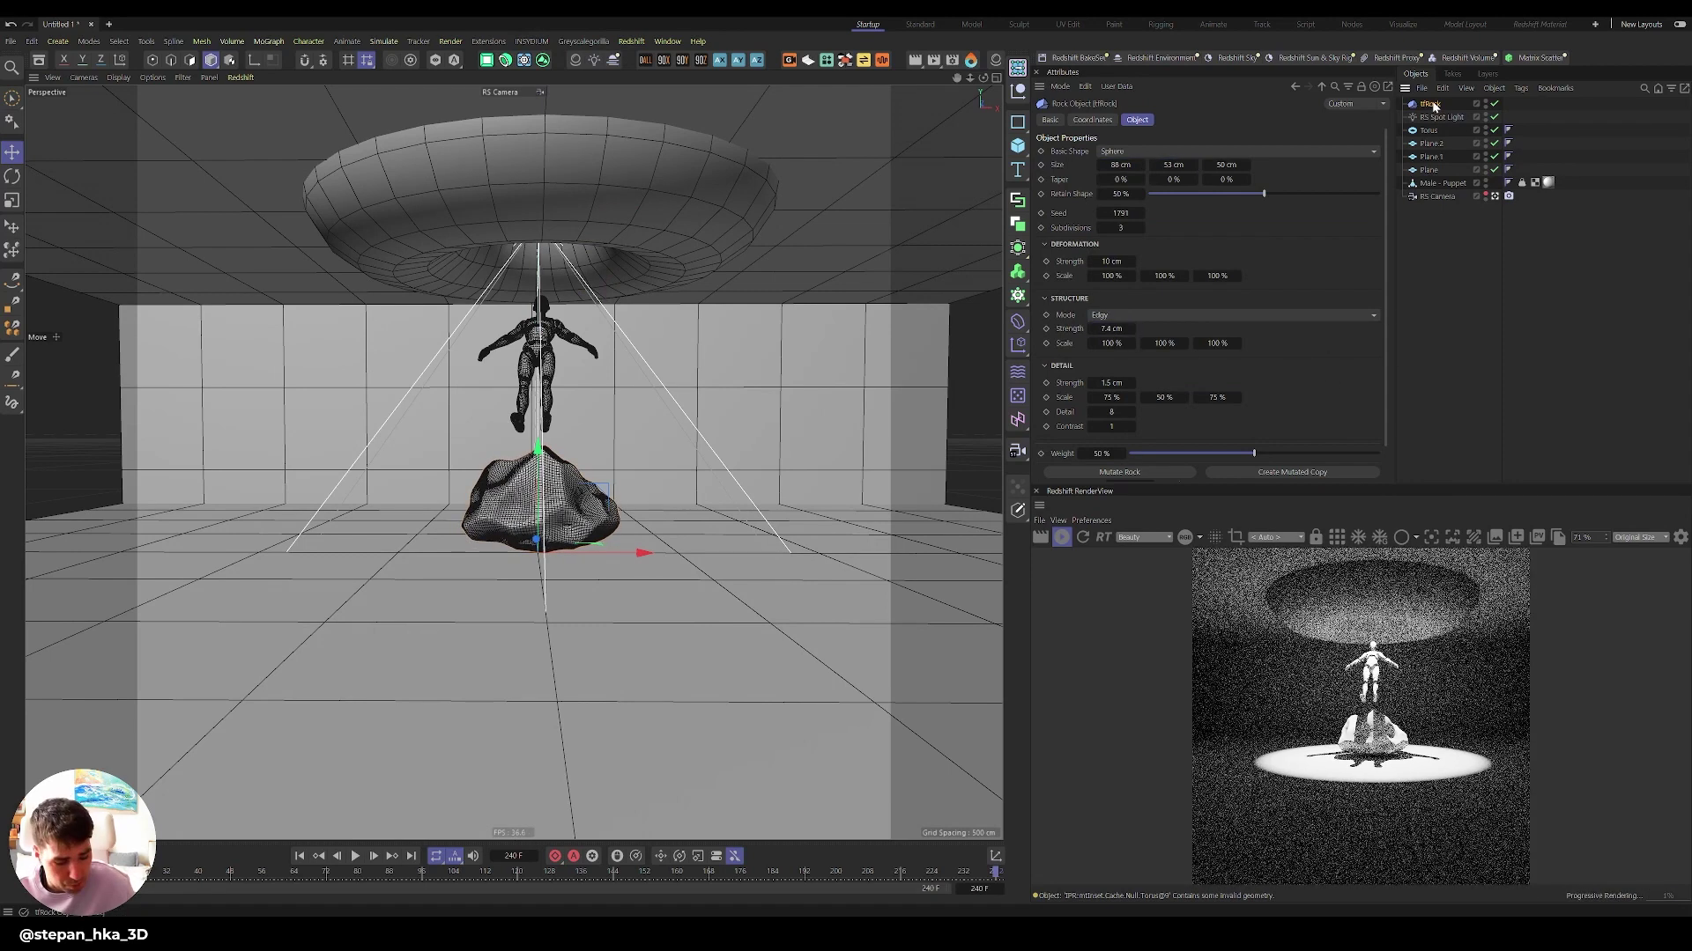
key("c")
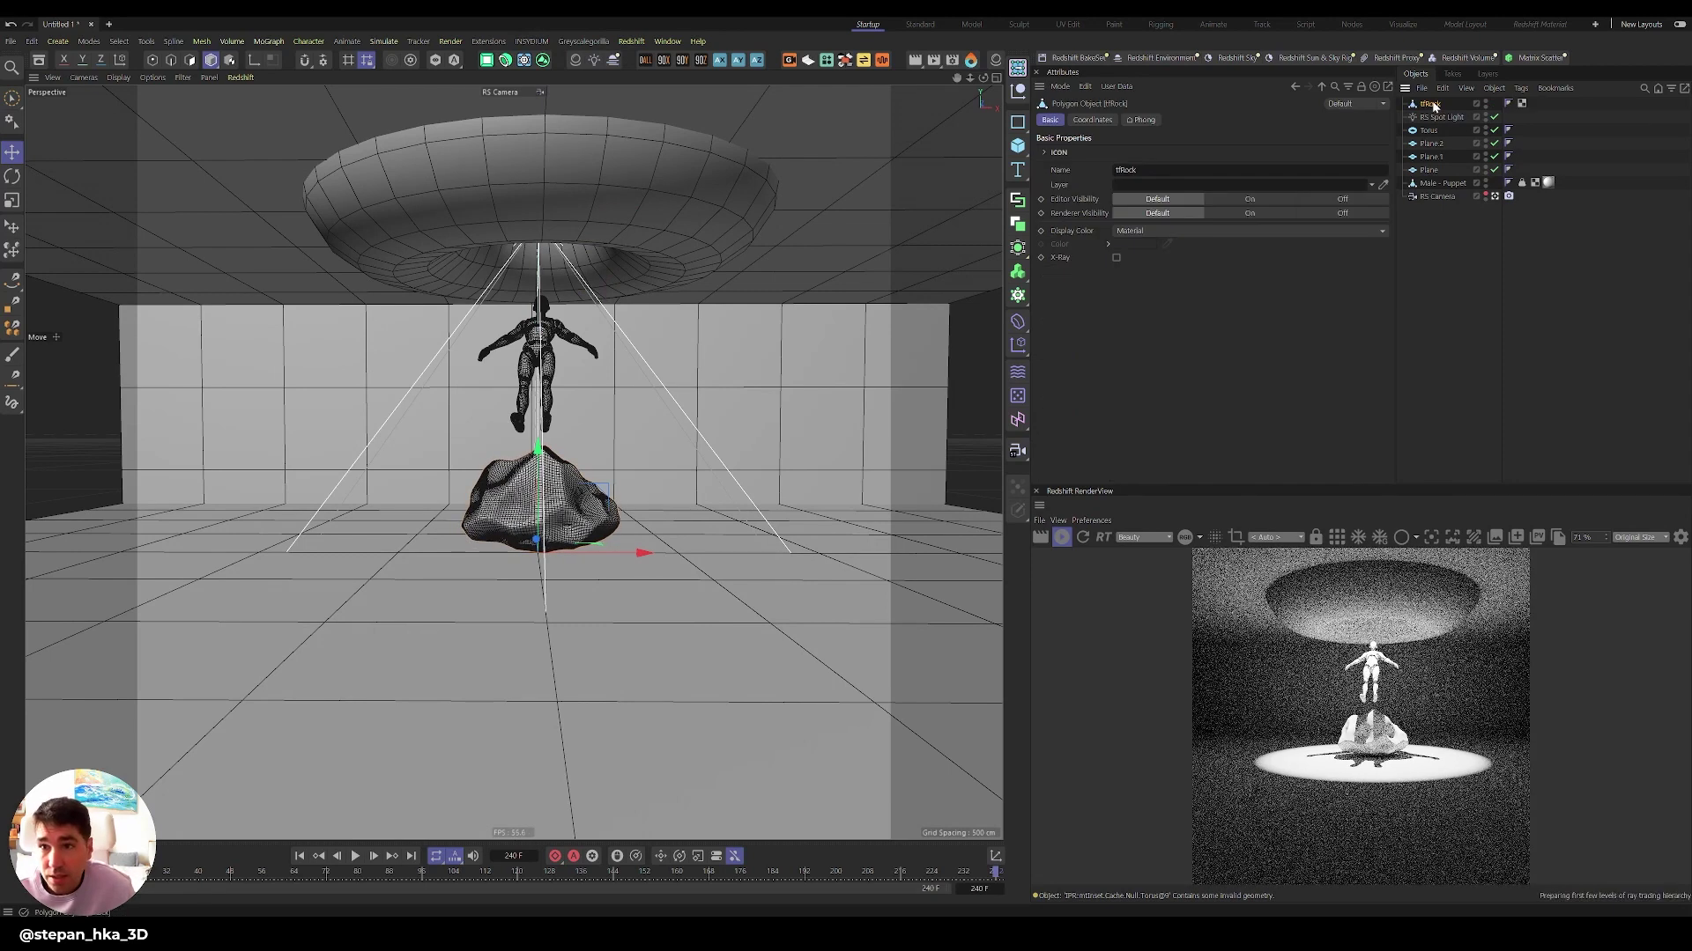
- Add xpShatter to the rock via the command search (xpsh), convert it to shards, and collapse the hierarchy
left_click(1018, 251)
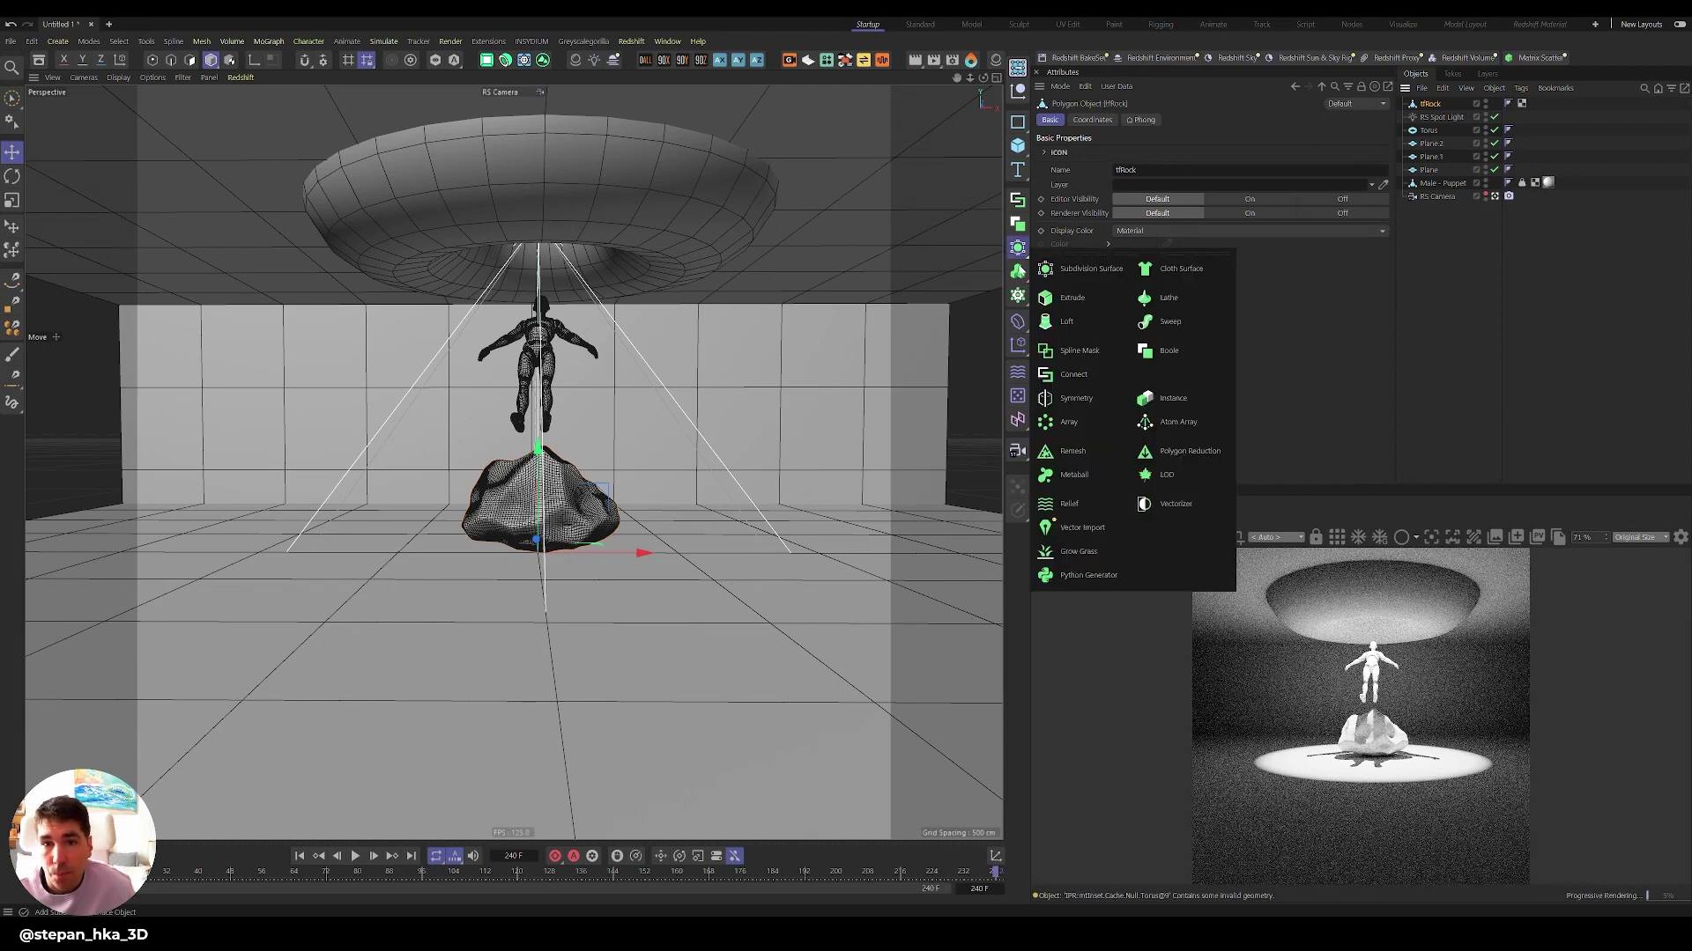
key("shift+c")
type("xpshat")
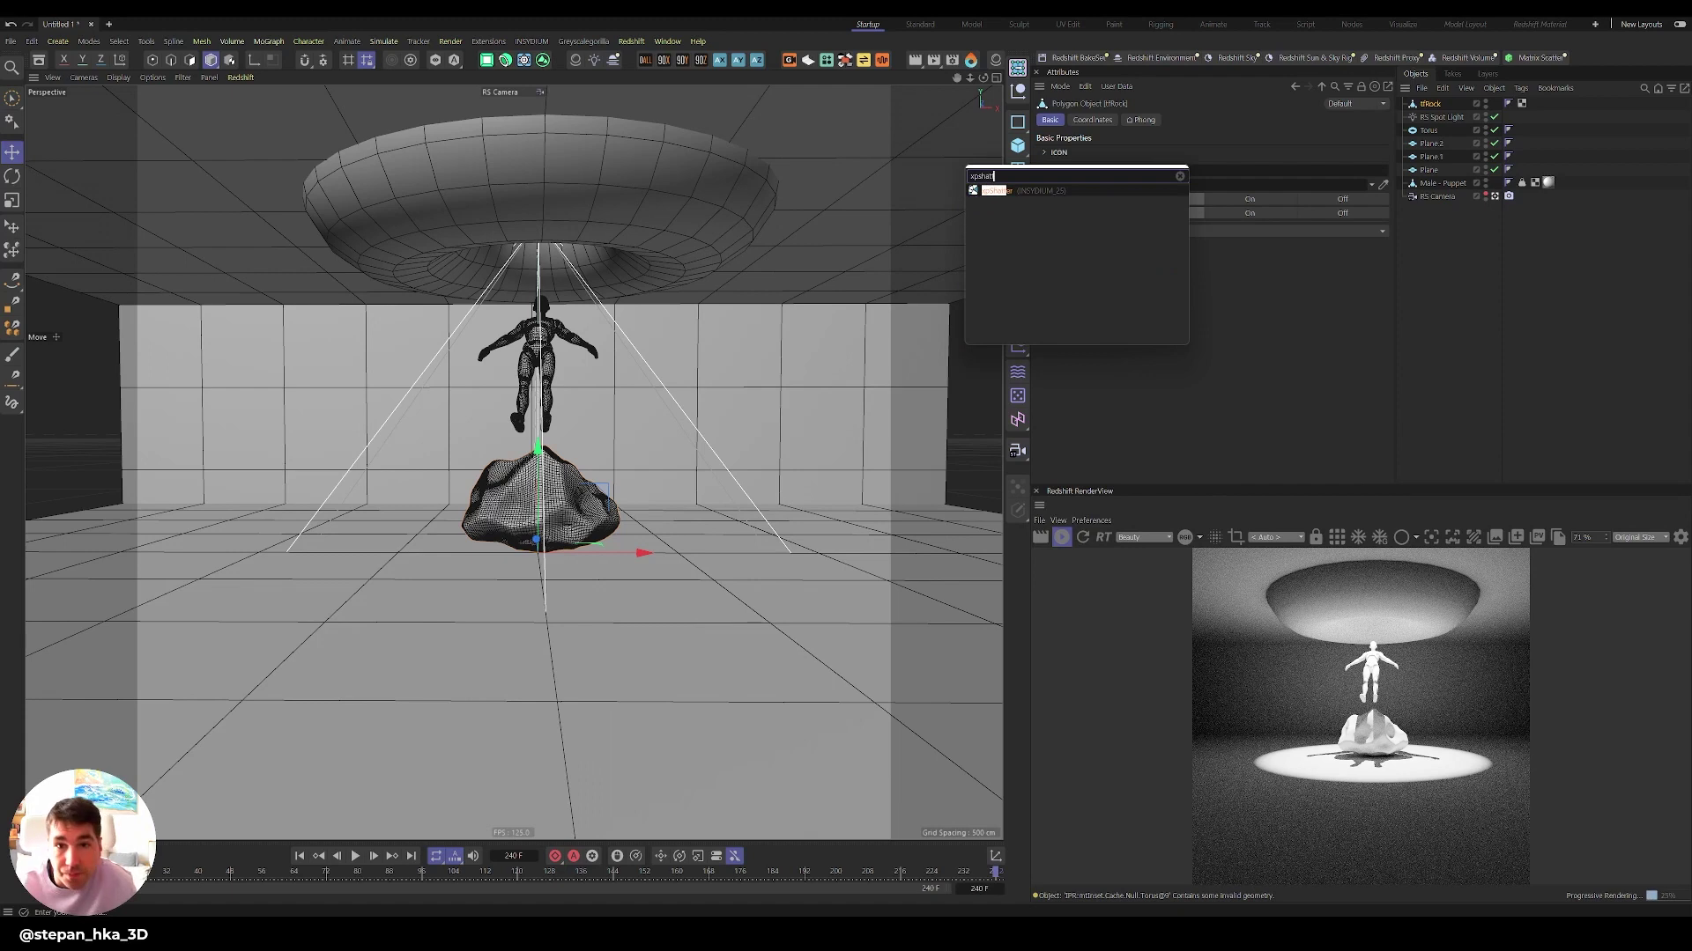
key("Return")
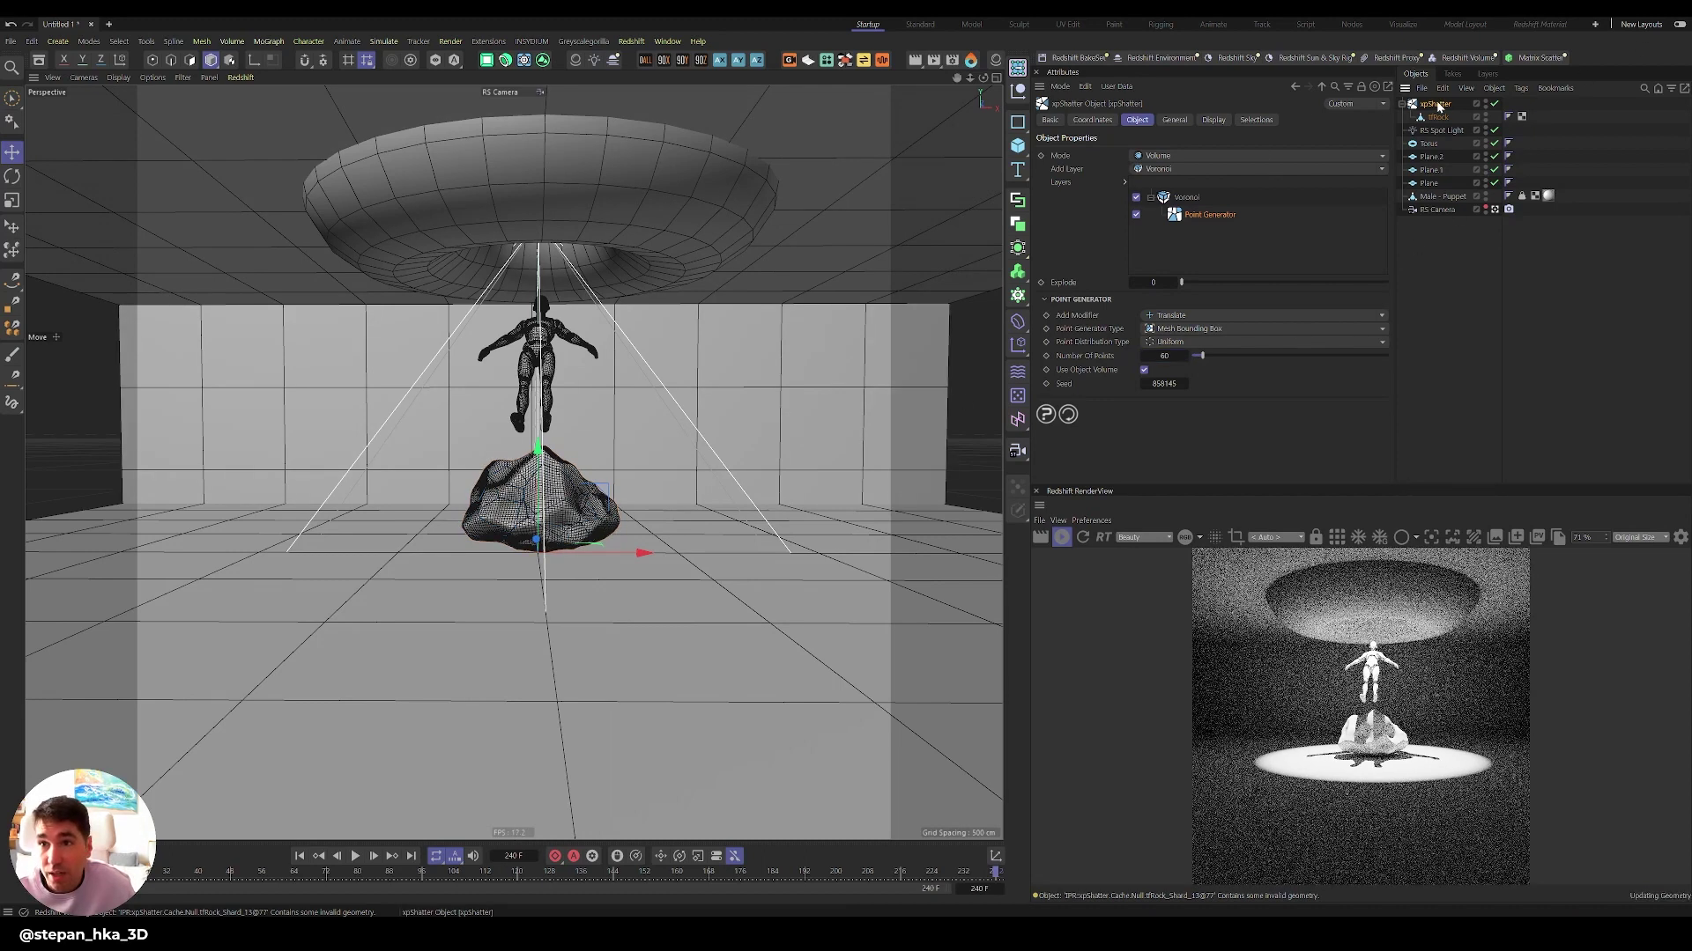
key("c")
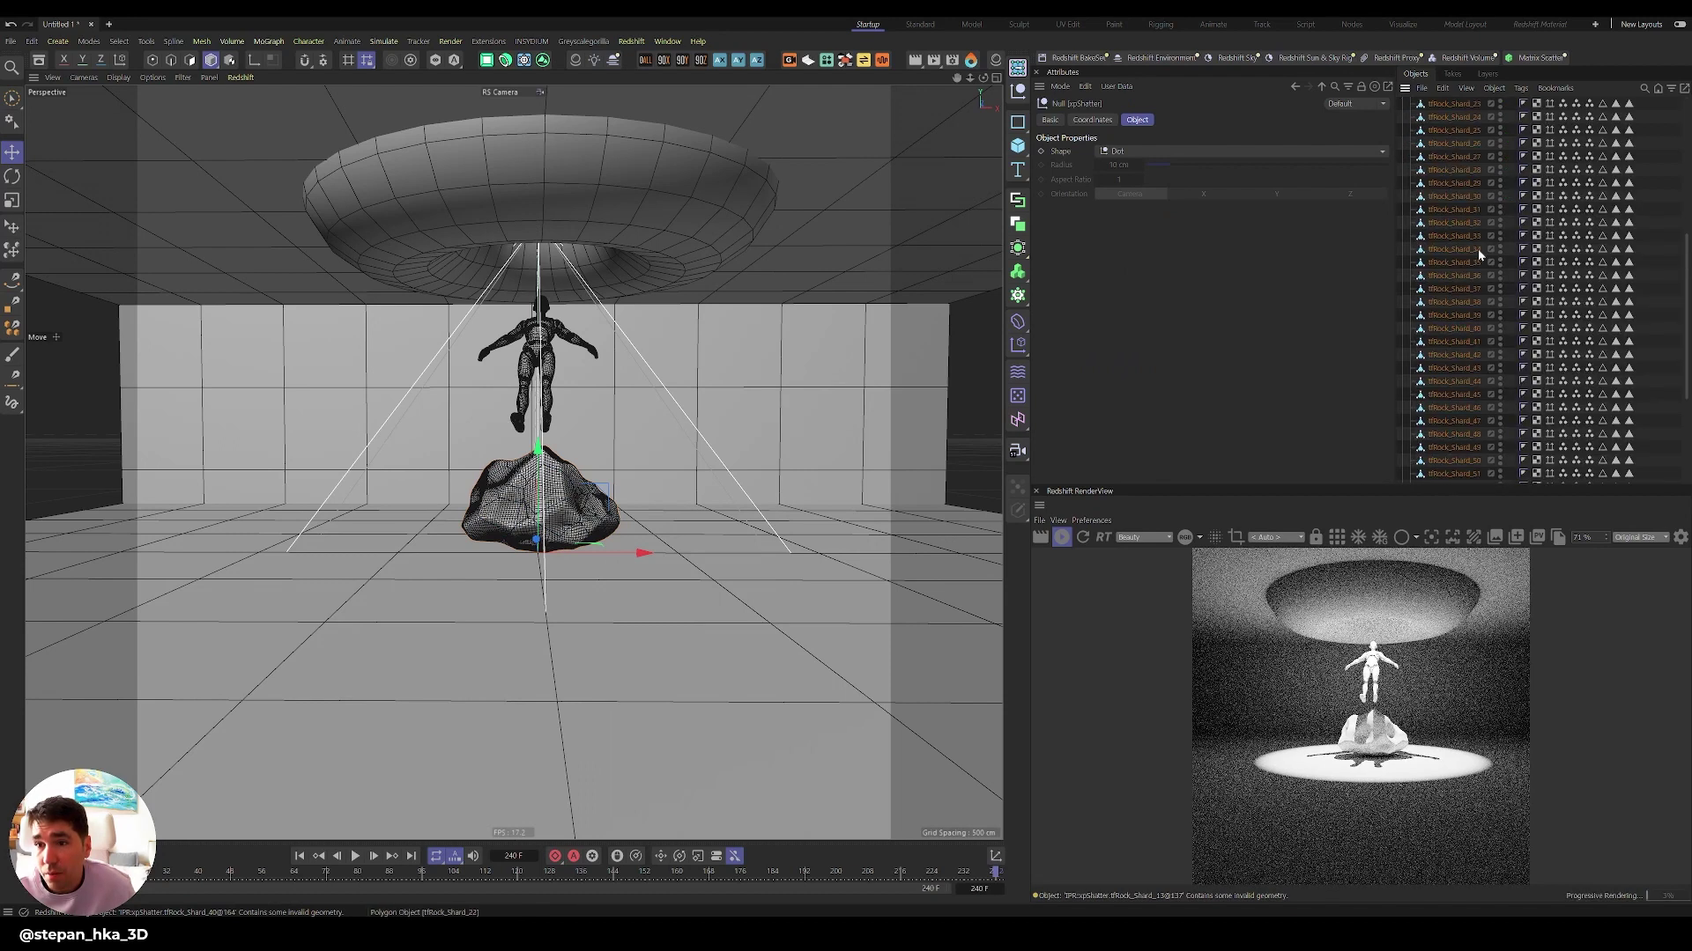
scroll(1477, 247, "up", 8)
left_click(1403, 104)
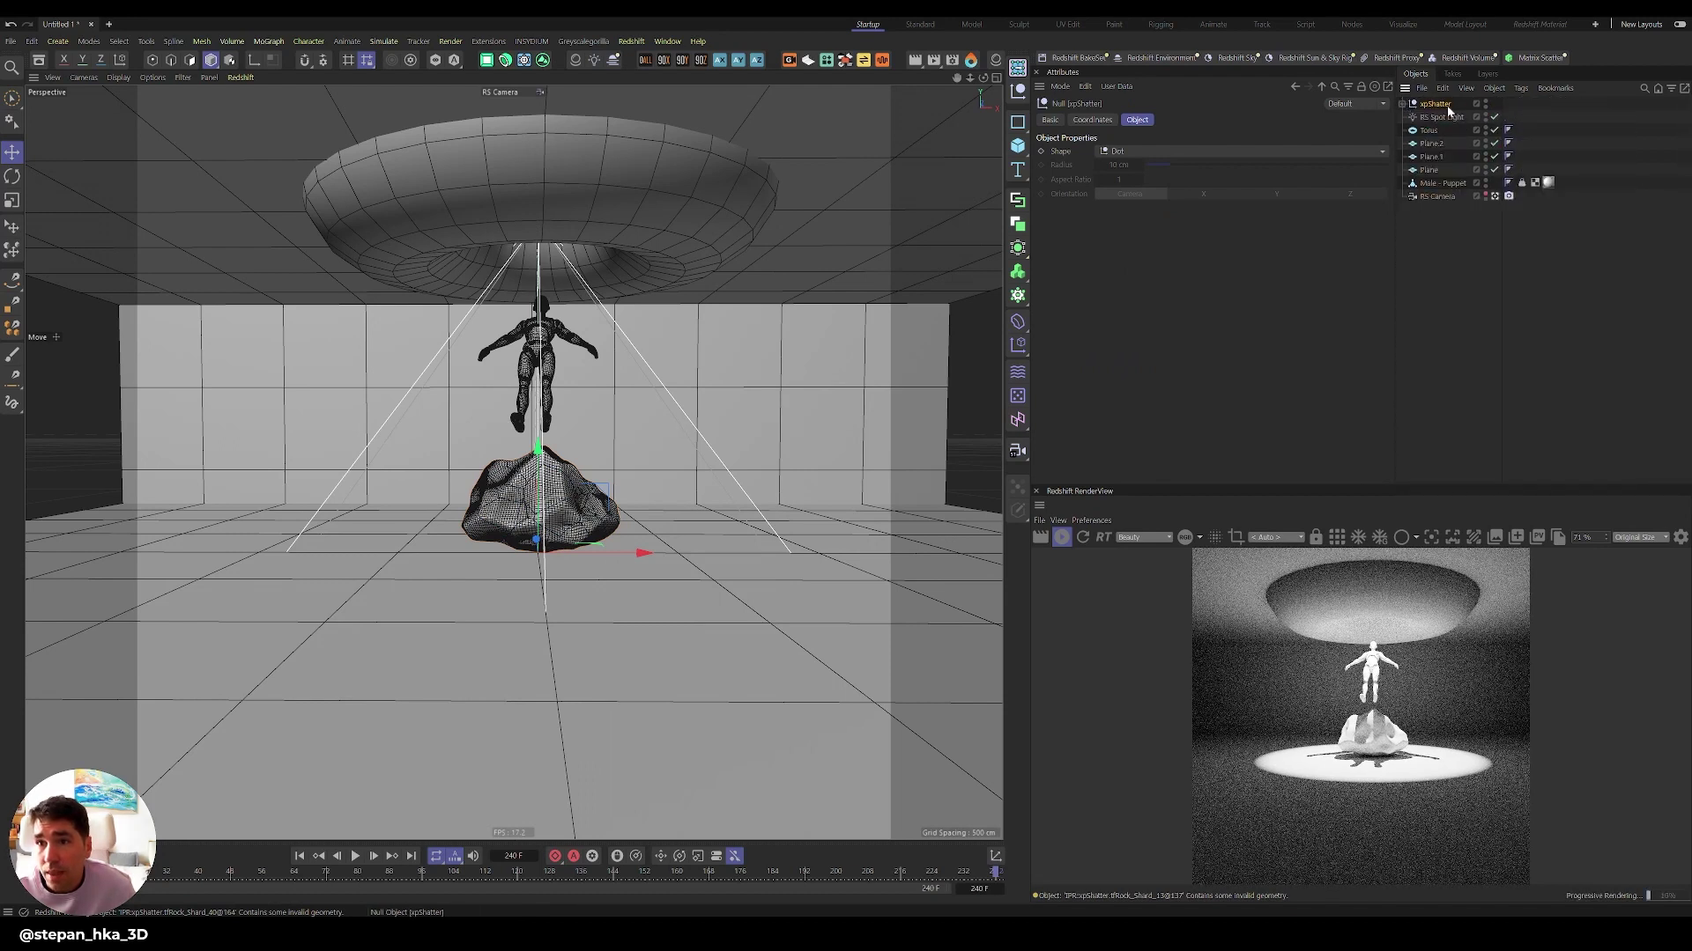
- Move all the tfRock_Shard objects into a new Cloner and delete the empty xpShatter null
left_click(1017, 295, "alt")
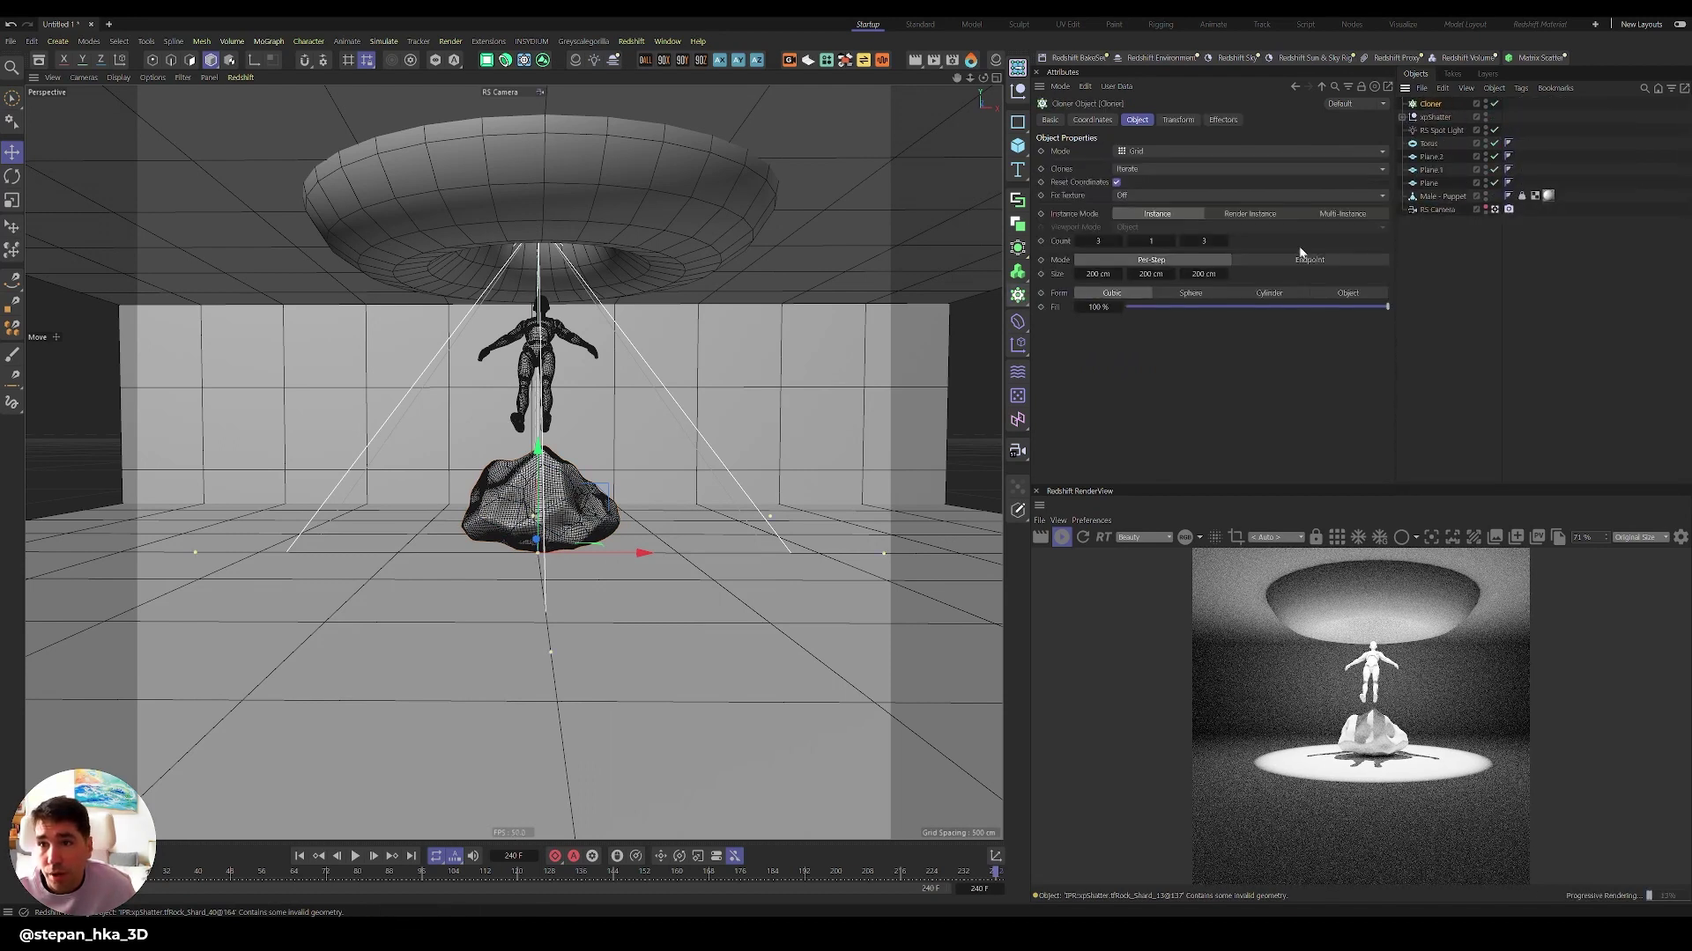
left_click(1402, 118)
left_click(1451, 131)
key("ctrl+a")
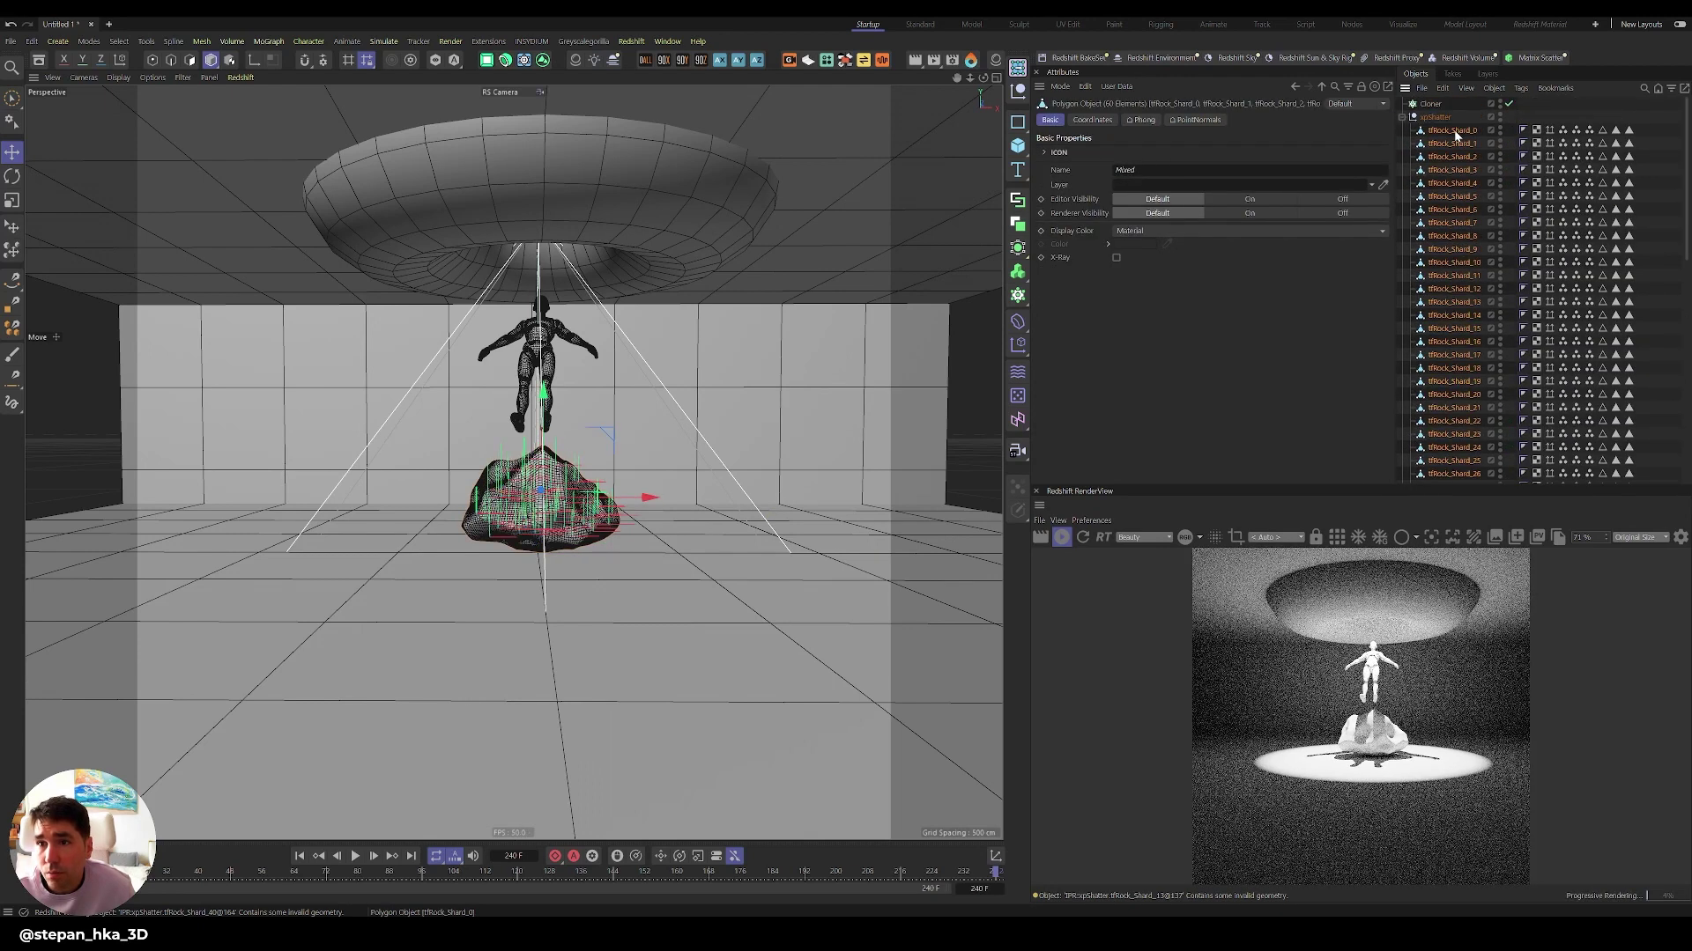
left_click_drag(1438, 108, 1436, 106)
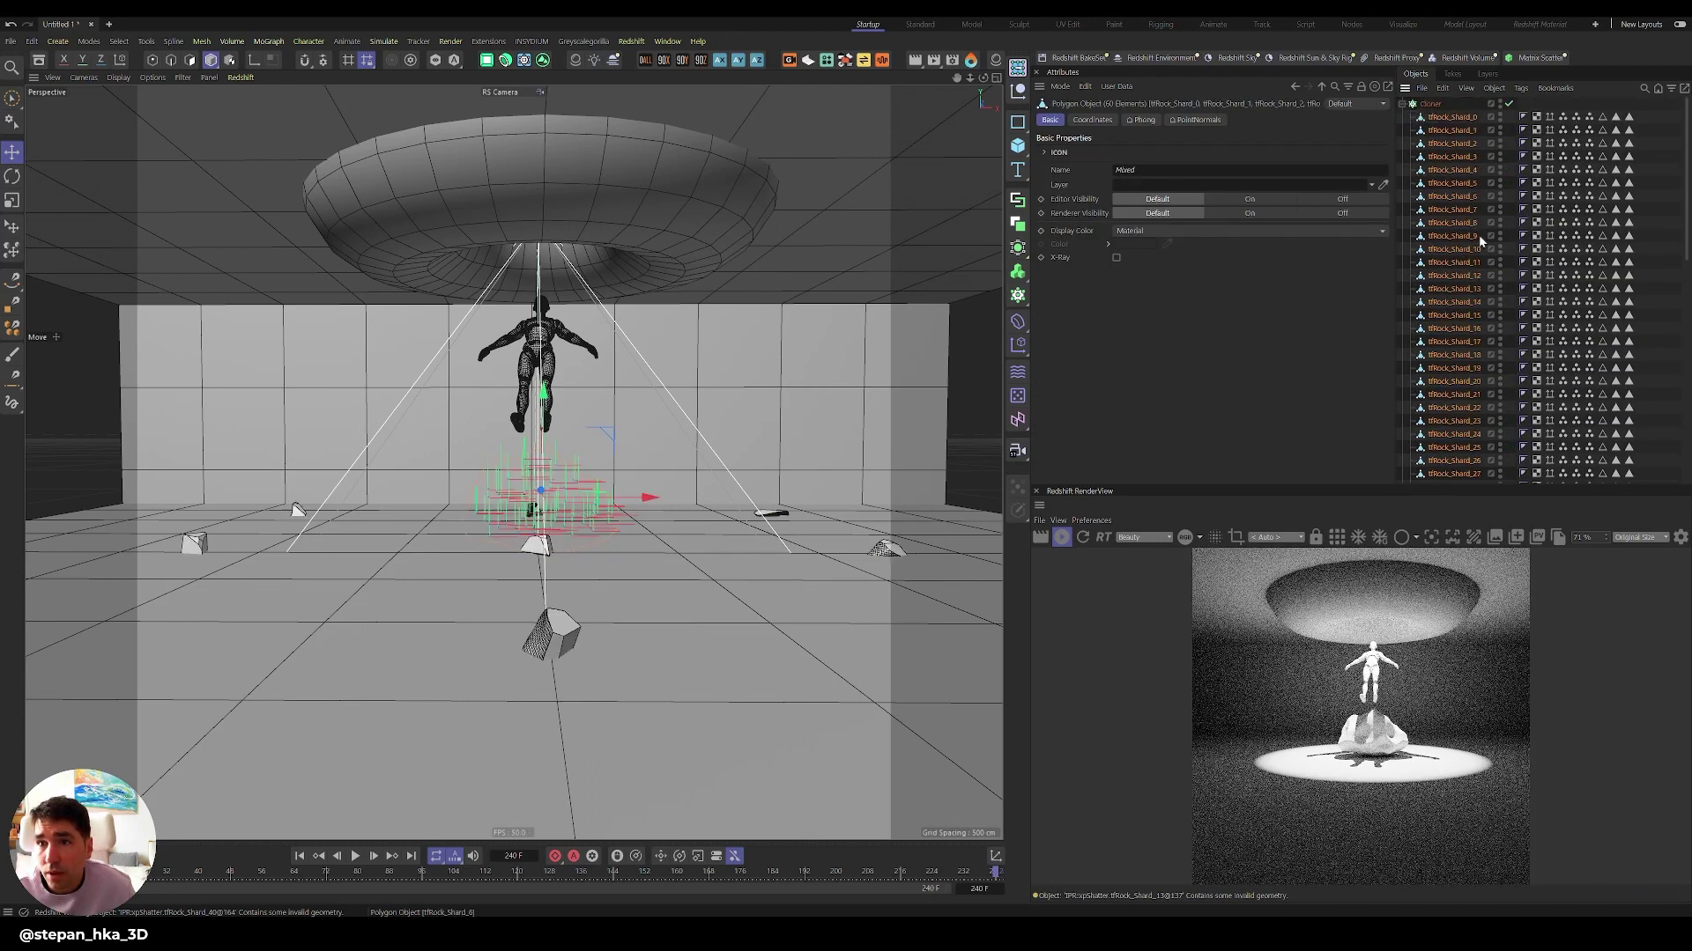
left_click(1403, 105)
left_click(1428, 117)
key("Delete")
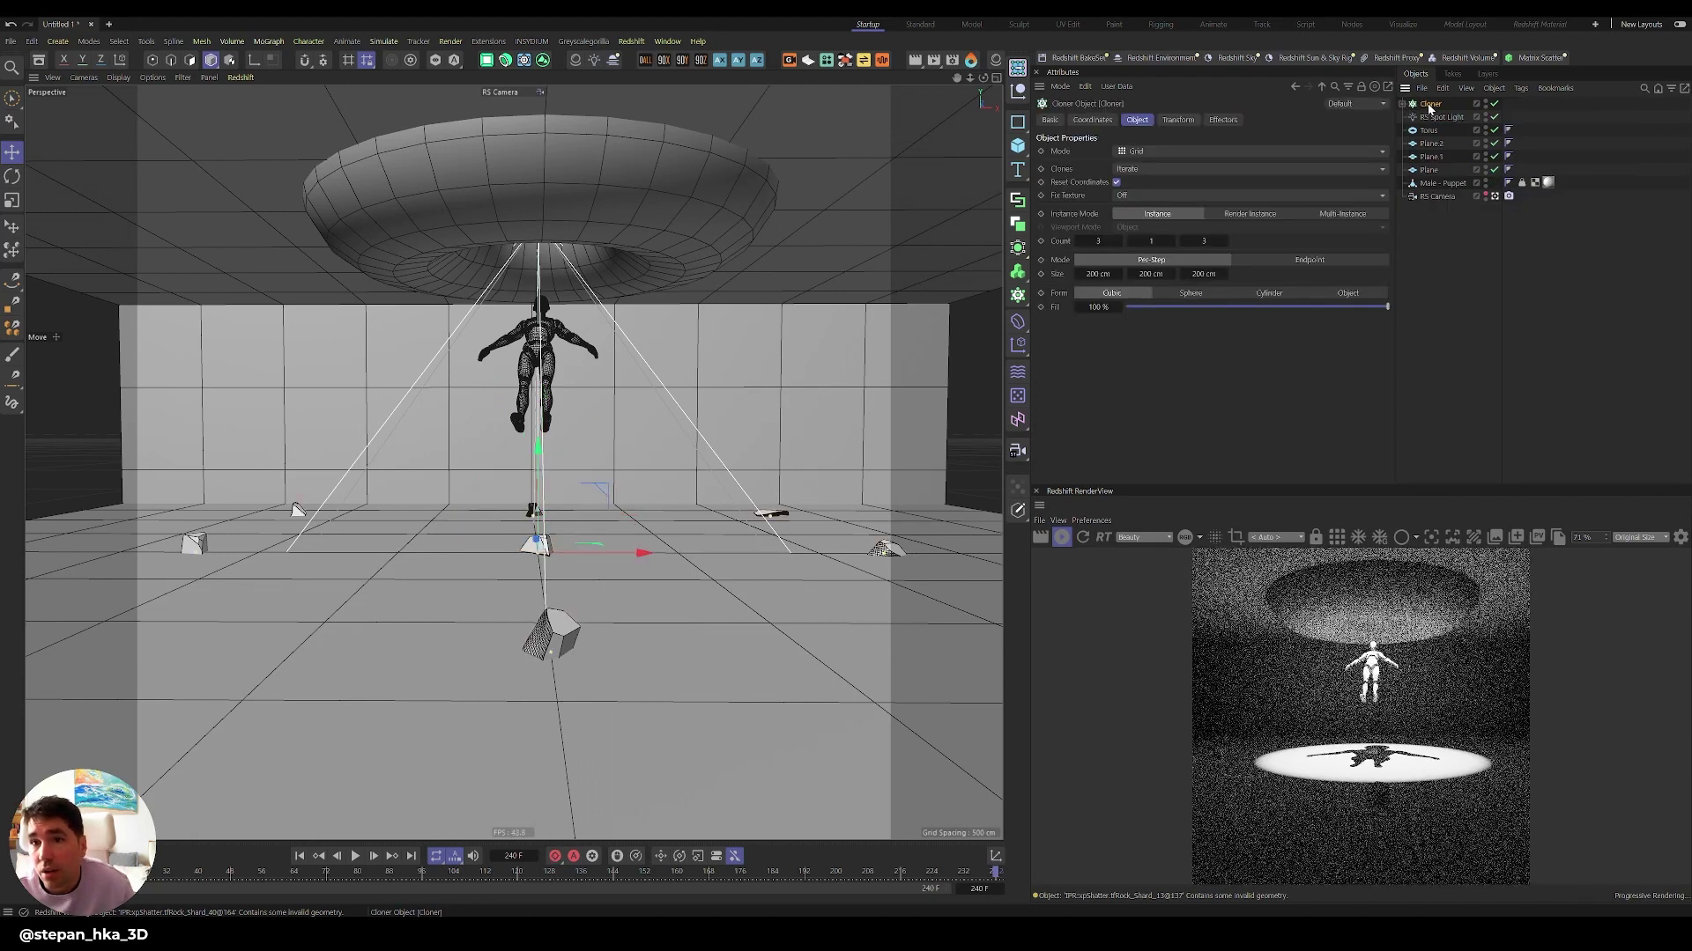
- Set the Cloner to Radial mode with a 155 cm radius and raise the ring to puppet height
left_click(1153, 152)
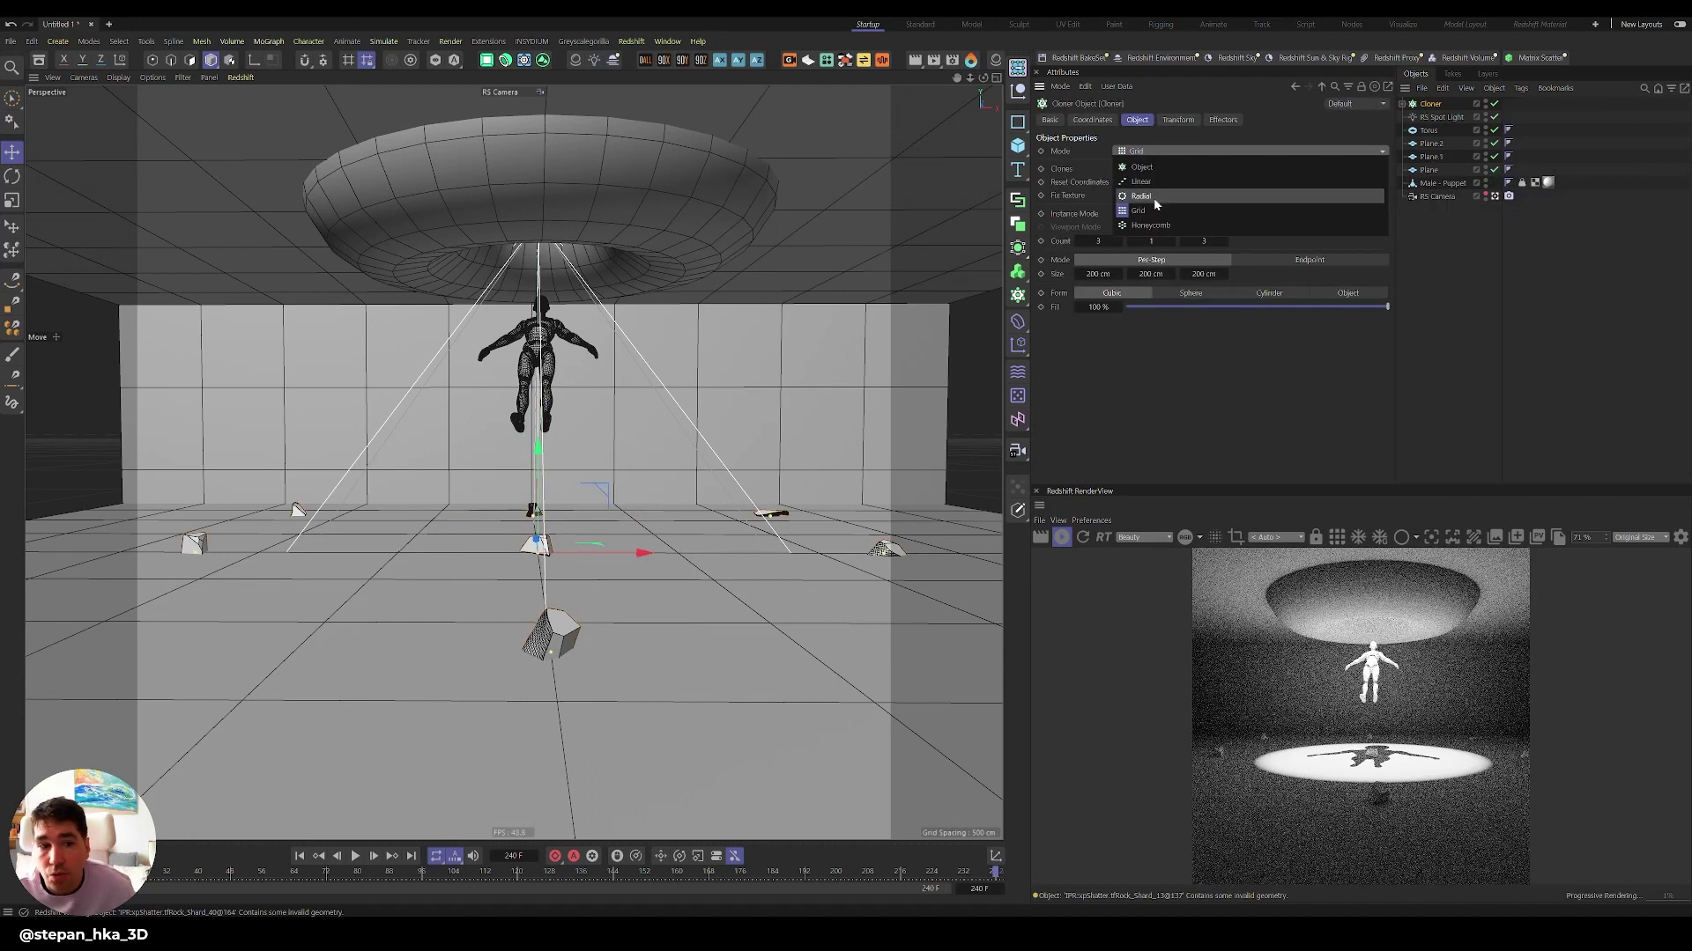
left_click(1155, 200)
left_click_drag(1171, 241, 1296, 255)
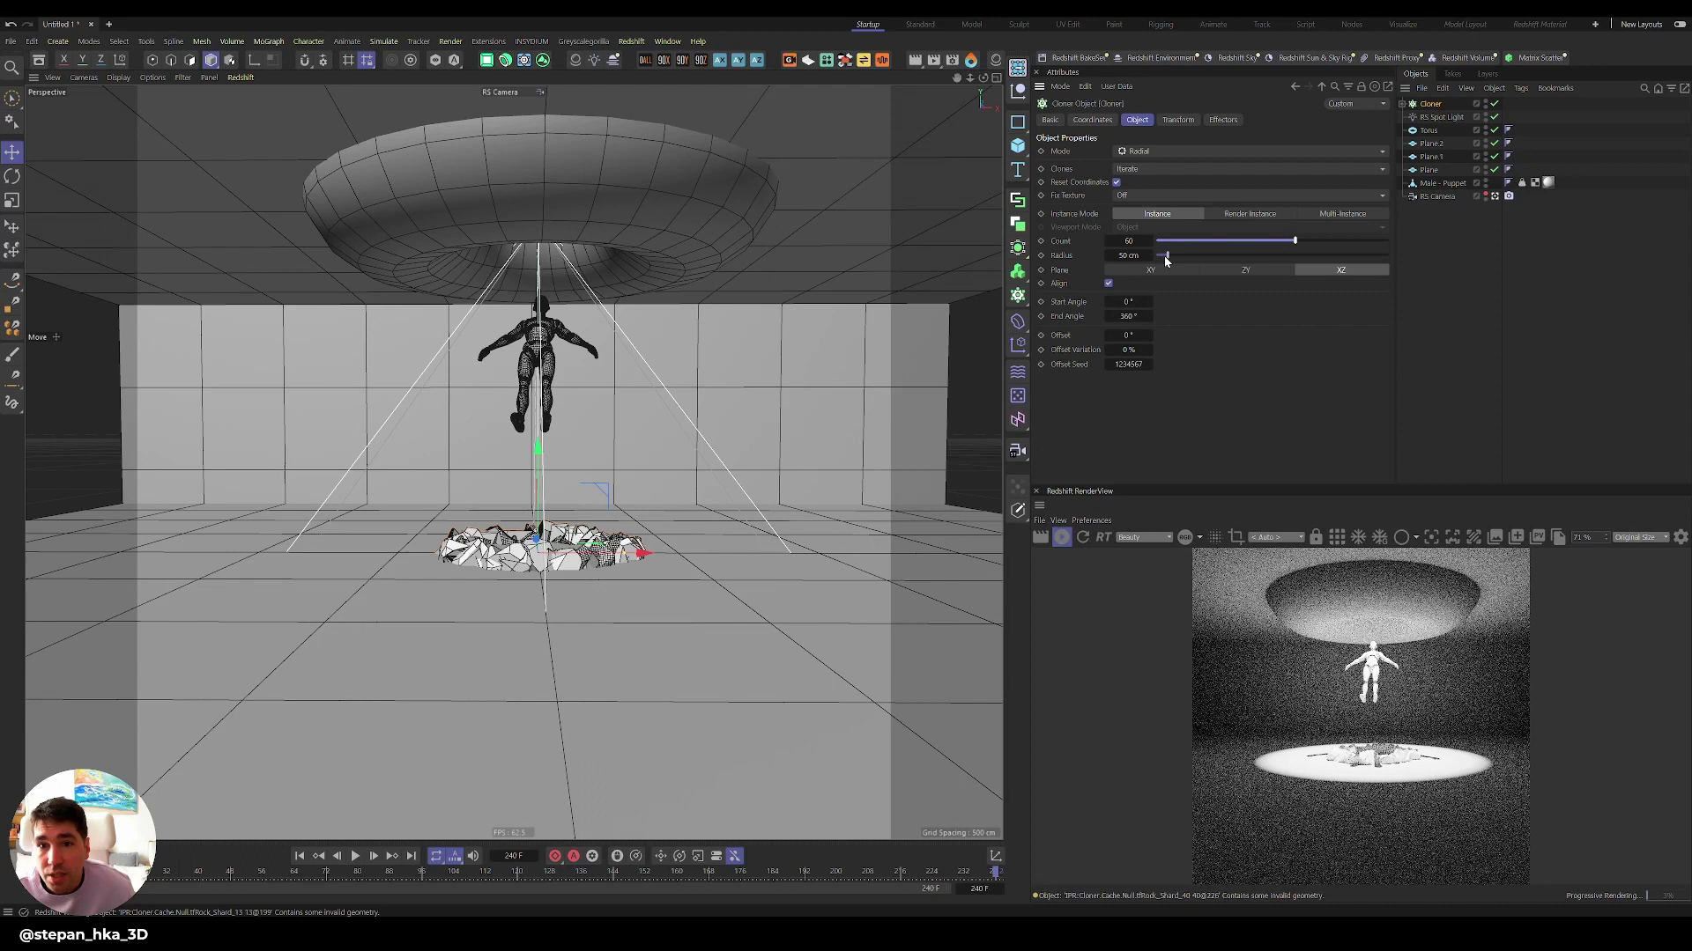
mouse_move(1165, 255)
left_mouse_down()
mouse_move(1242, 260)
mouse_move(1192, 262)
left_mouse_up()
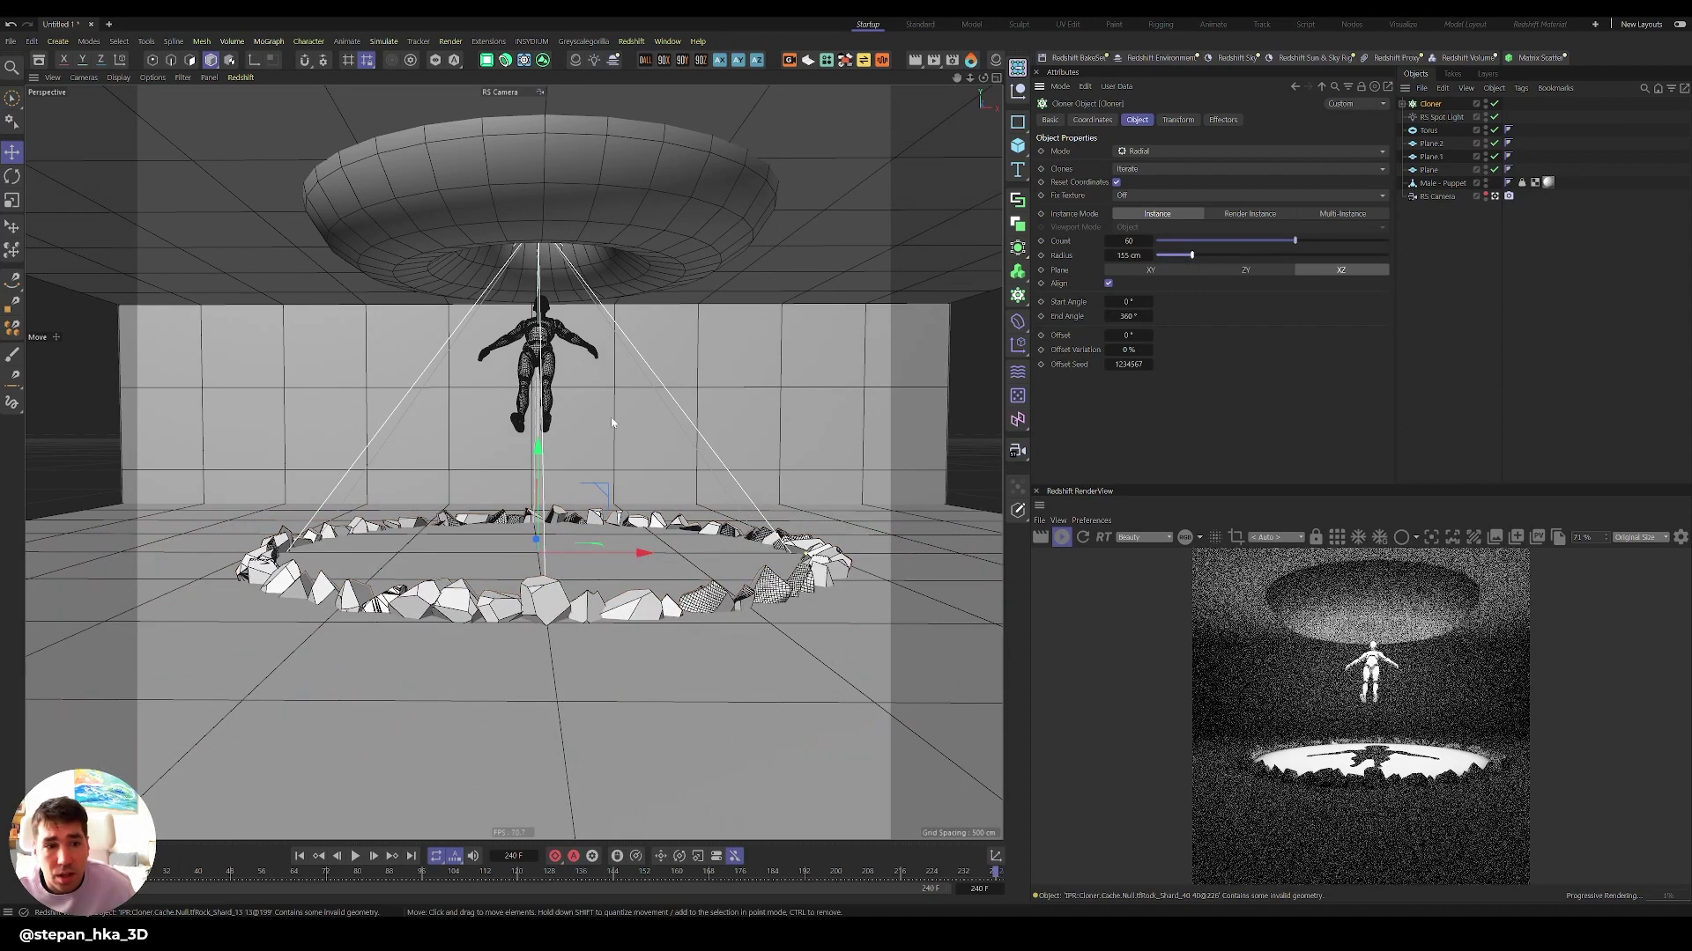
left_click_drag(537, 448, 539, 330)
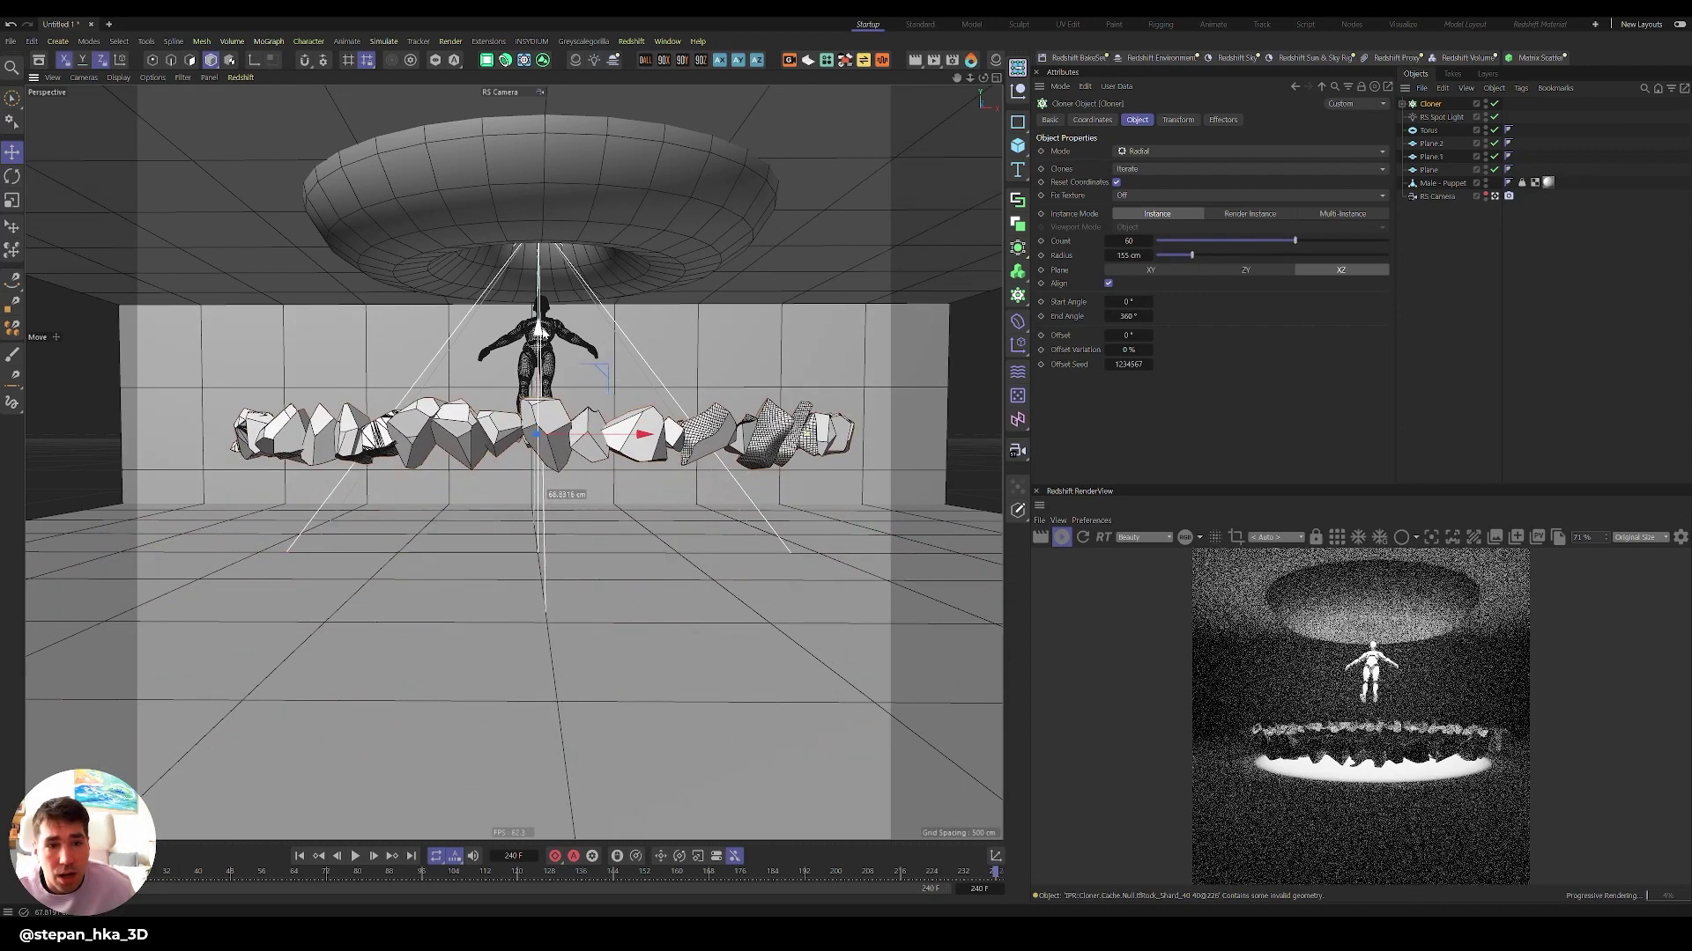
- Add a Random effector with stronger P.X/P.Y position and random rotation enabled on the shards
left_click(1020, 397)
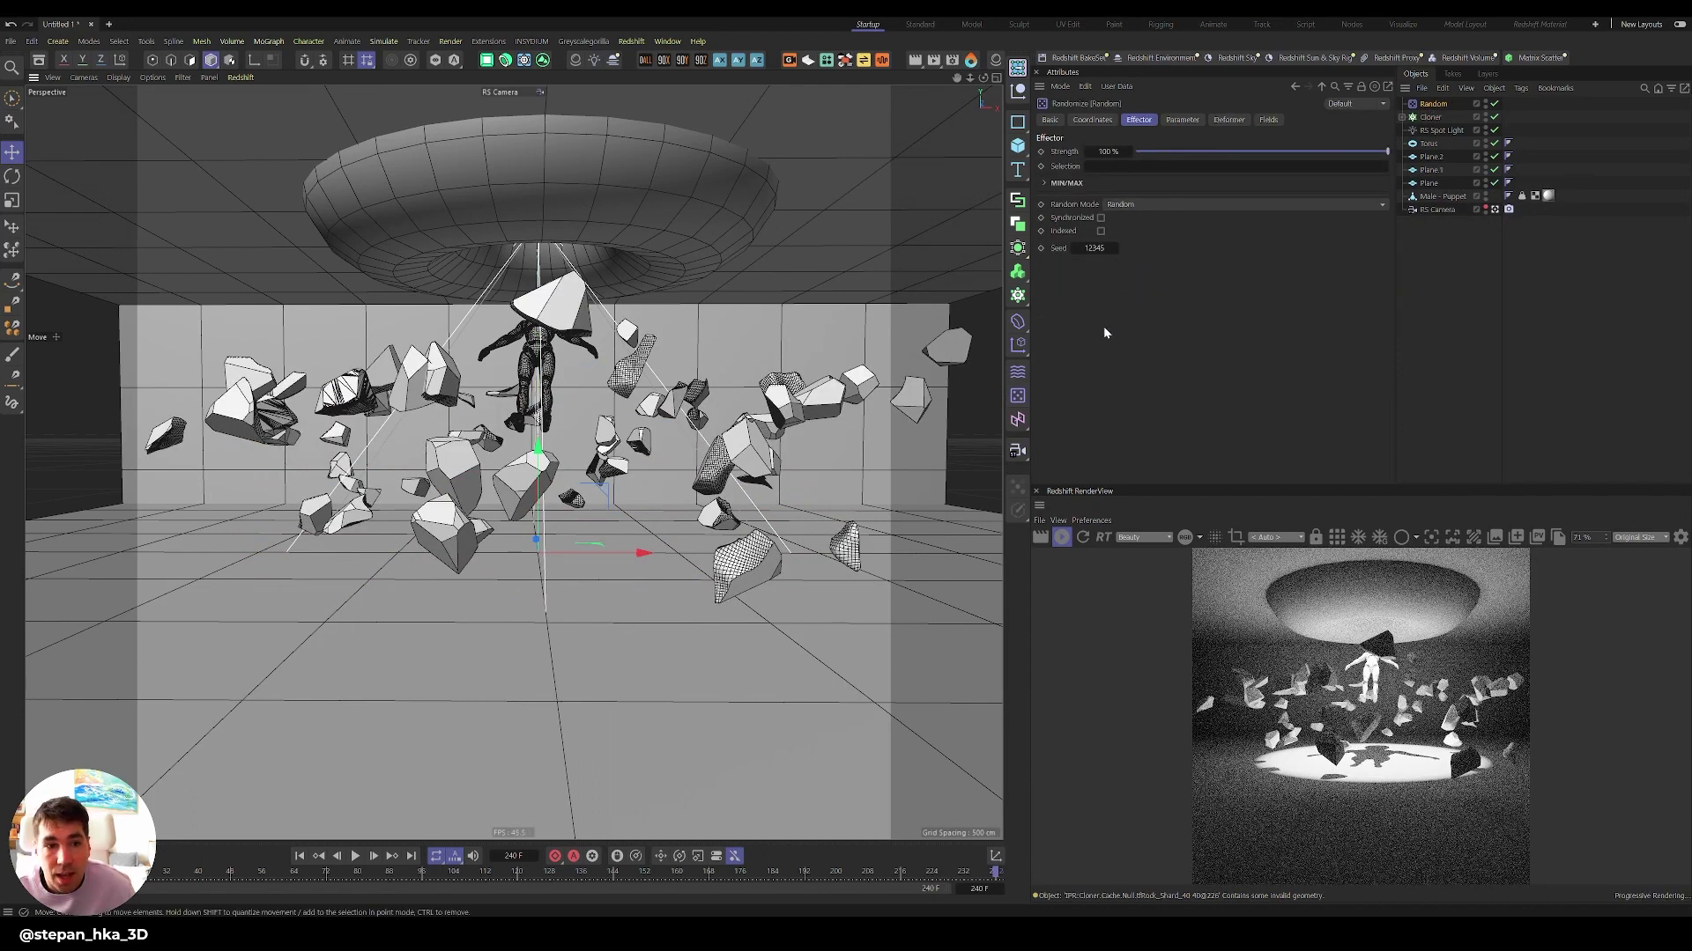
left_click(1184, 122)
mouse_move(1135, 206)
left_mouse_down()
mouse_move(1156, 205)
mouse_move(1145, 224)
mouse_move(1172, 238)
mouse_move(1214, 239)
mouse_move(1127, 242)
mouse_move(1131, 210)
mouse_move(1128, 225)
left_mouse_up()
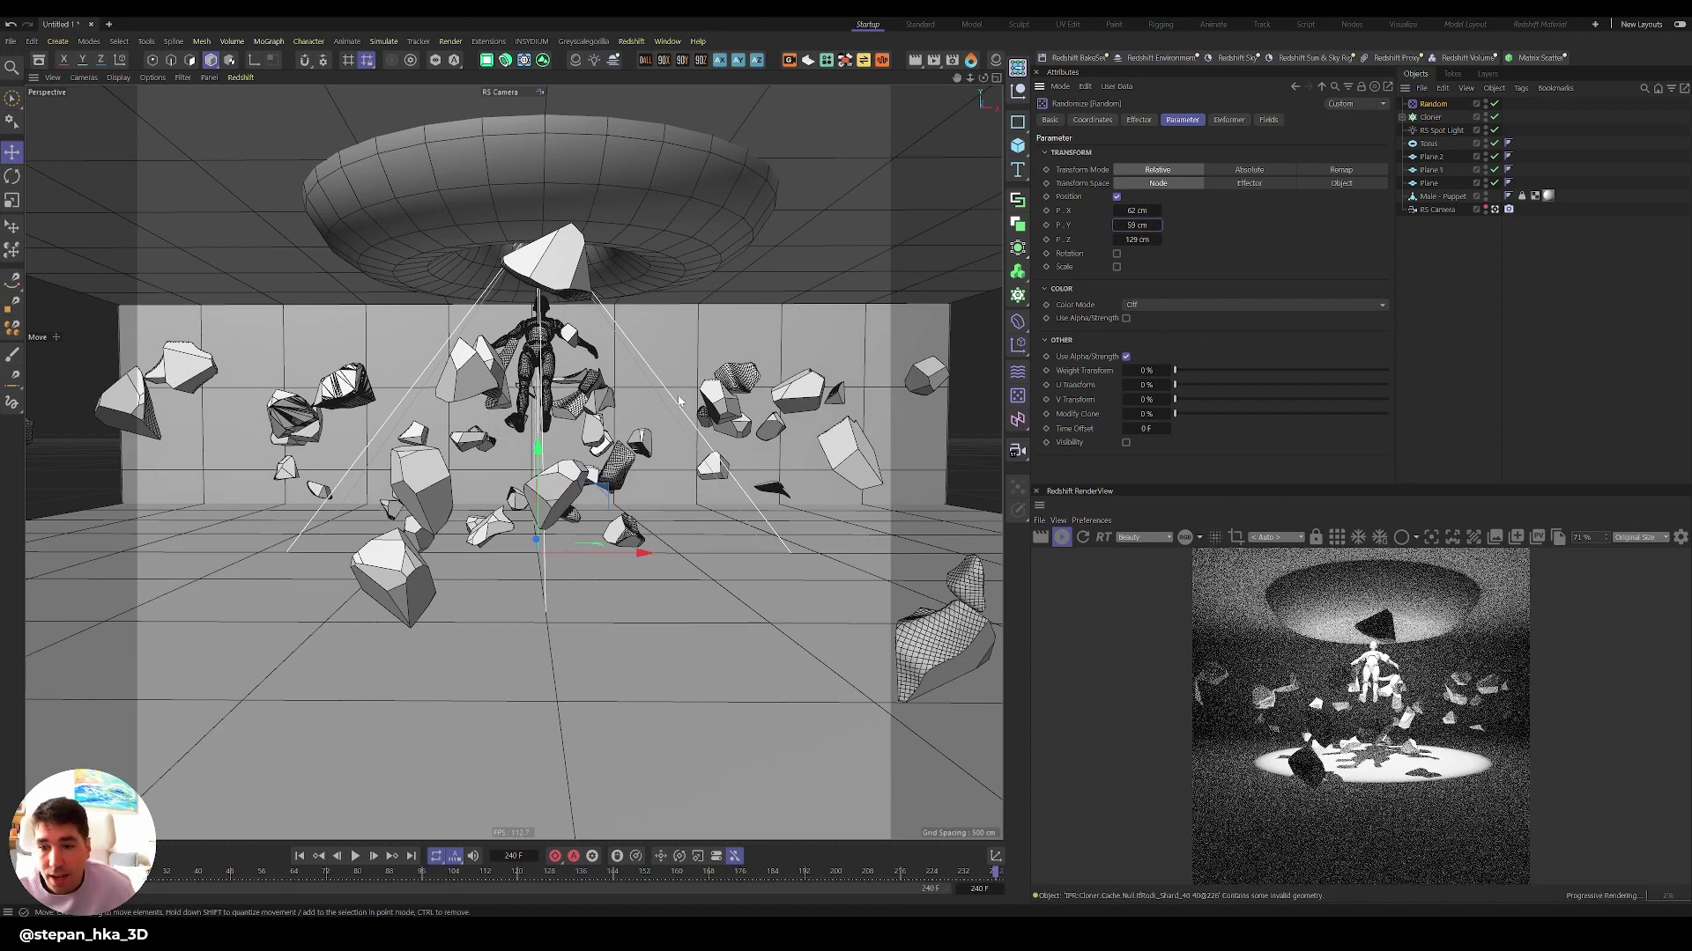
left_click(1116, 254)
mouse_move(1137, 282)
left_mouse_down()
mouse_move(1154, 267)
mouse_move(1142, 296)
mouse_move(1156, 296)
left_mouse_up()
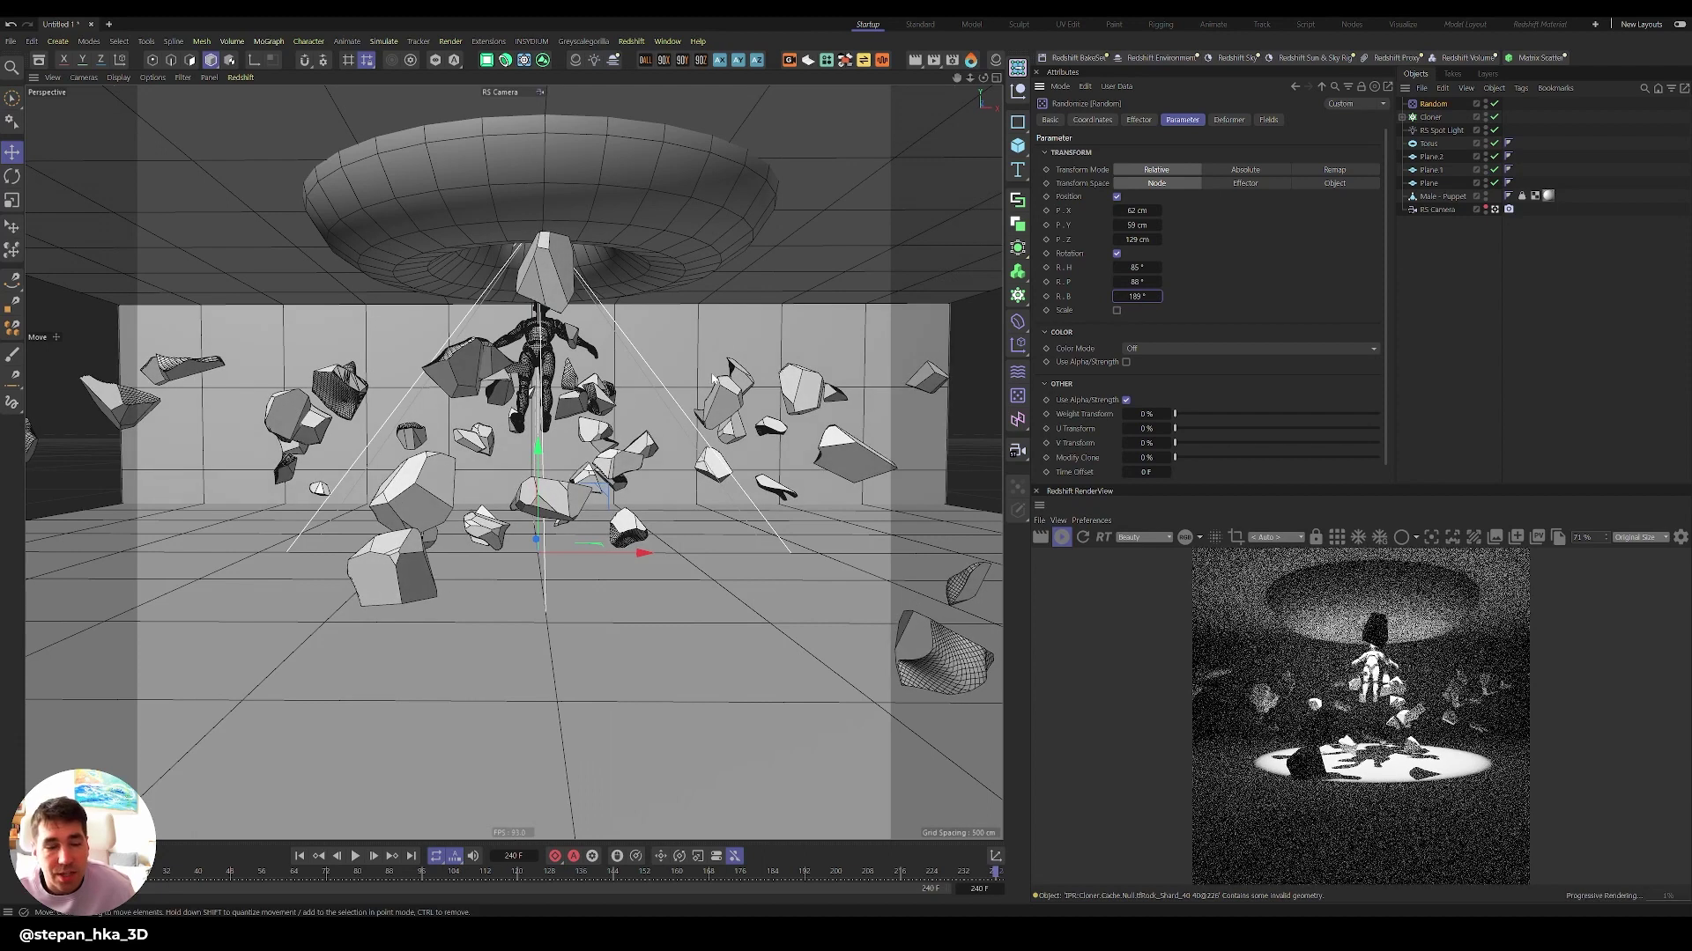
- Widen the Cloner's radial radius to 263 cm, then select the RS Spot Light
left_click(1430, 116)
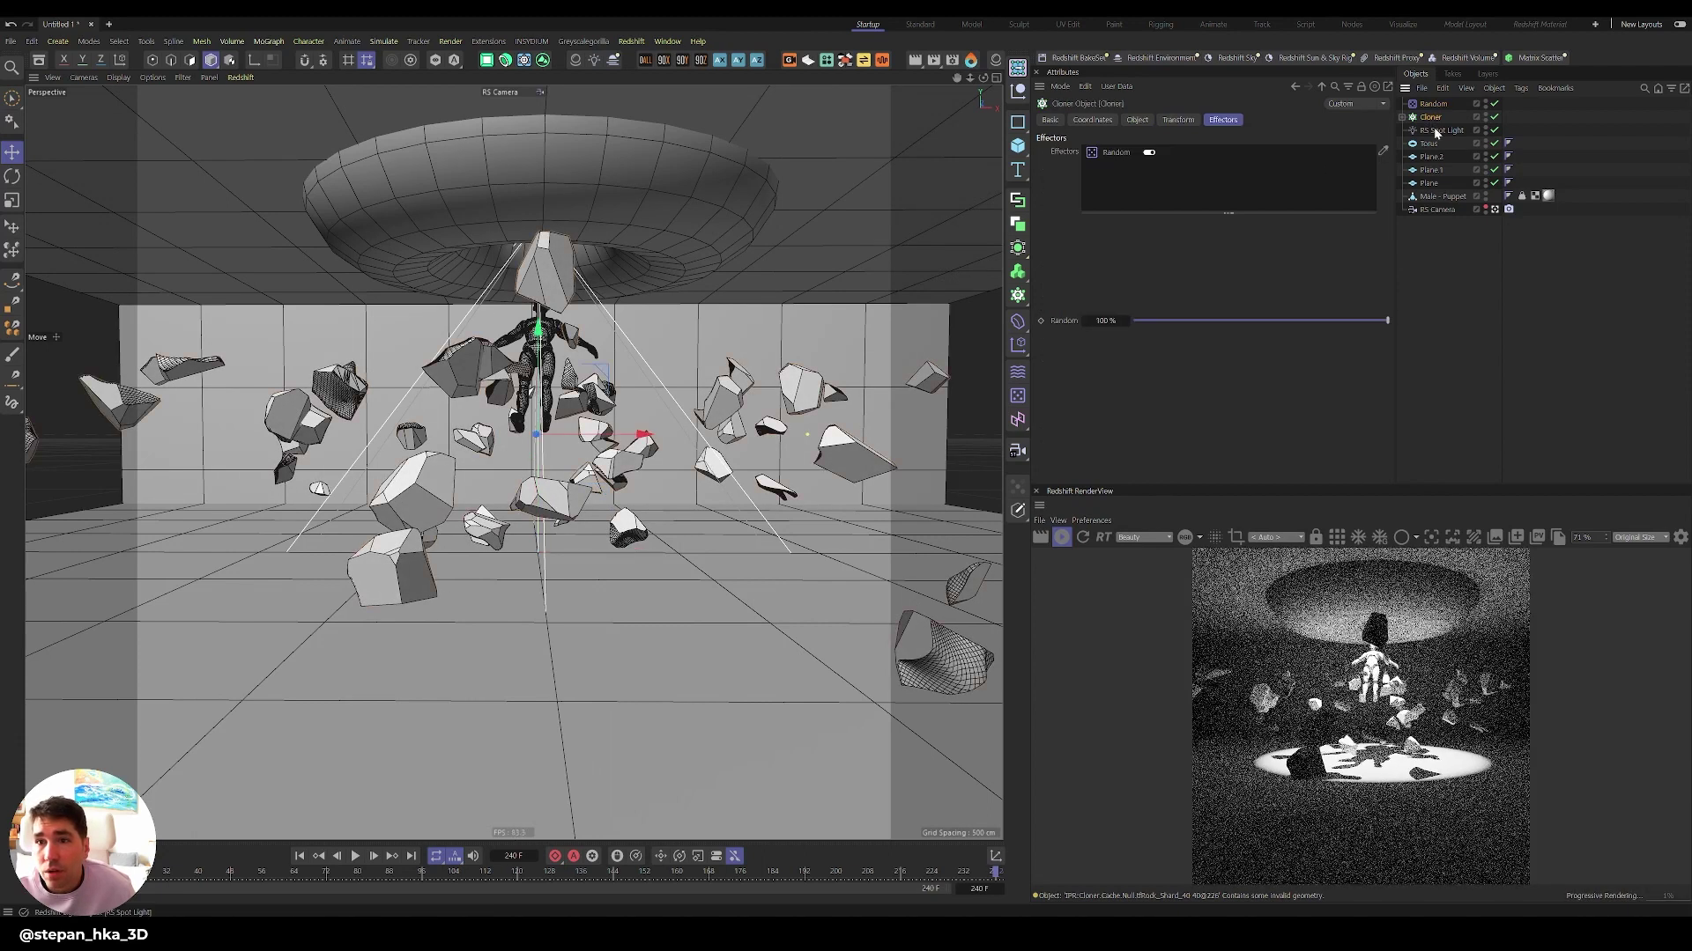
left_click(1134, 120)
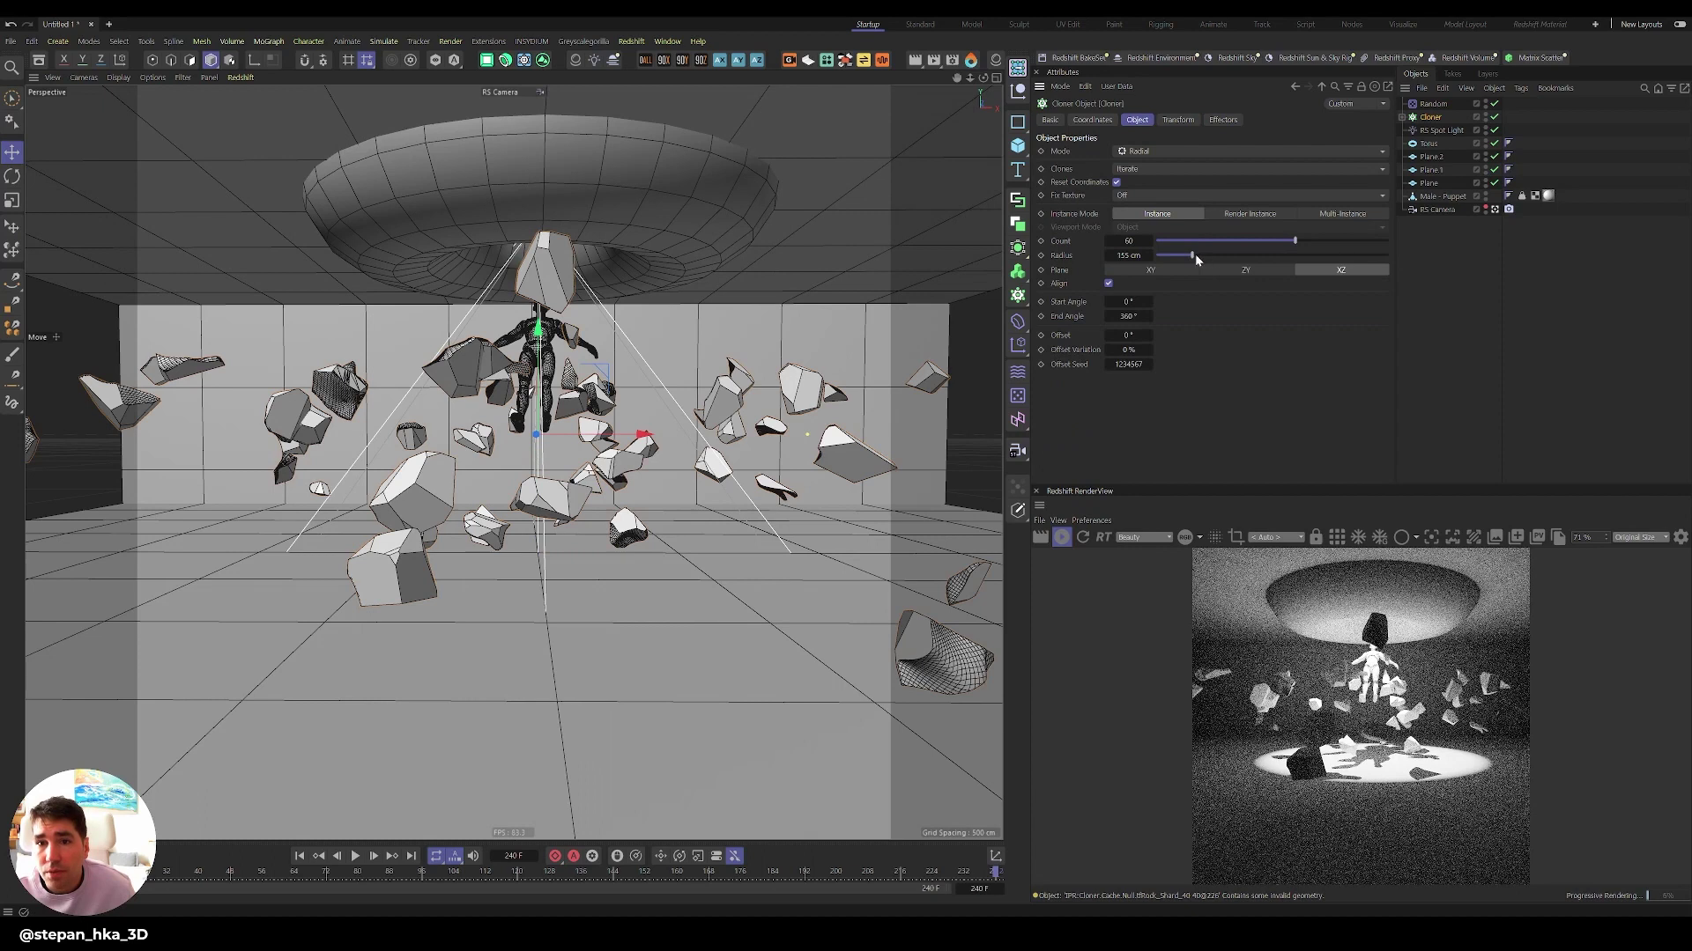
left_click_drag(1195, 255, 1220, 254)
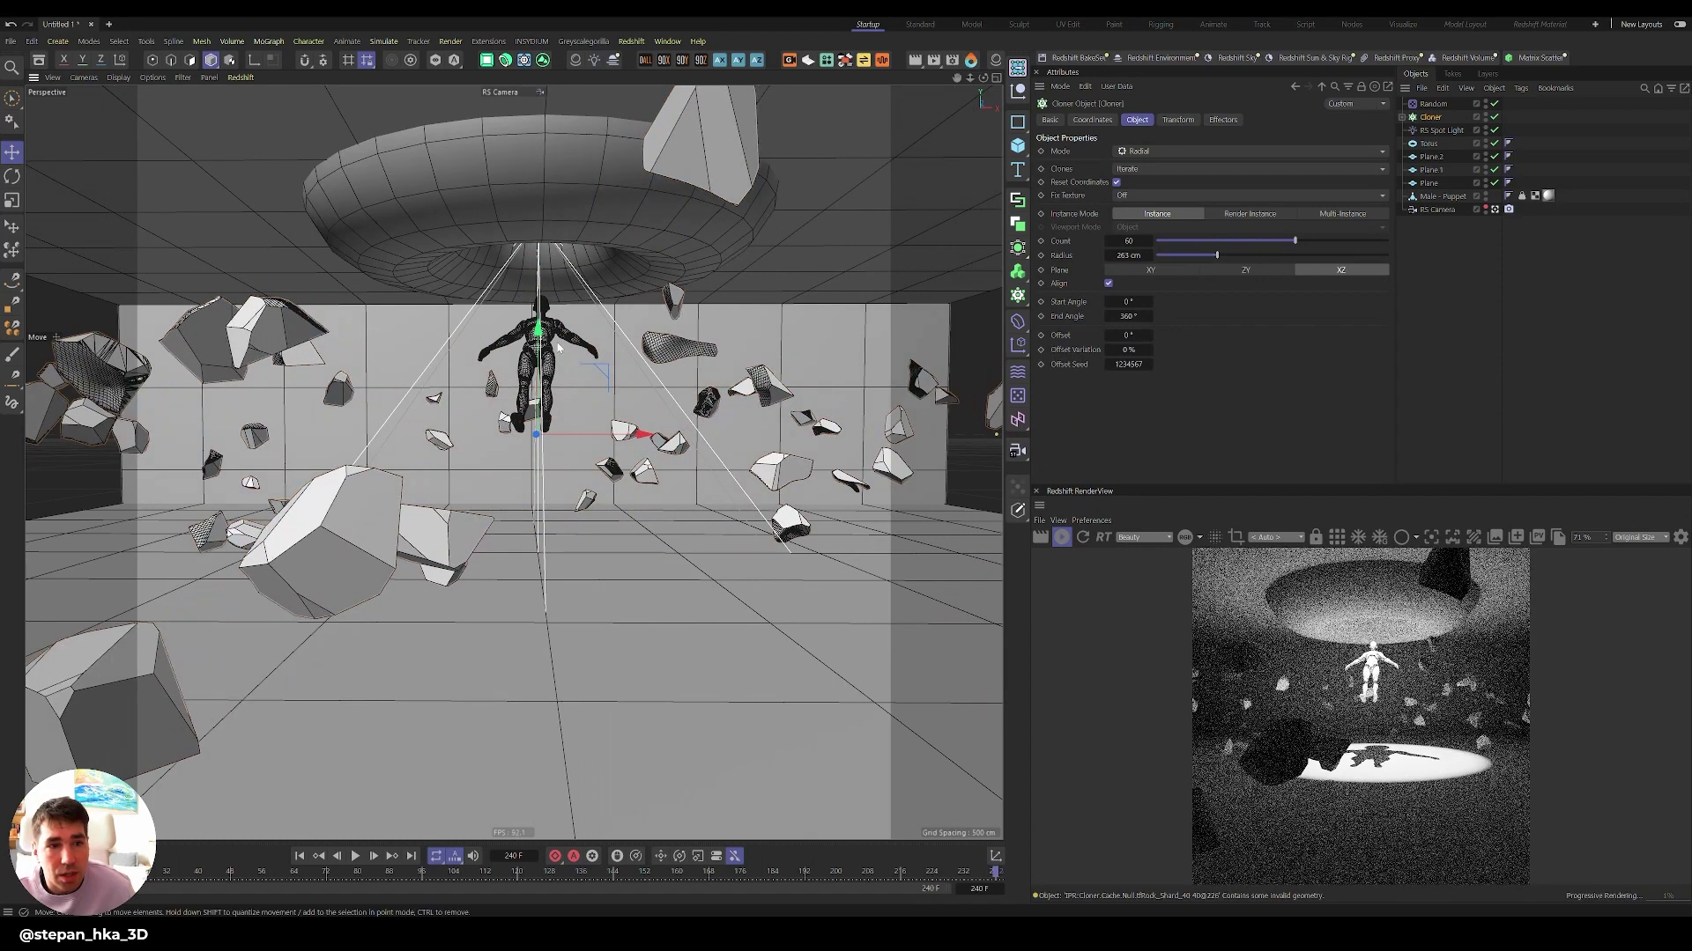
left_click(541, 310)
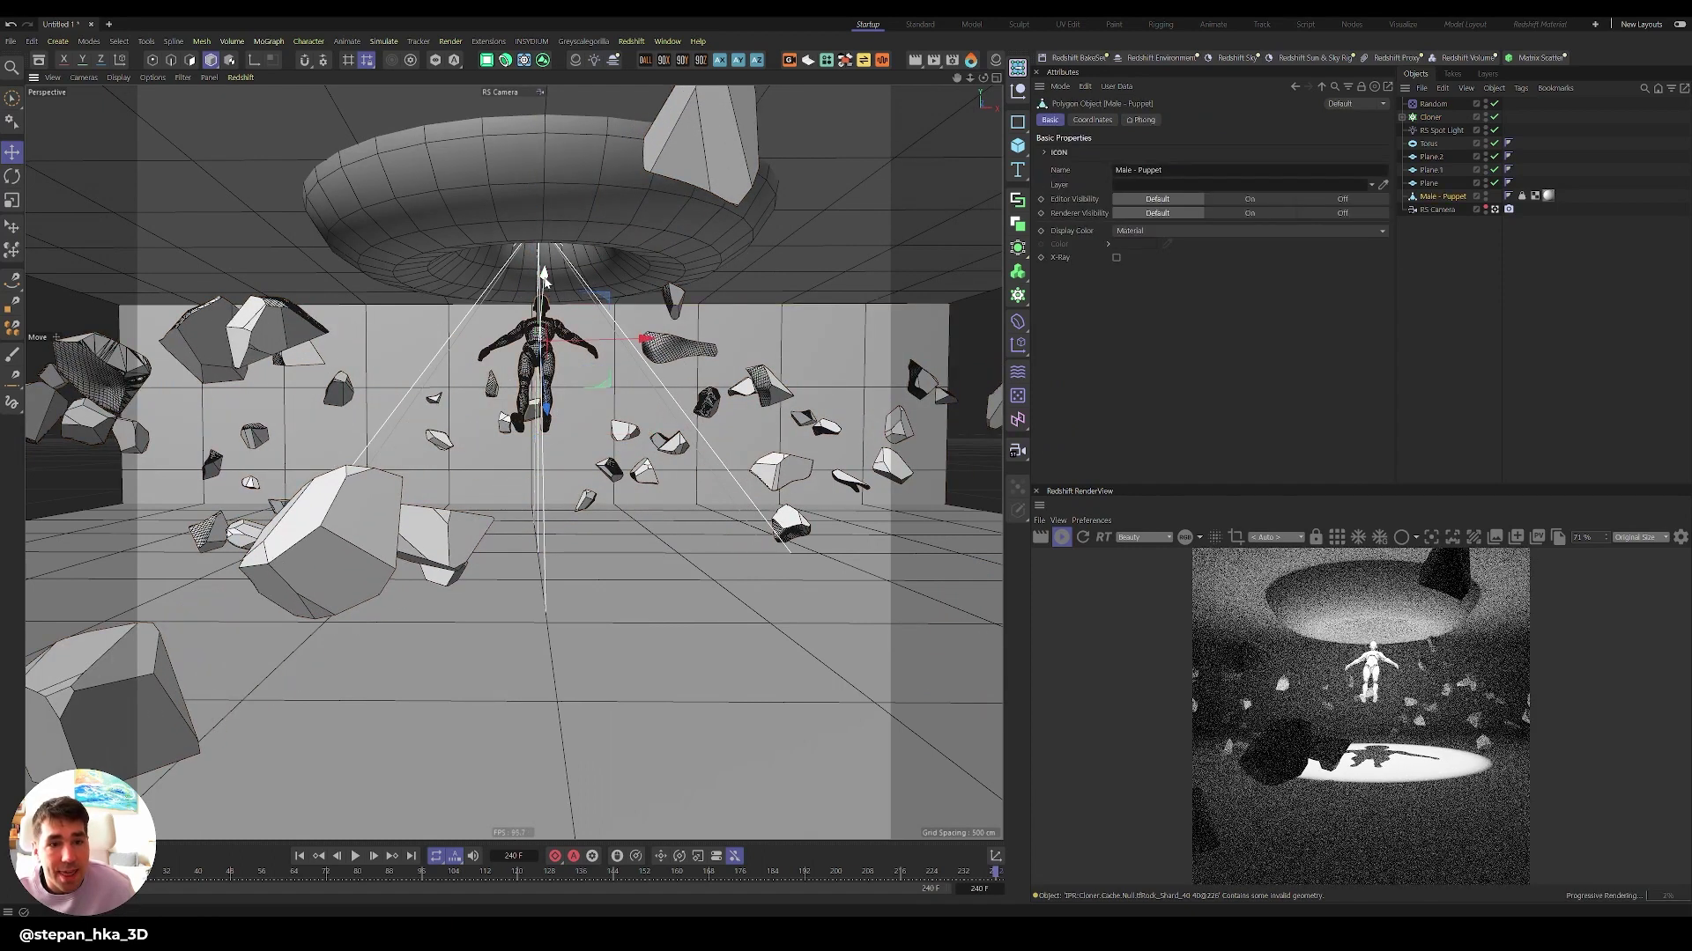
left_click(1439, 128)
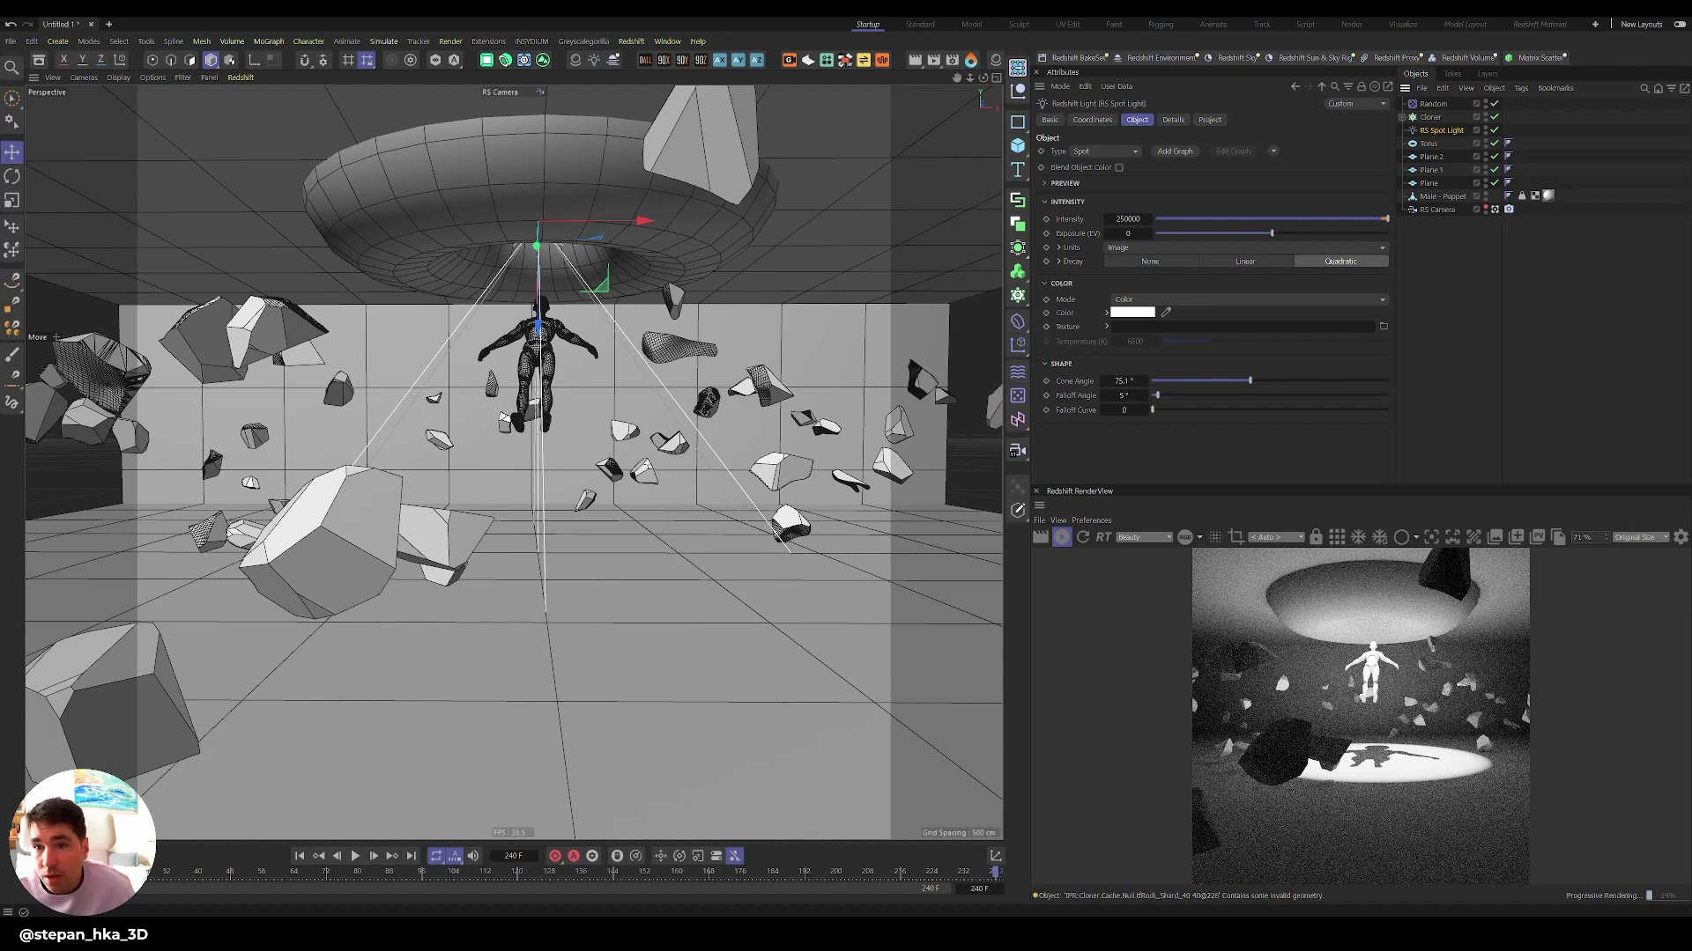
- Load fractal-noise-small-bumps_00000.jpg from the Fractal Noise with Chroma folder as the spotlight's texture
left_click(1383, 327)
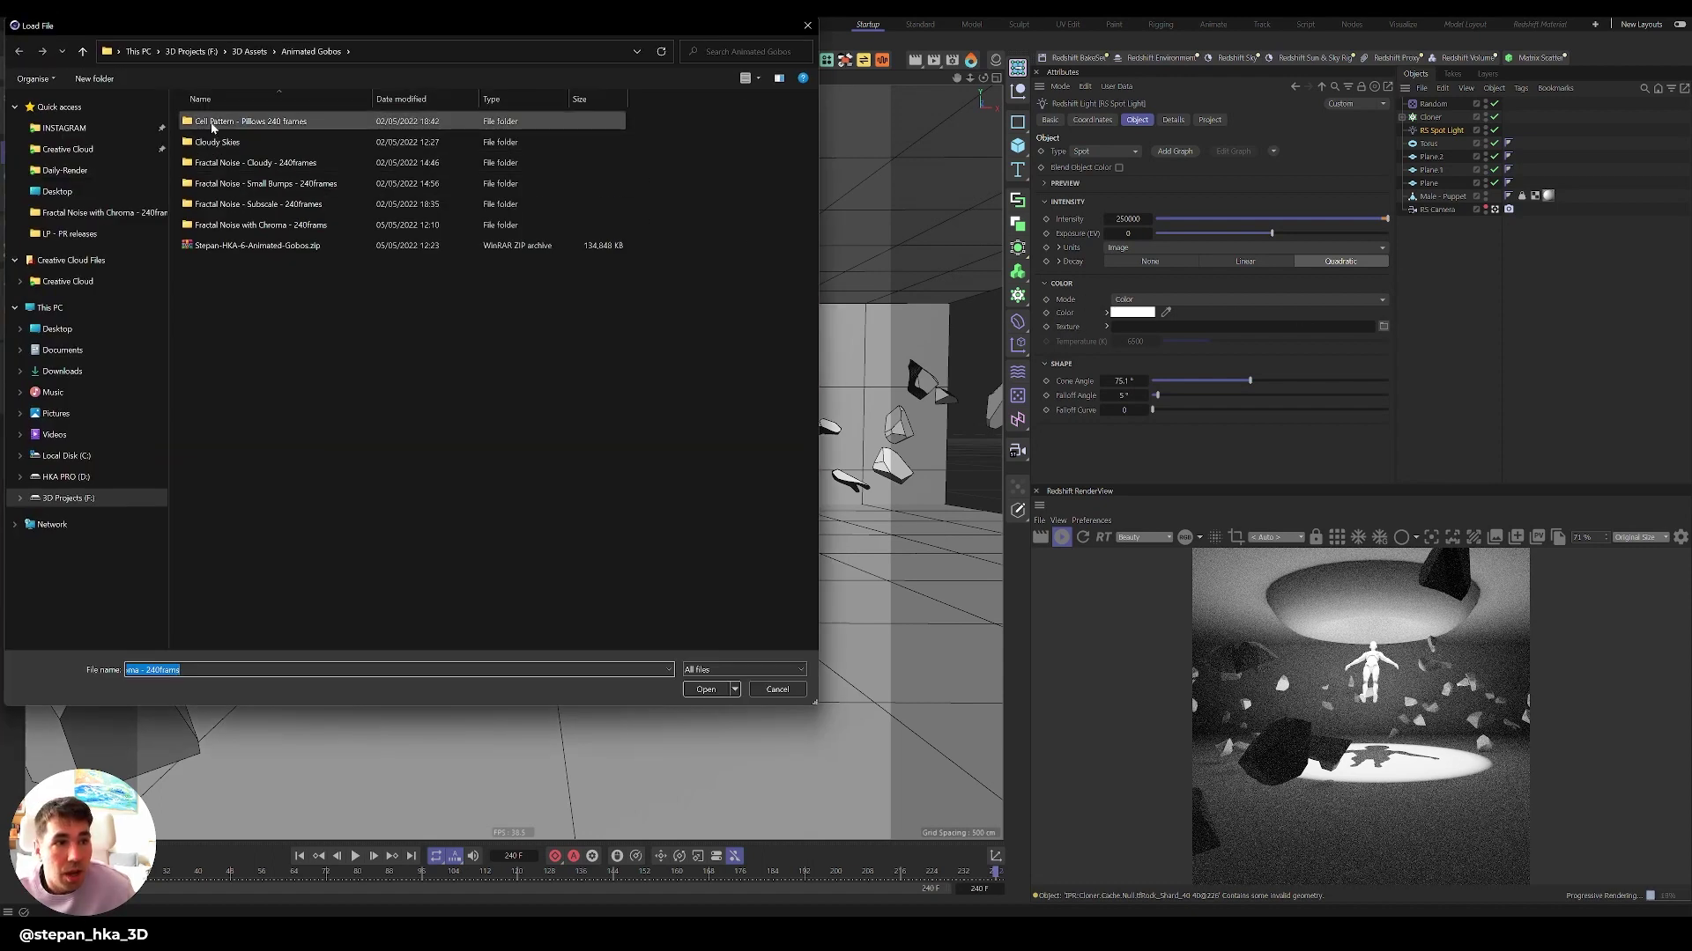
double_click(246, 226)
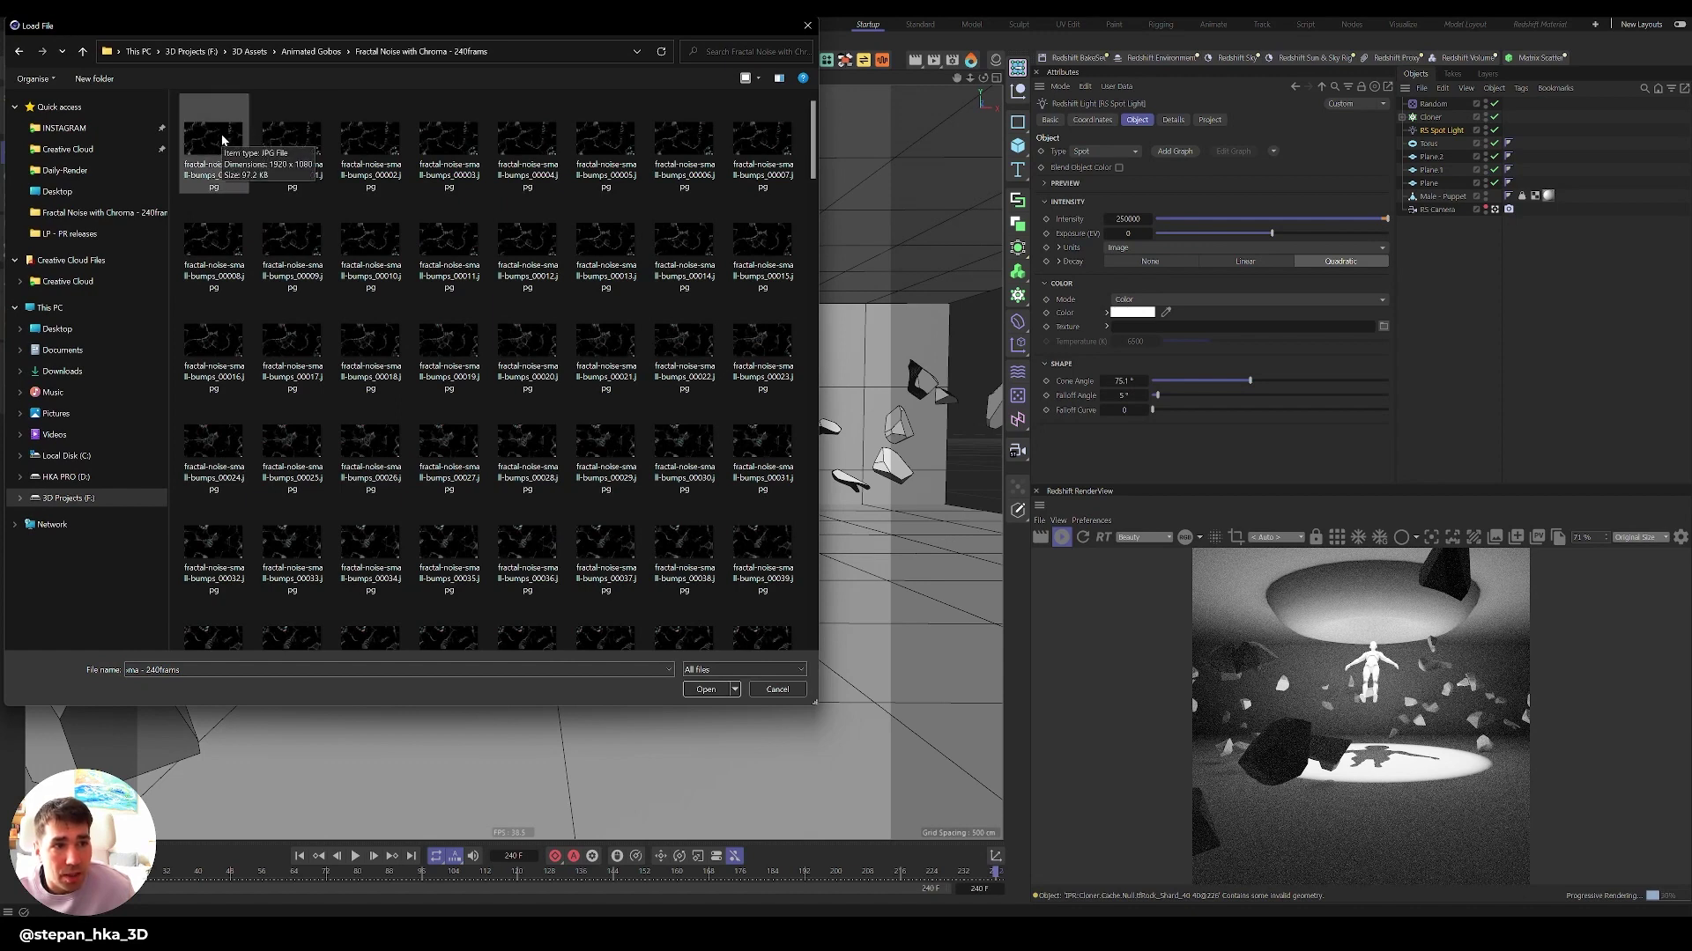
left_click(223, 140)
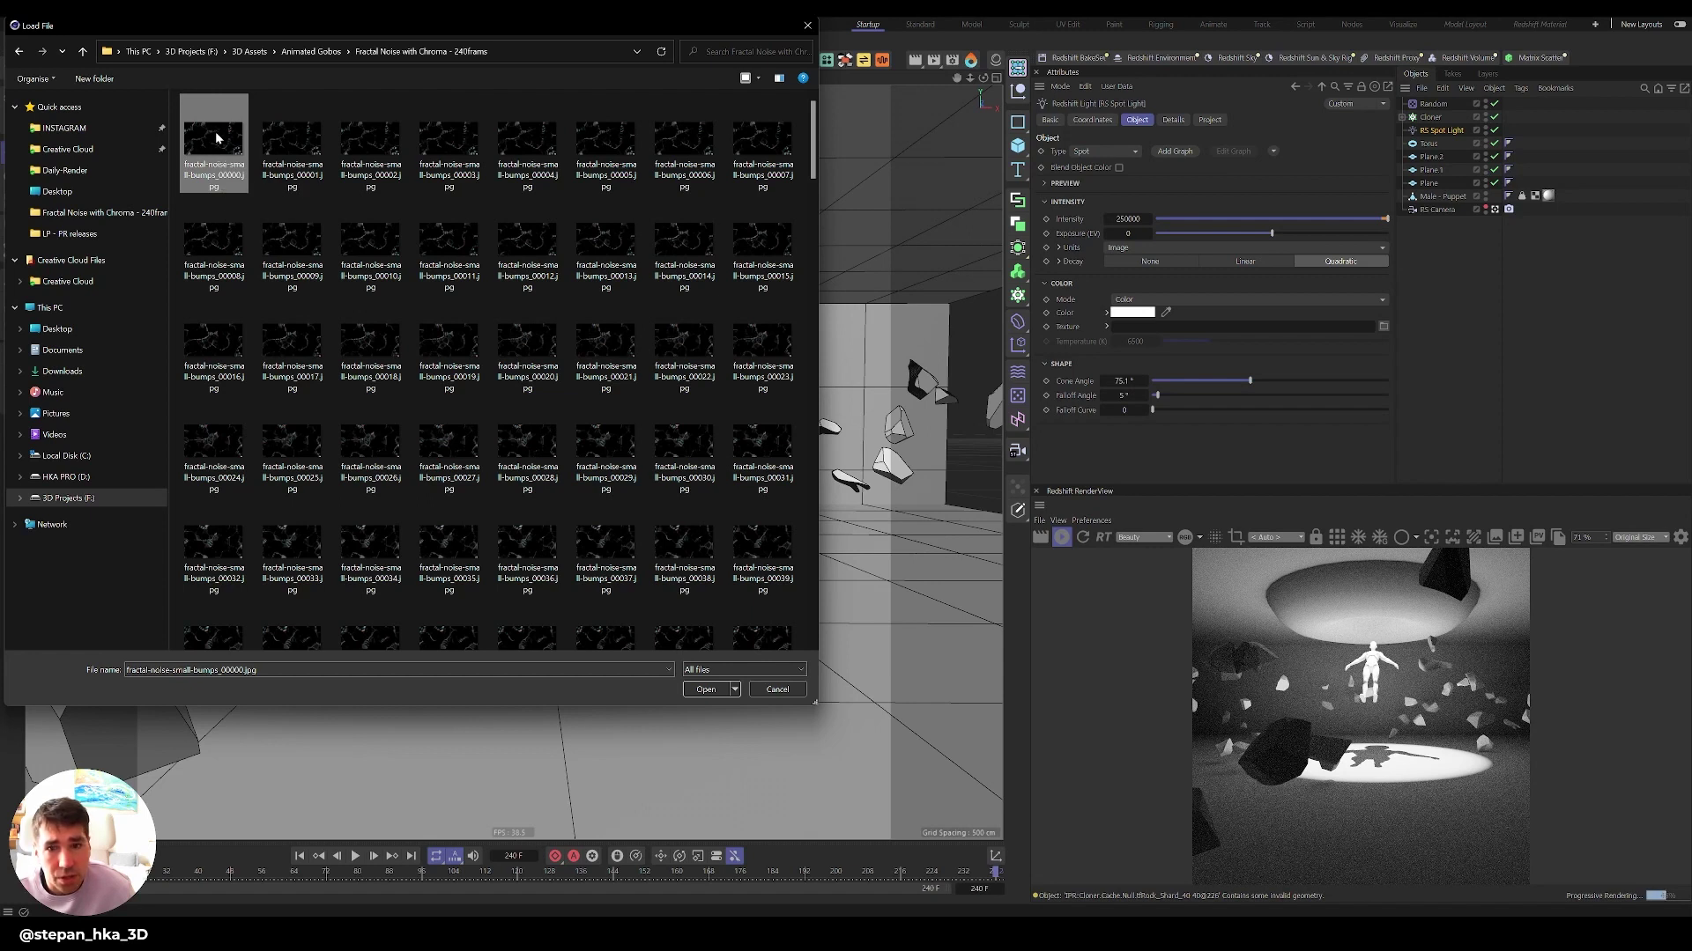
double_click(216, 138)
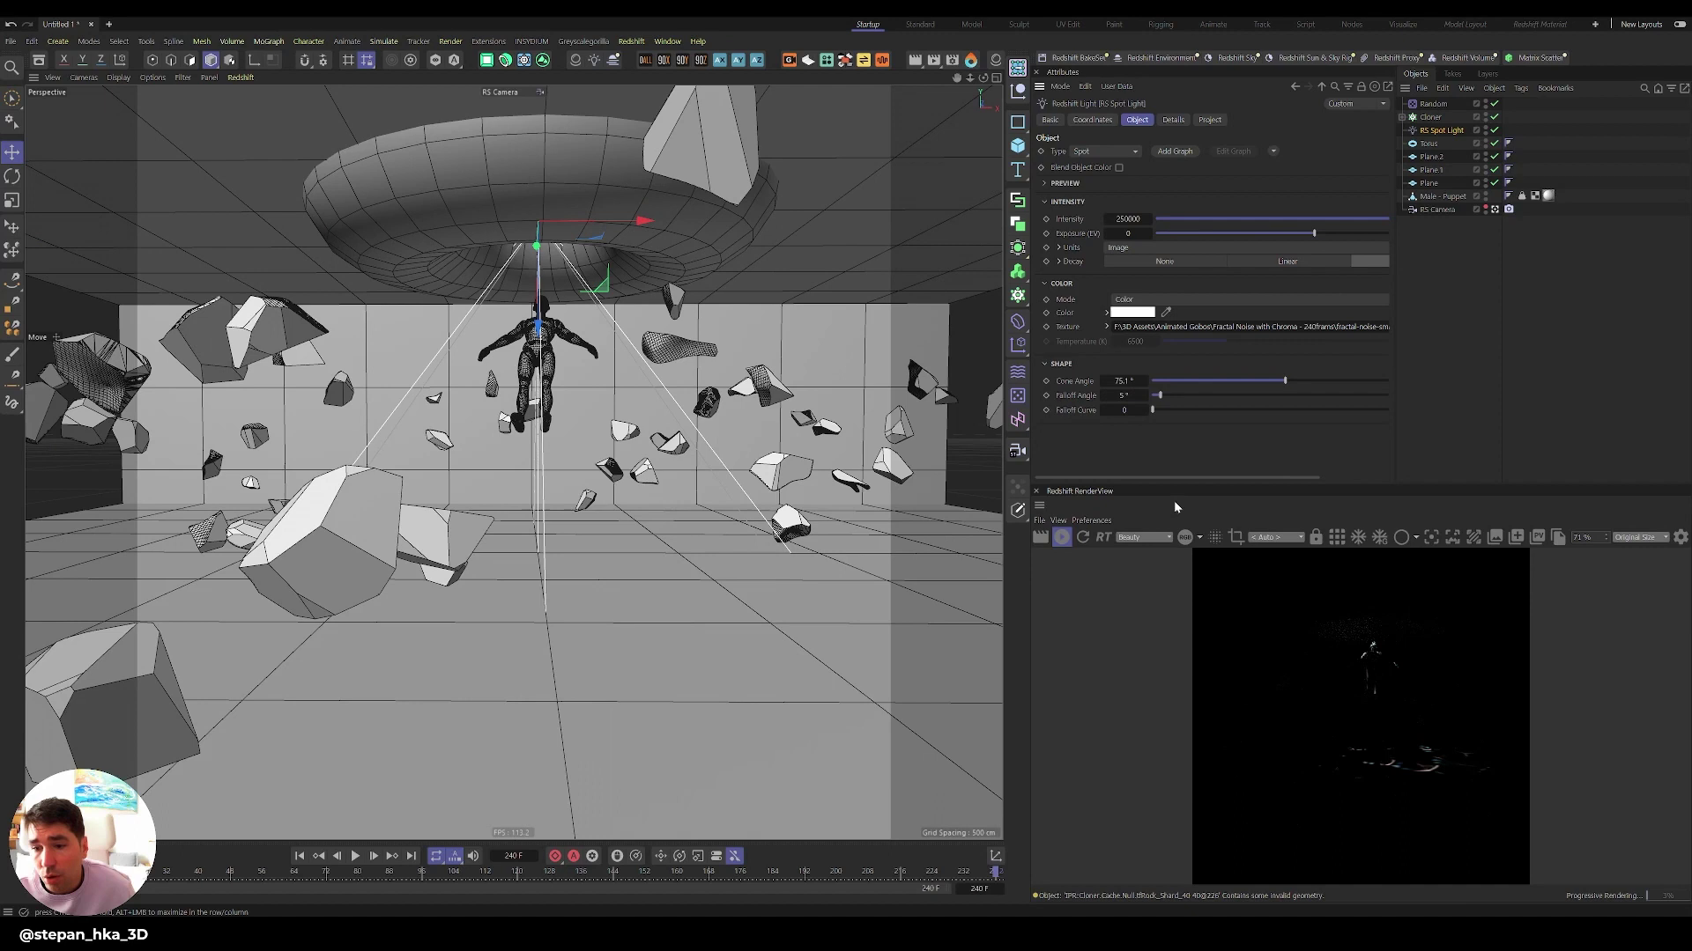
- Raise the spotlight exposure to about 5.3–5.5 EV and widen its cone from 75.1° to about 113°
left_click_drag(1313, 233, 1376, 234)
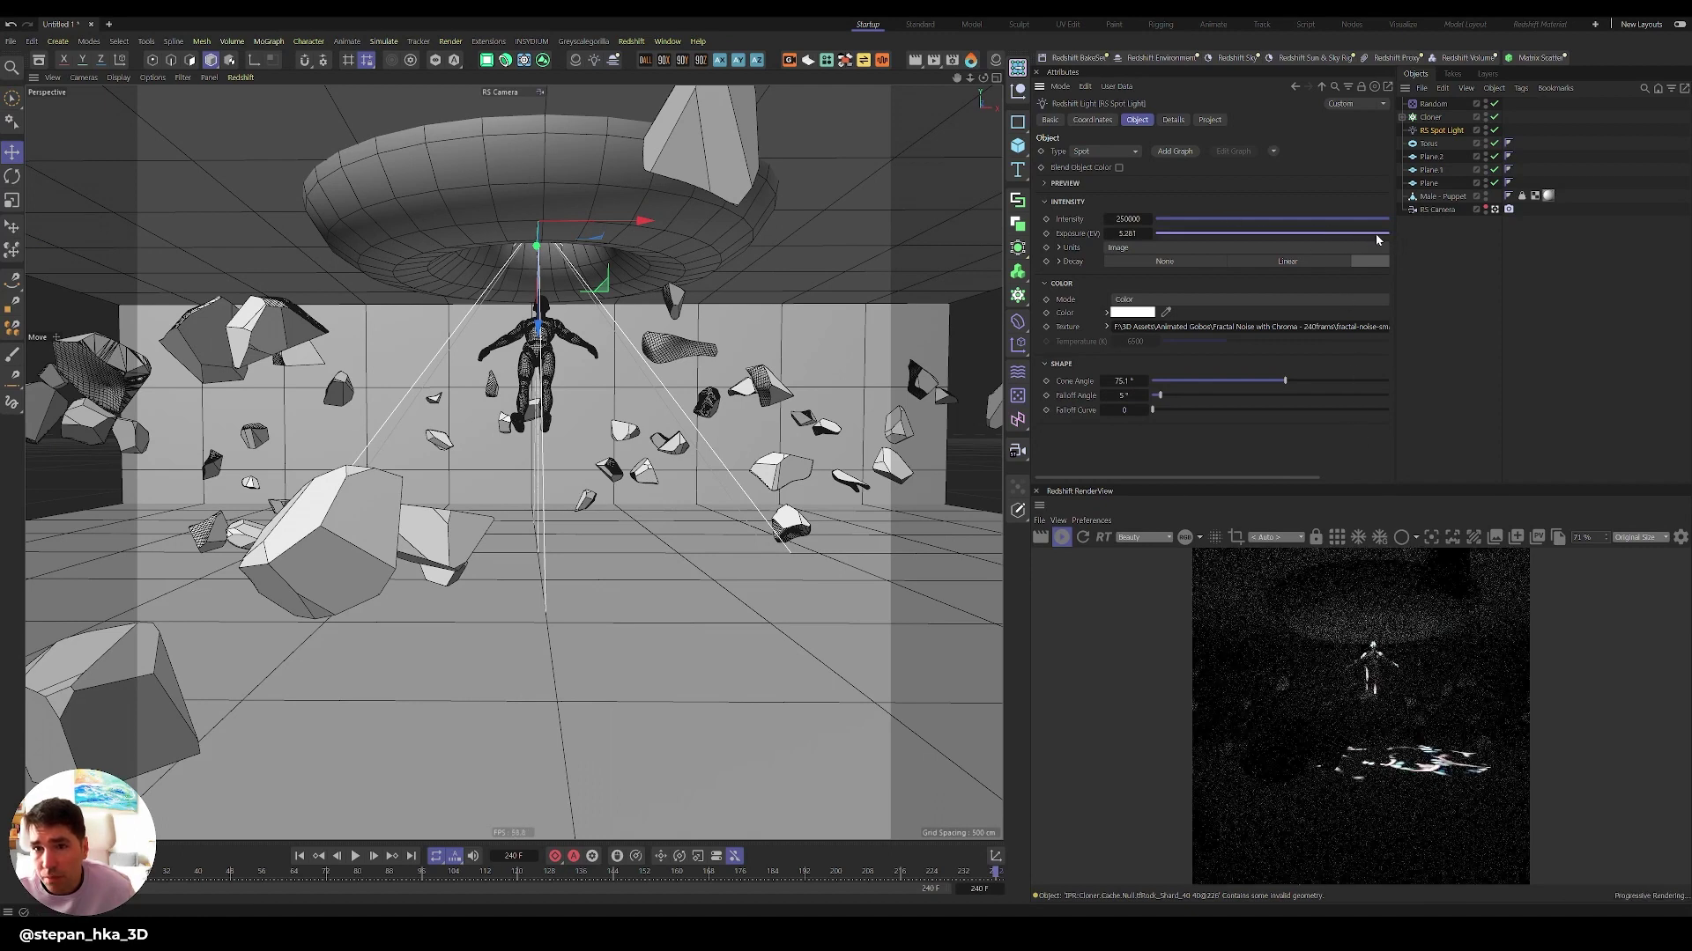
left_click_drag(1119, 234, 1124, 234)
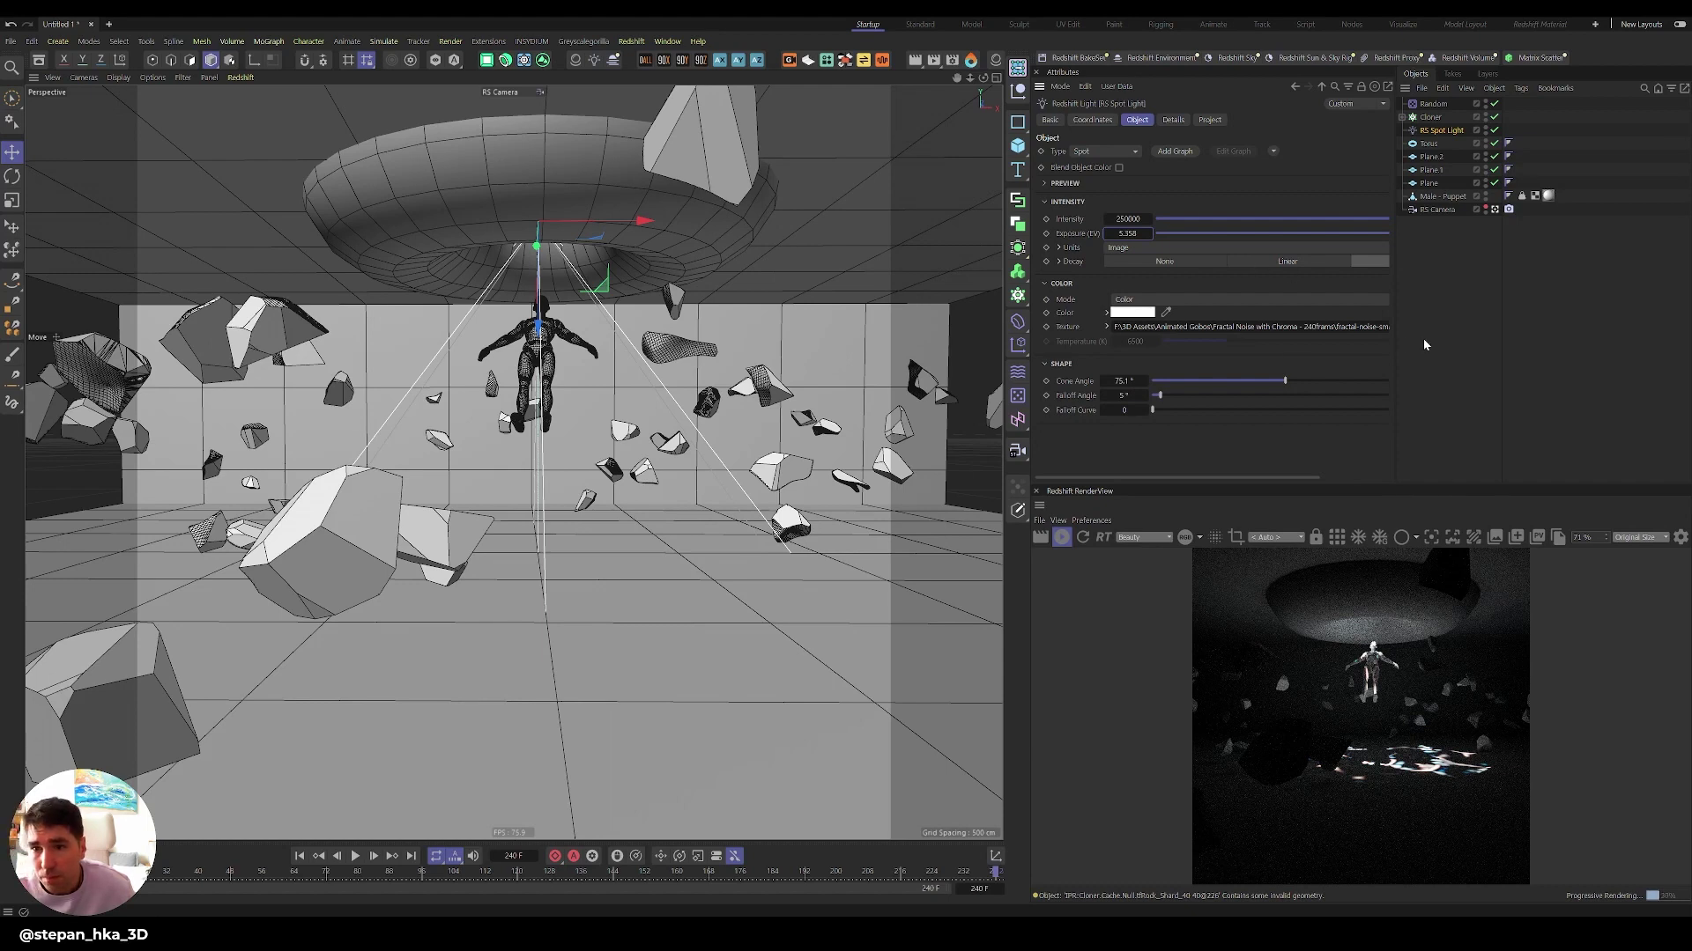
left_click_drag(1395, 336, 1454, 337)
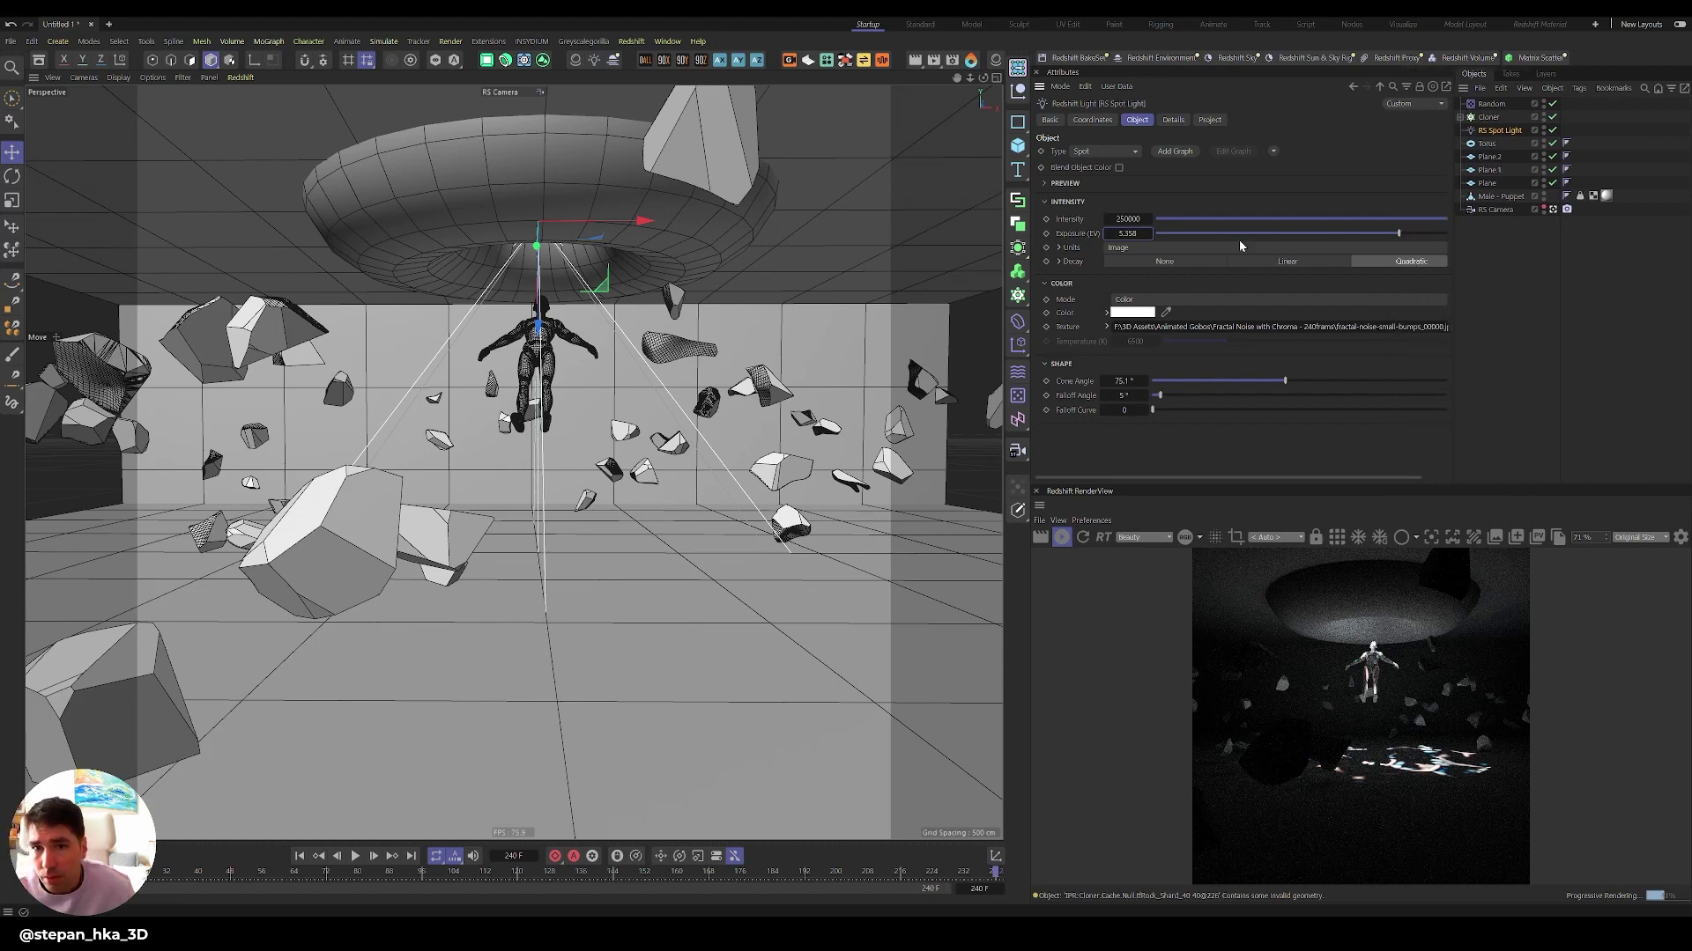
left_click_drag(1148, 233, 1172, 234)
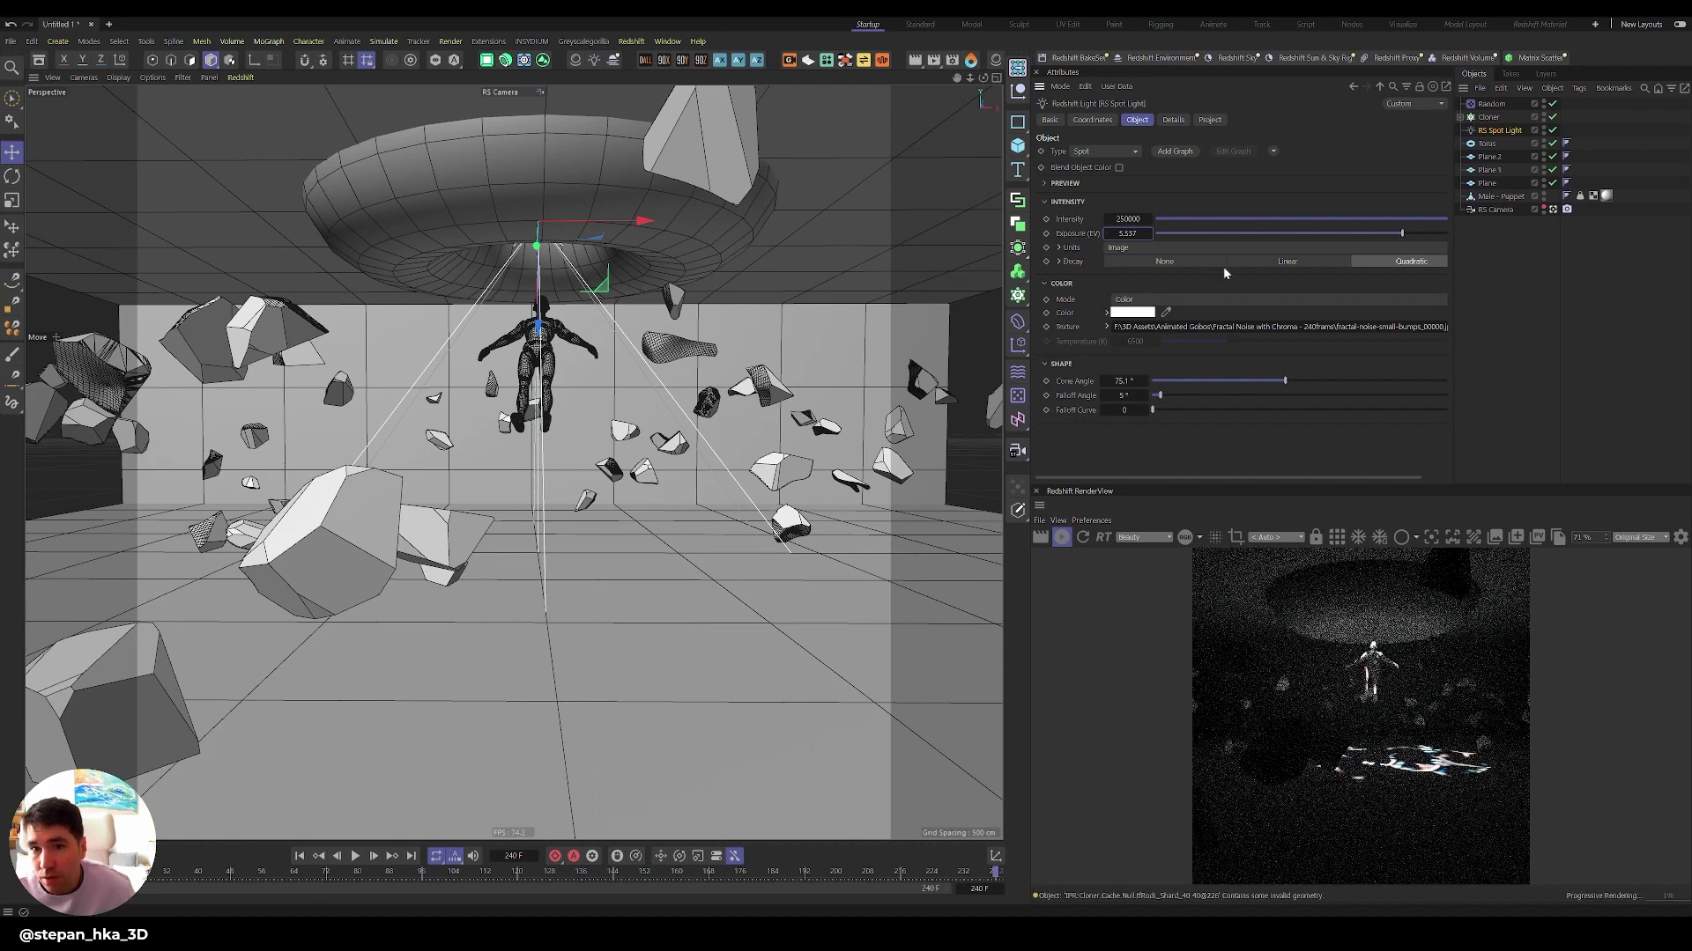
left_click_drag(1286, 382, 1353, 380)
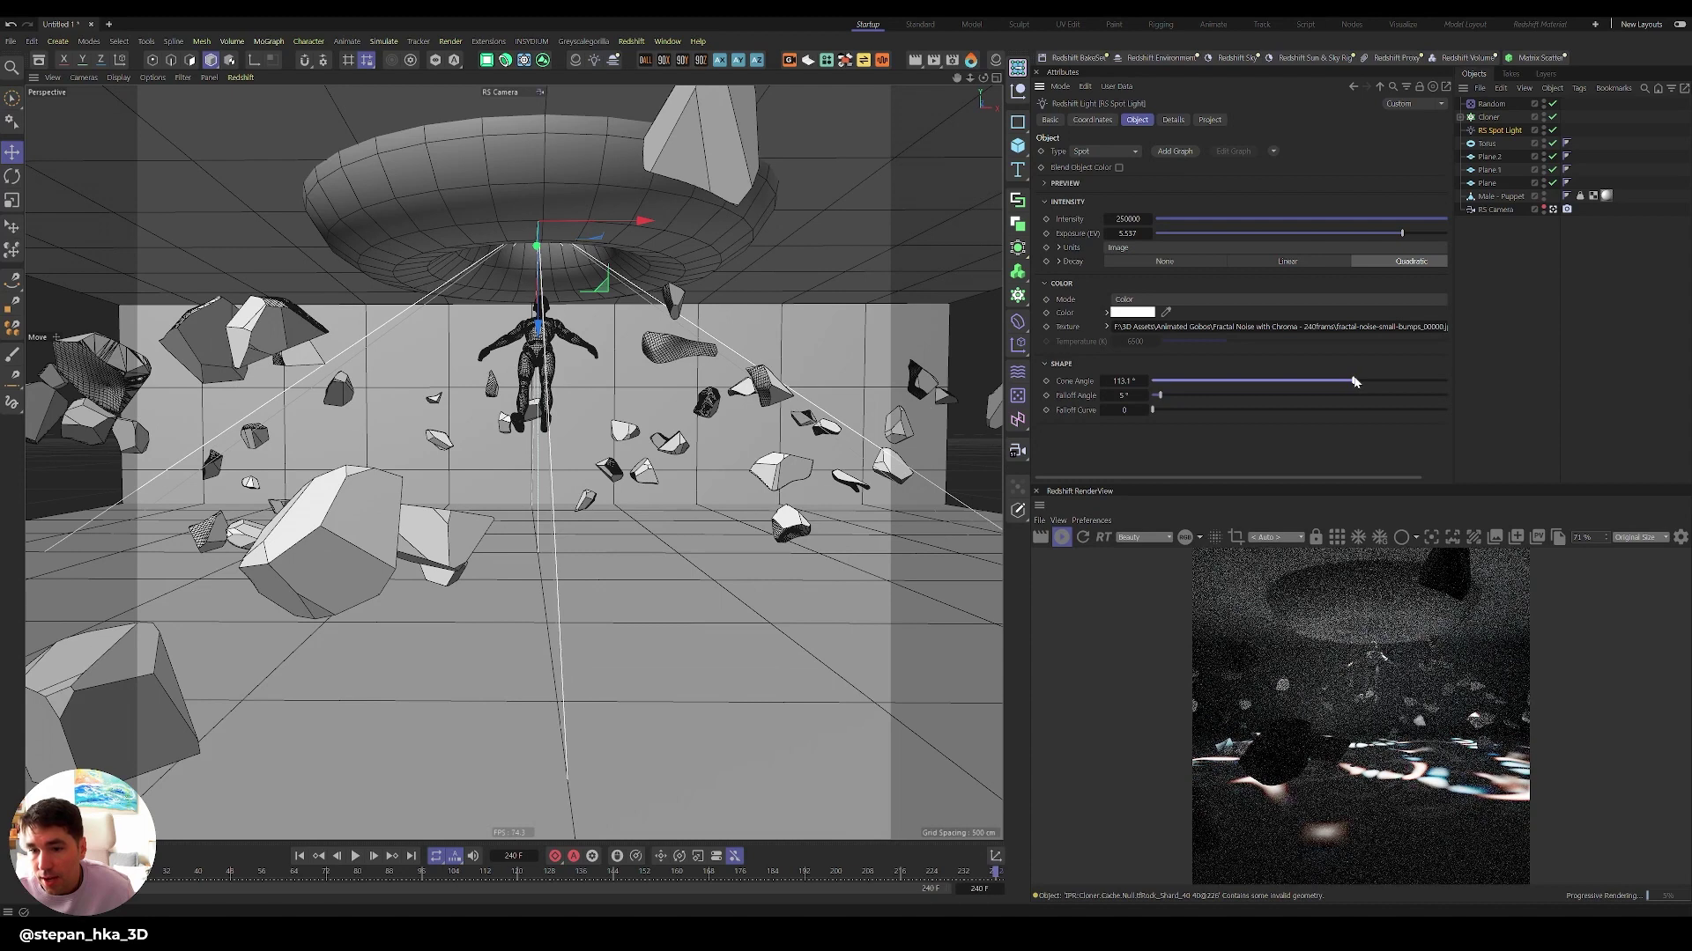
left_click(1107, 327)
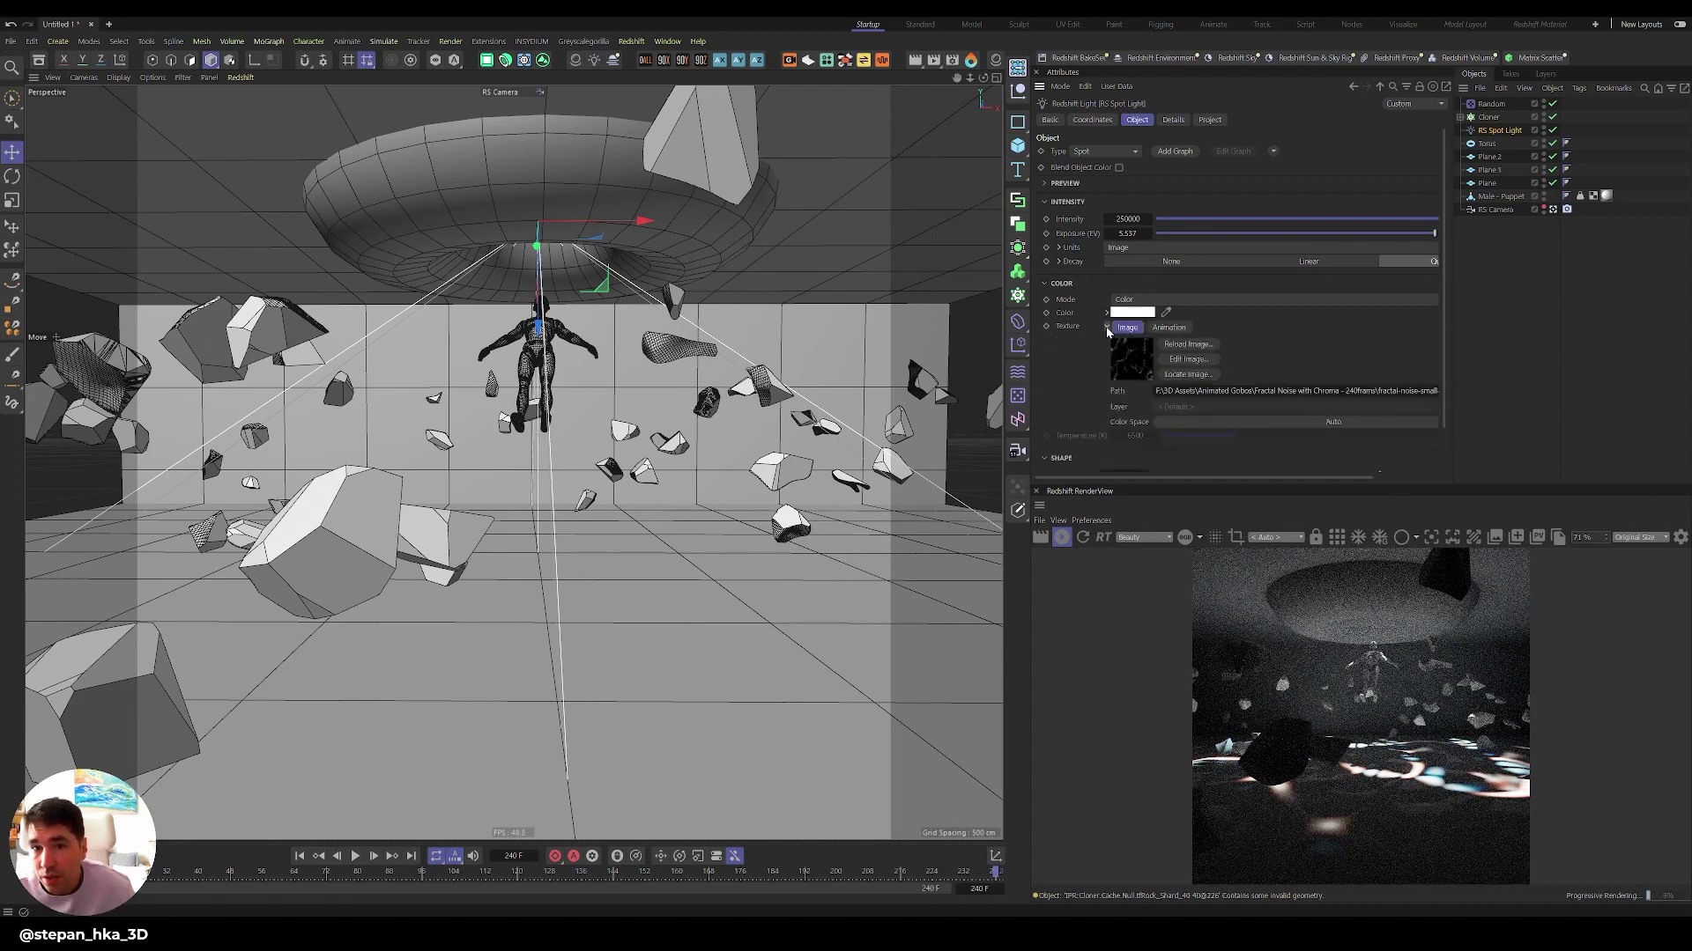
- In the spotlight texture's animation settings, set the Mode to Simple
left_click(1106, 327)
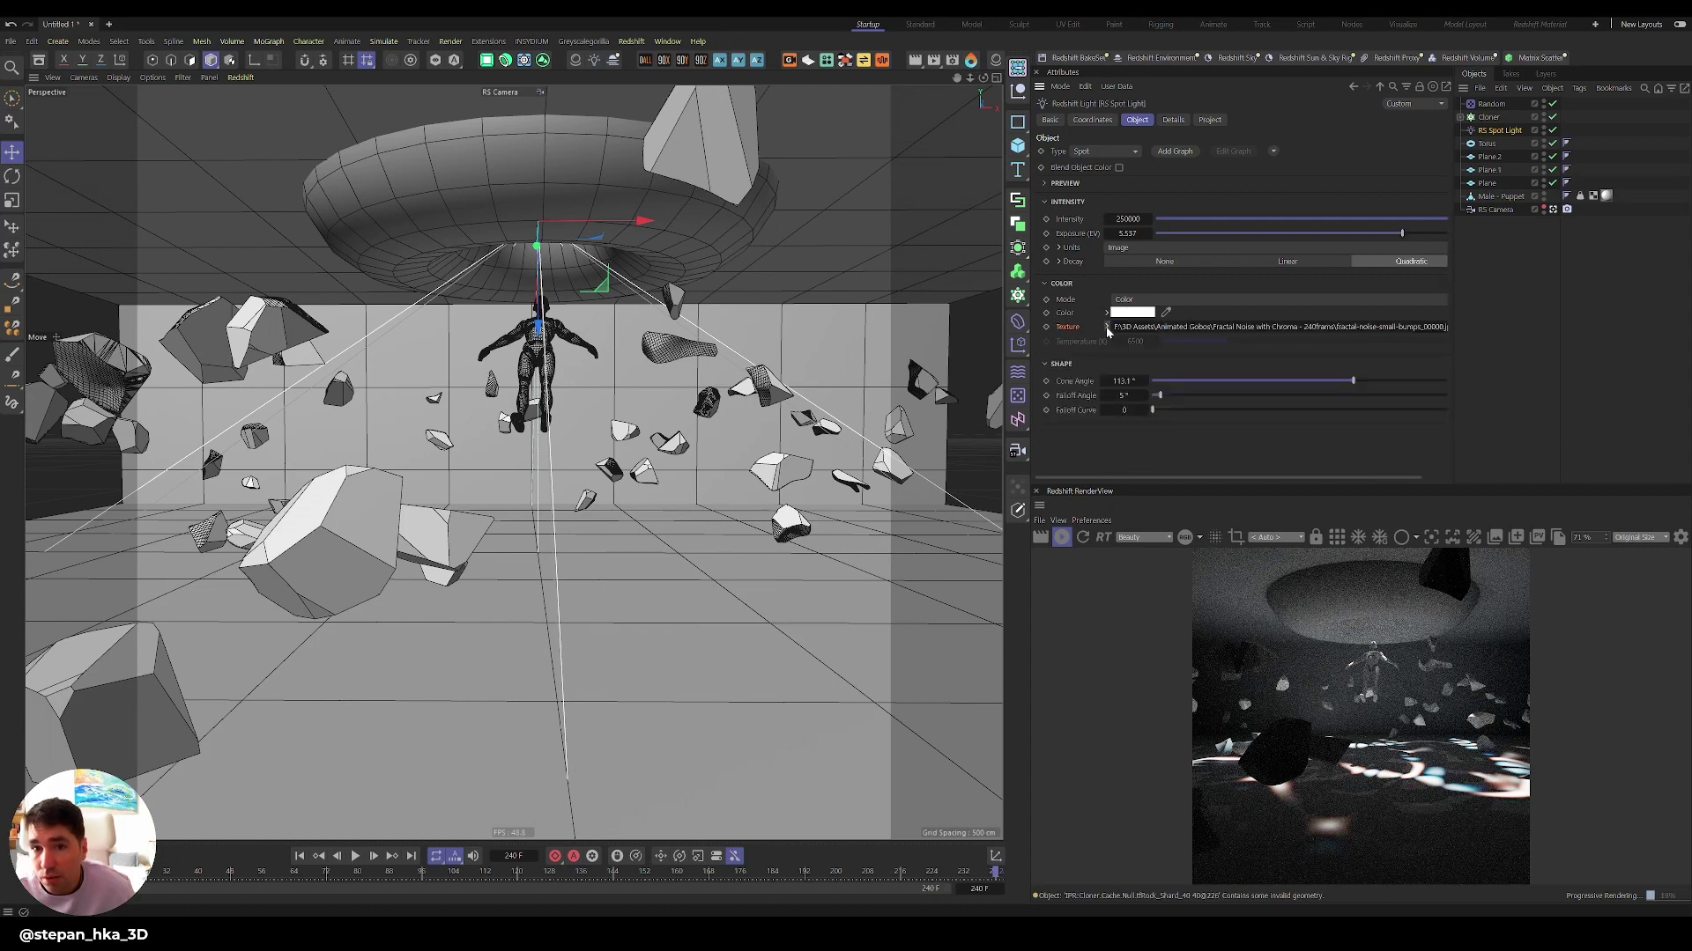
left_click(1107, 327)
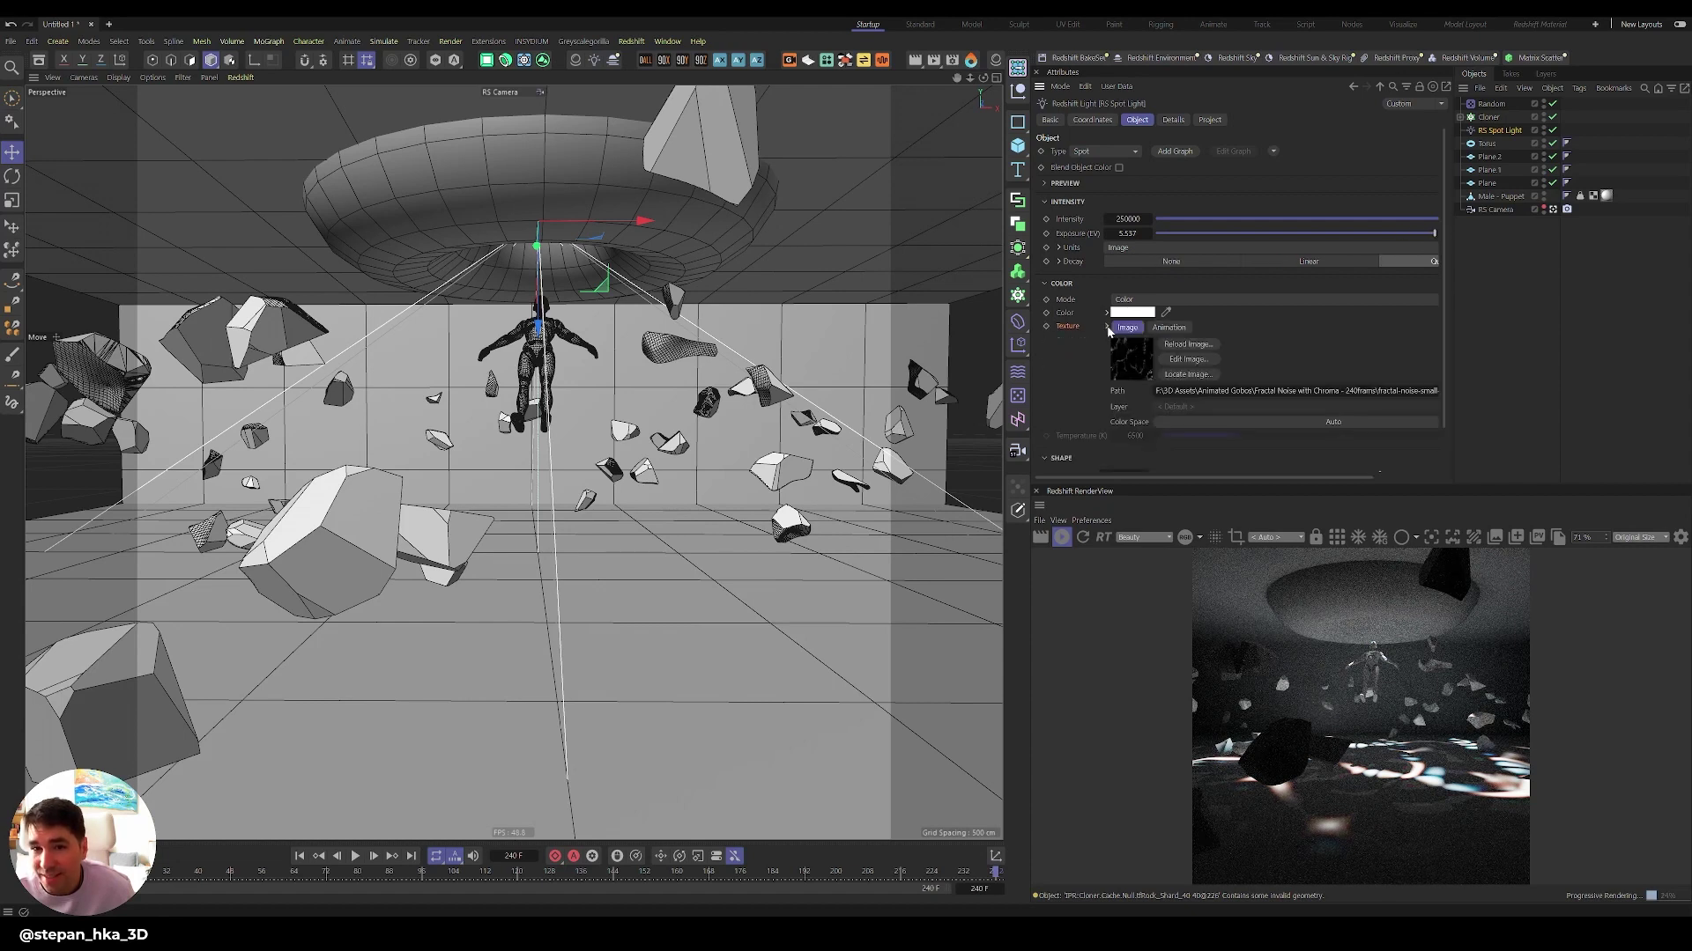
left_click(1107, 326)
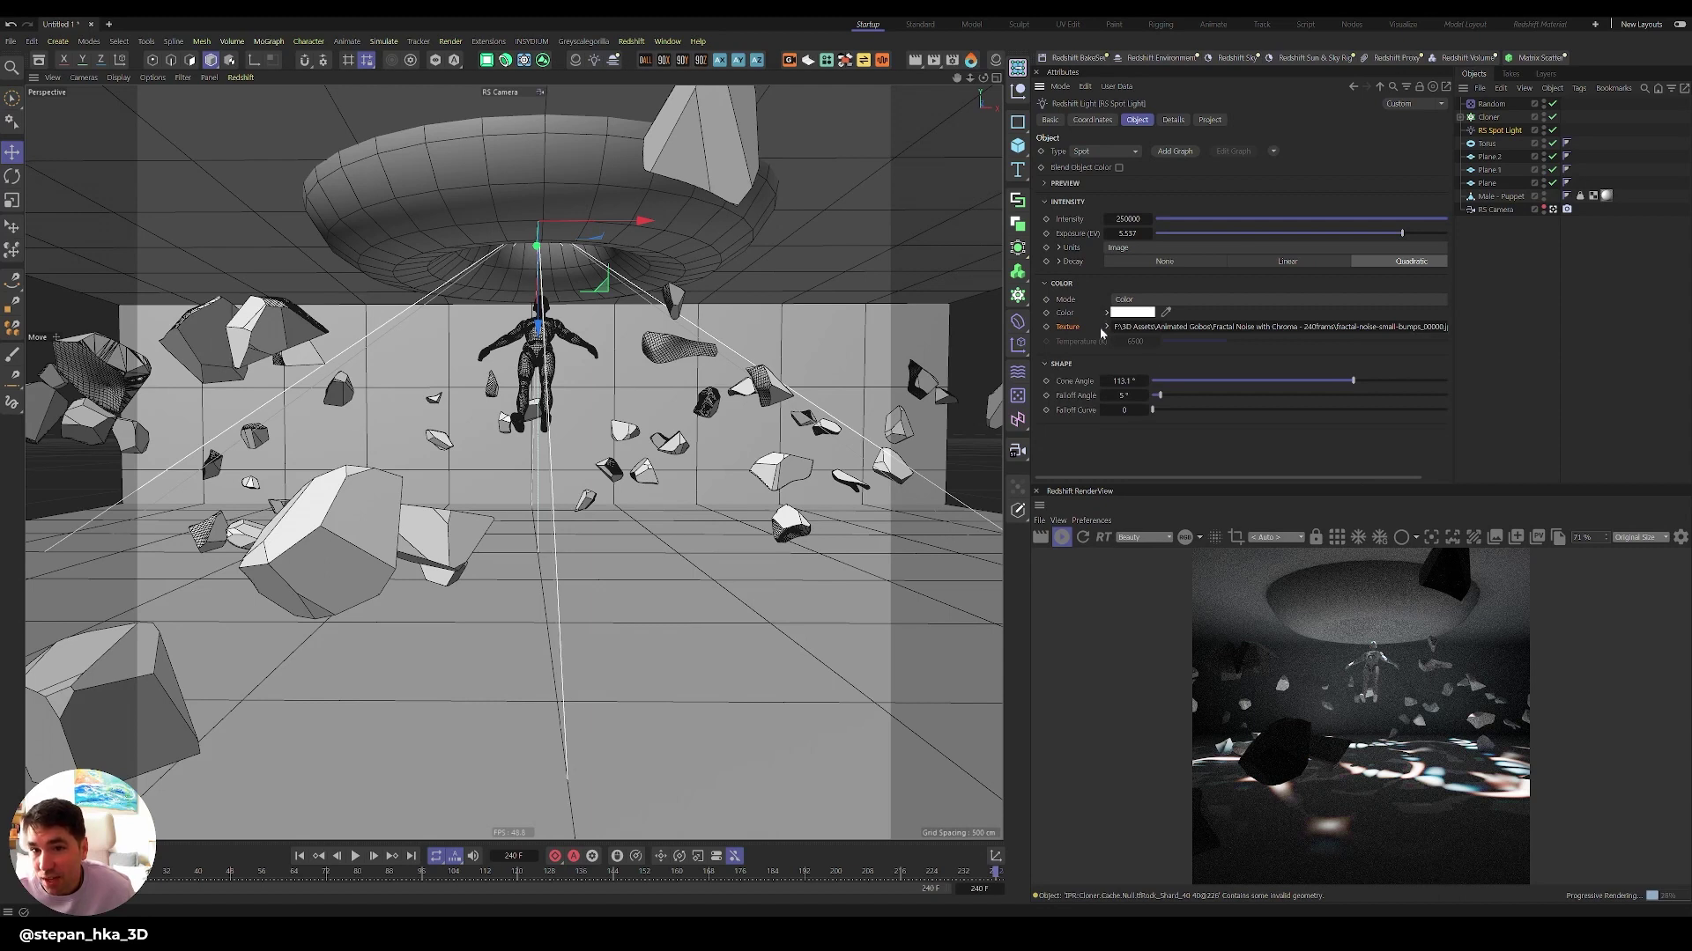
left_click(1106, 327)
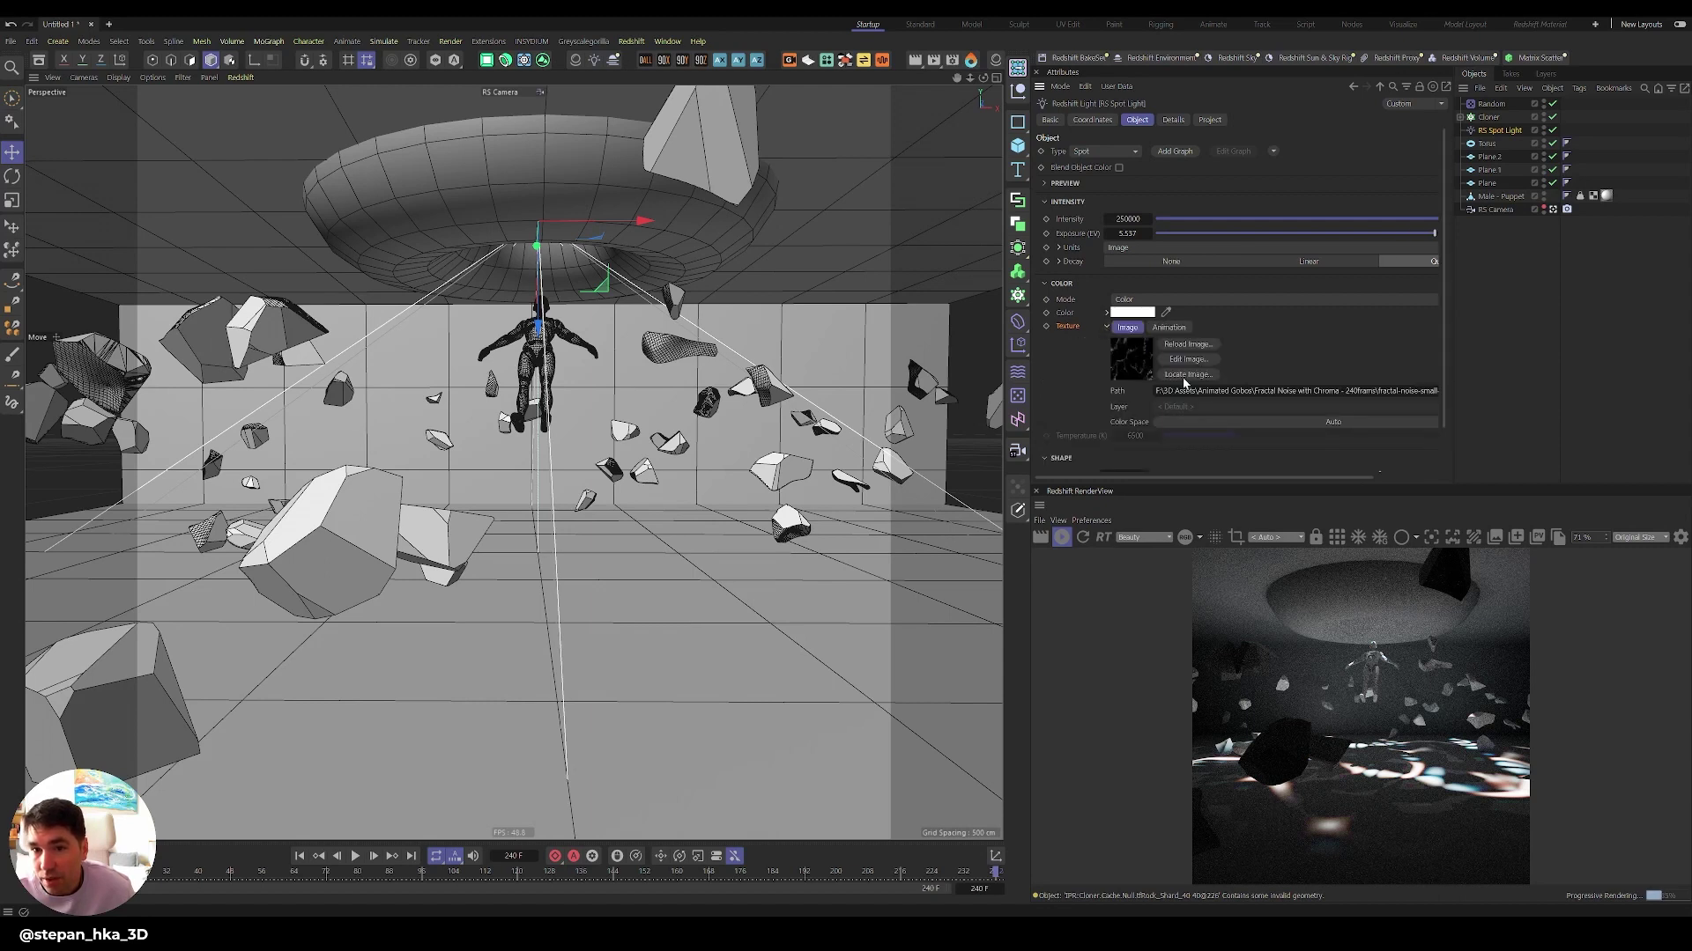
left_click(1159, 327)
left_click(1159, 391)
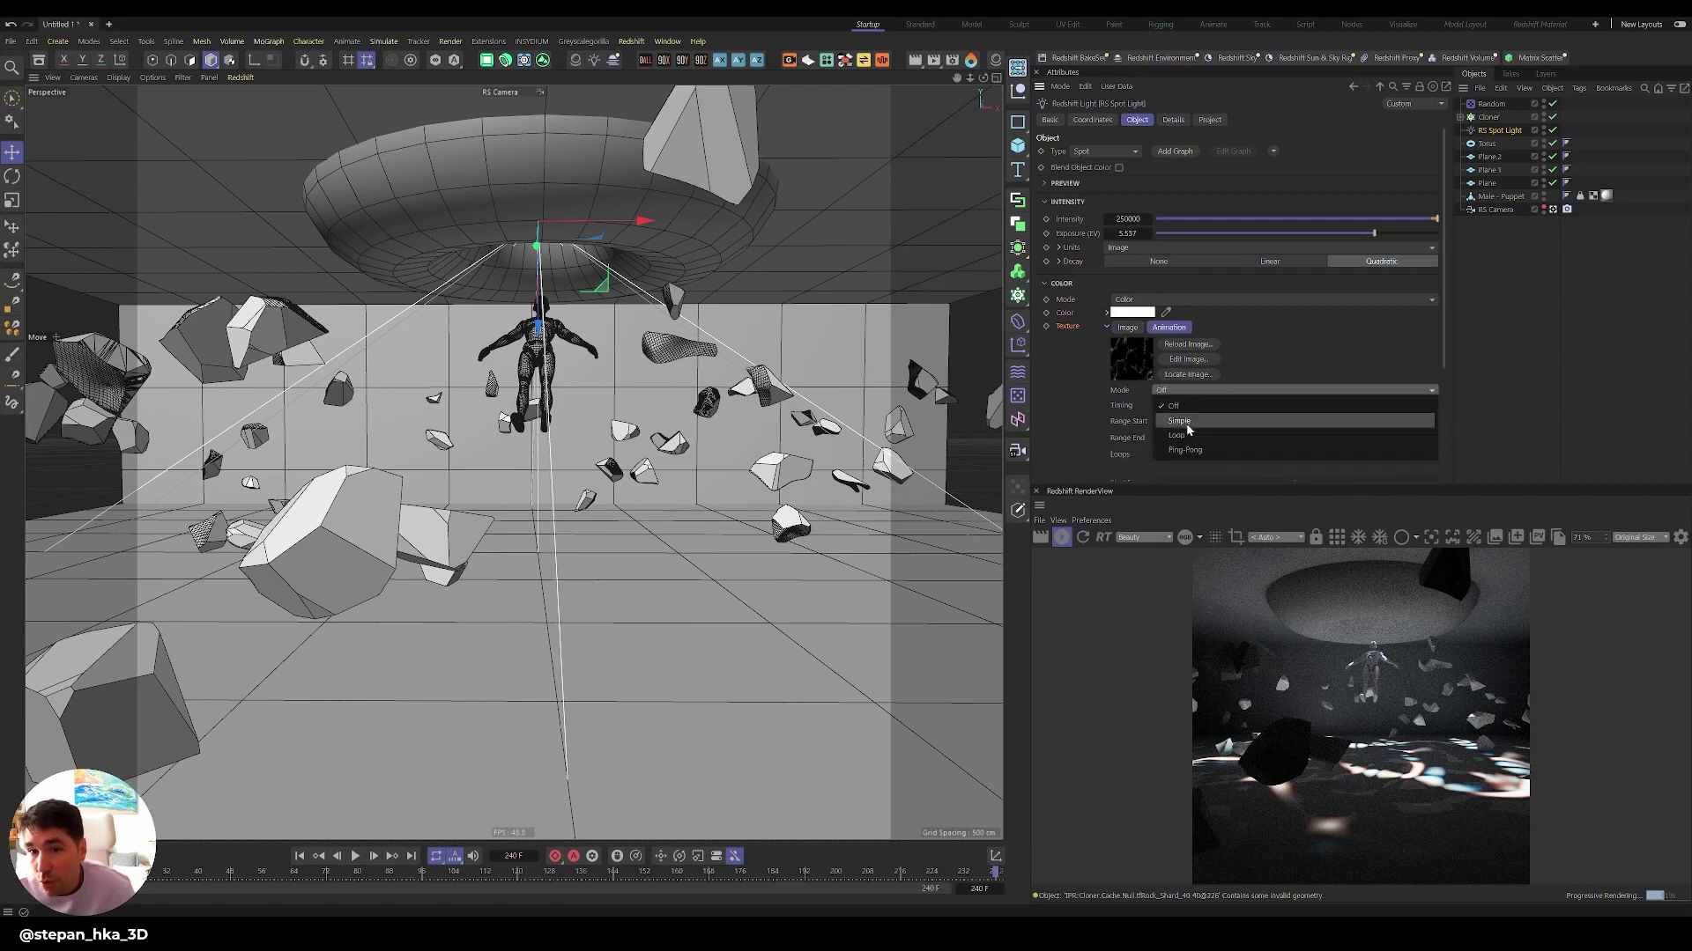
left_click(1184, 423)
- Detect the 0–299 frame range, set the frame rate to 24 fps, and play the timeline
scroll(1211, 419, "down", 3)
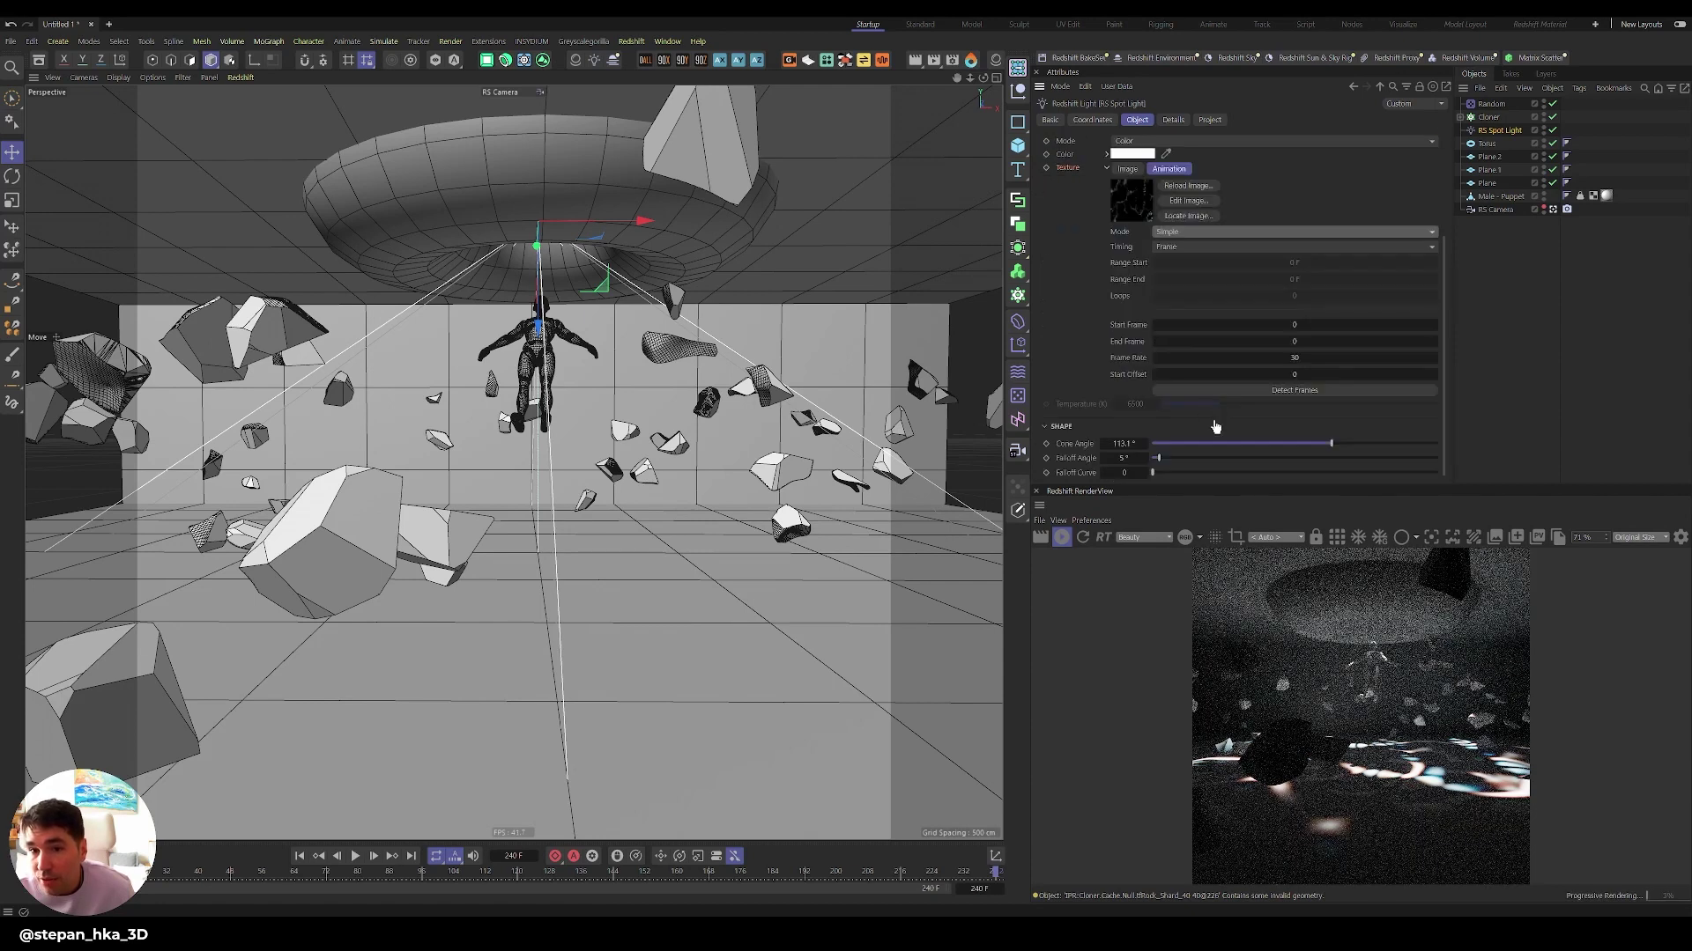
left_click(1293, 391)
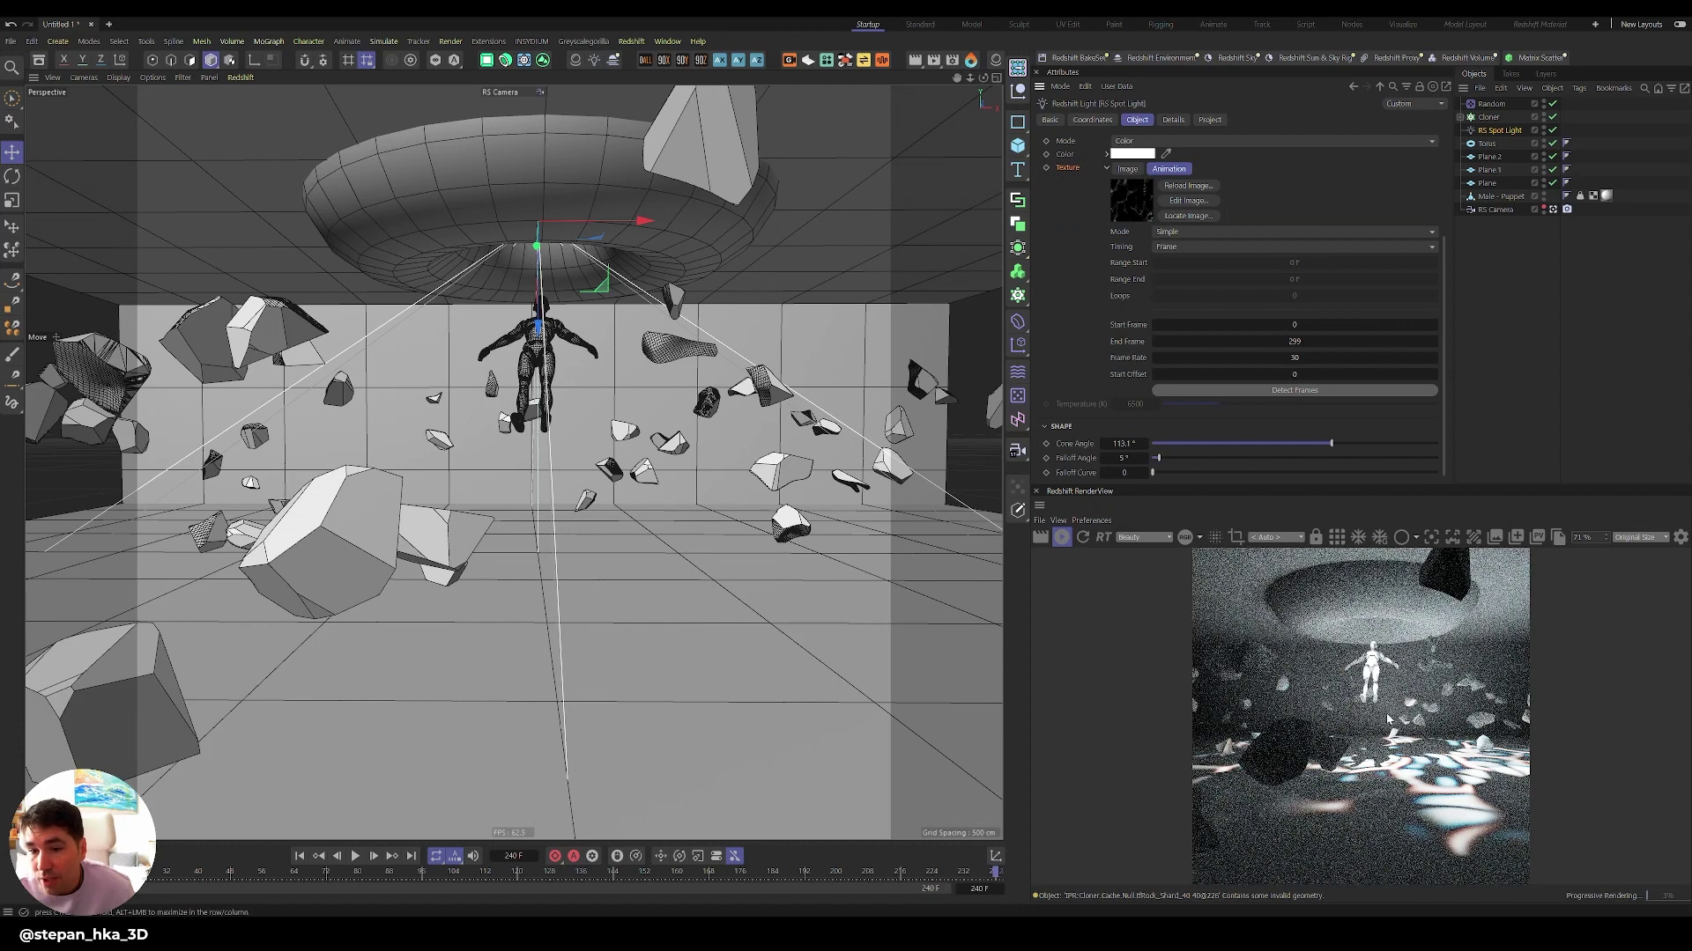
left_click(1302, 360)
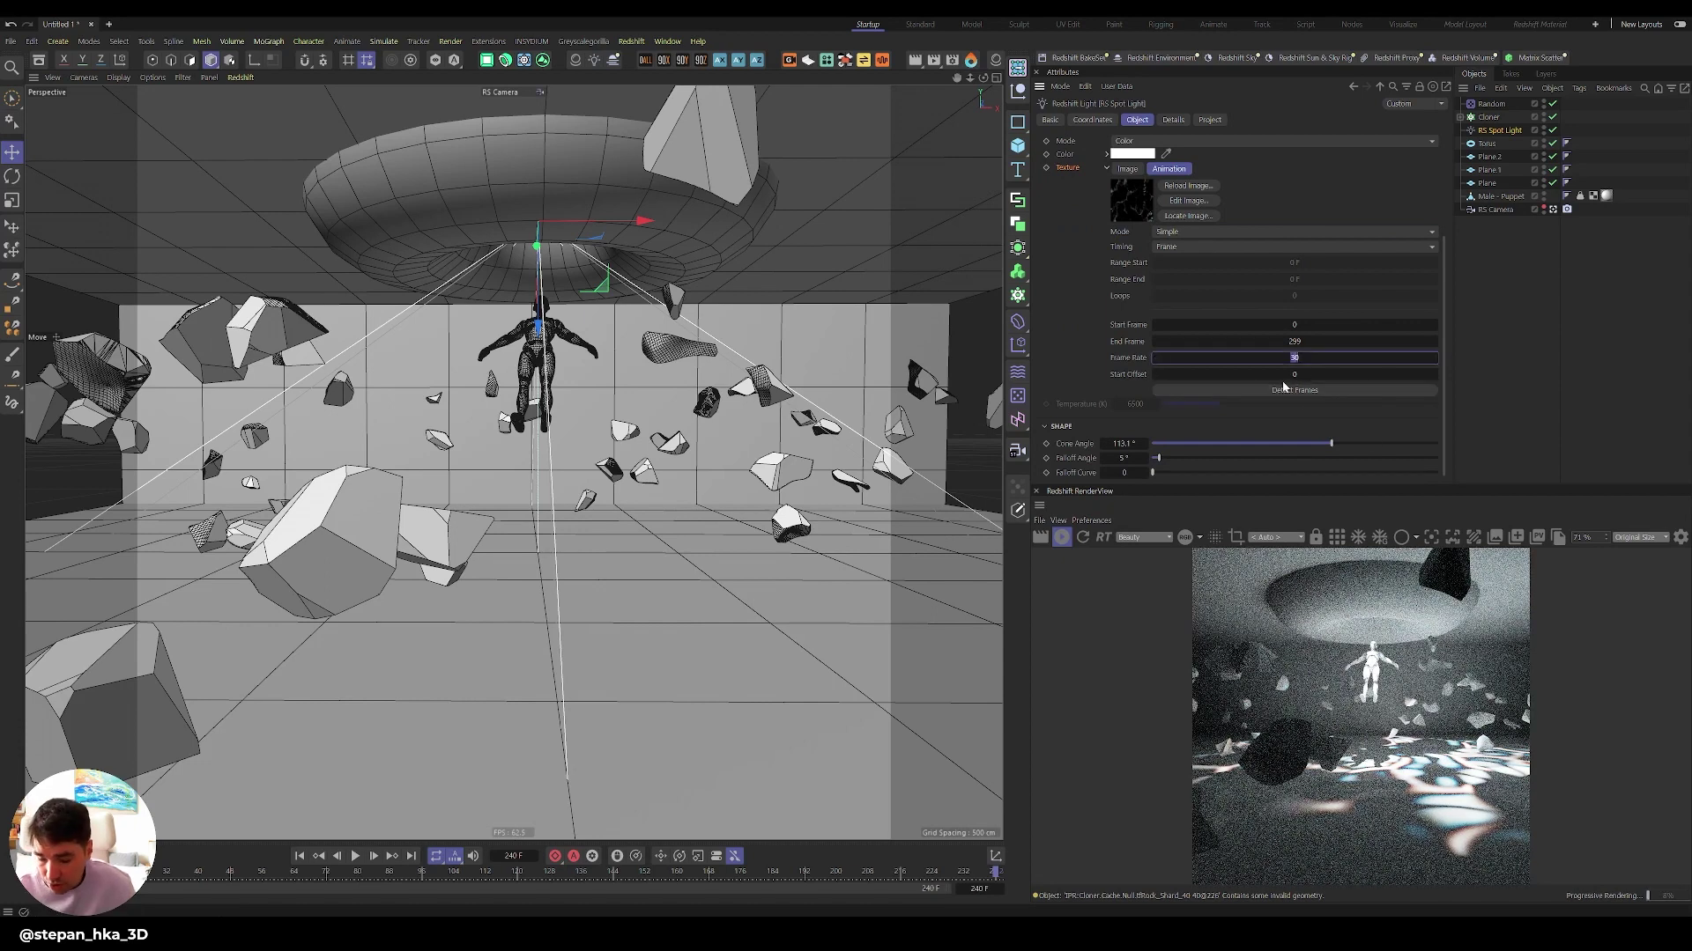
type("24")
key("Return")
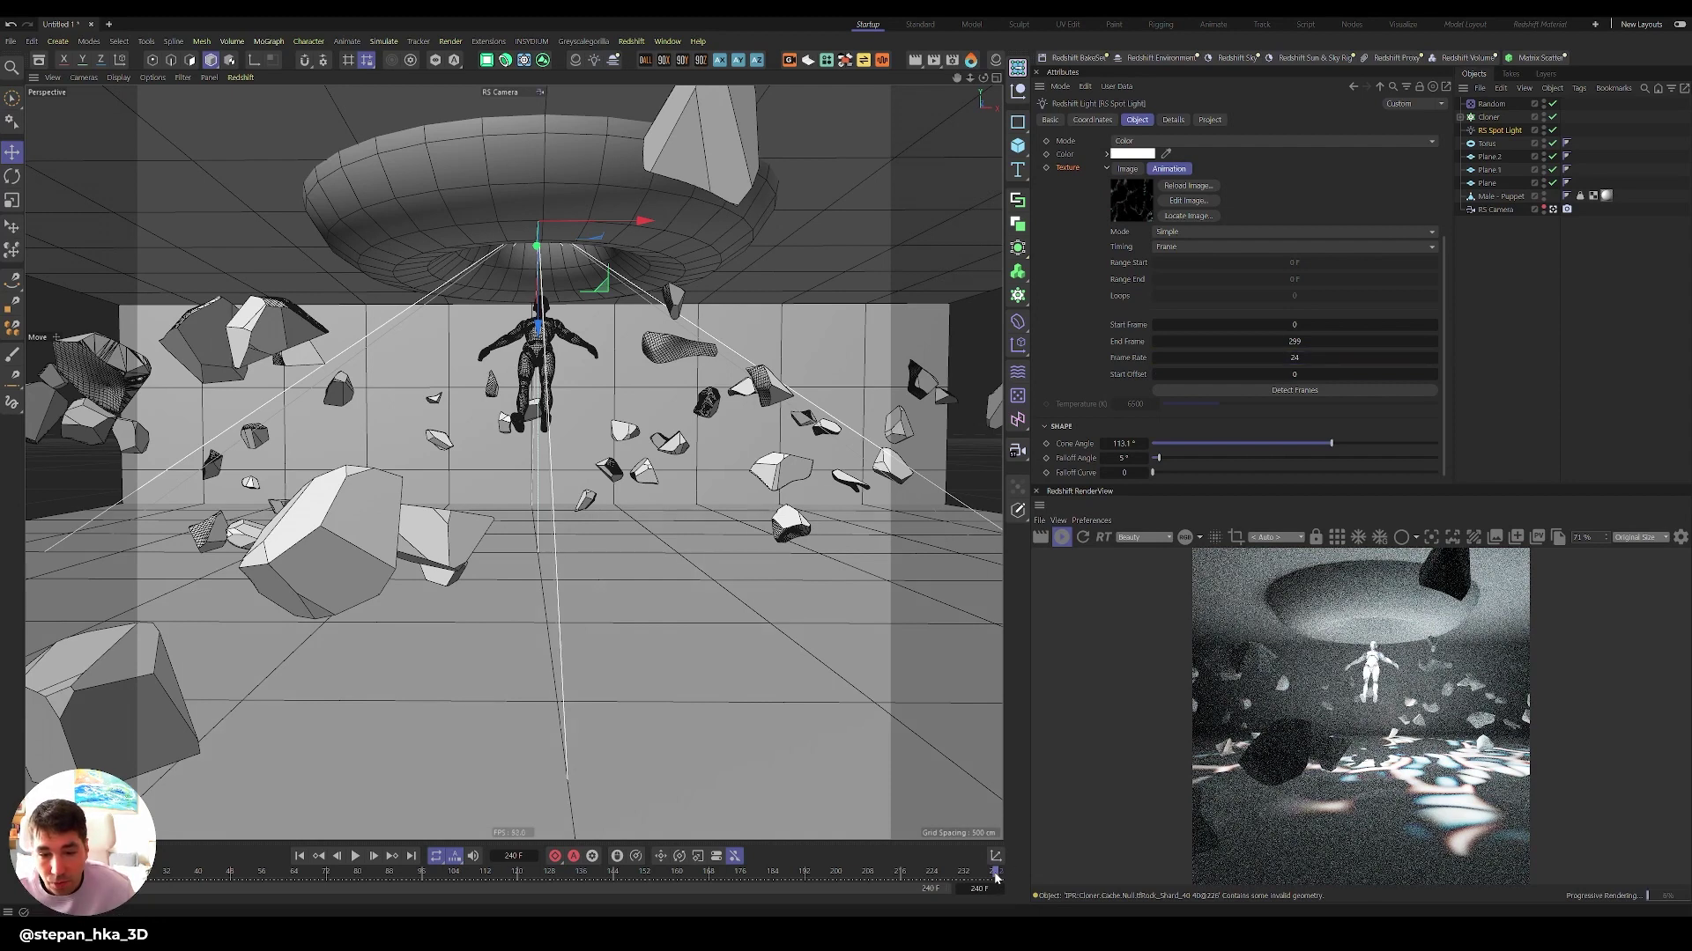
key("F8")
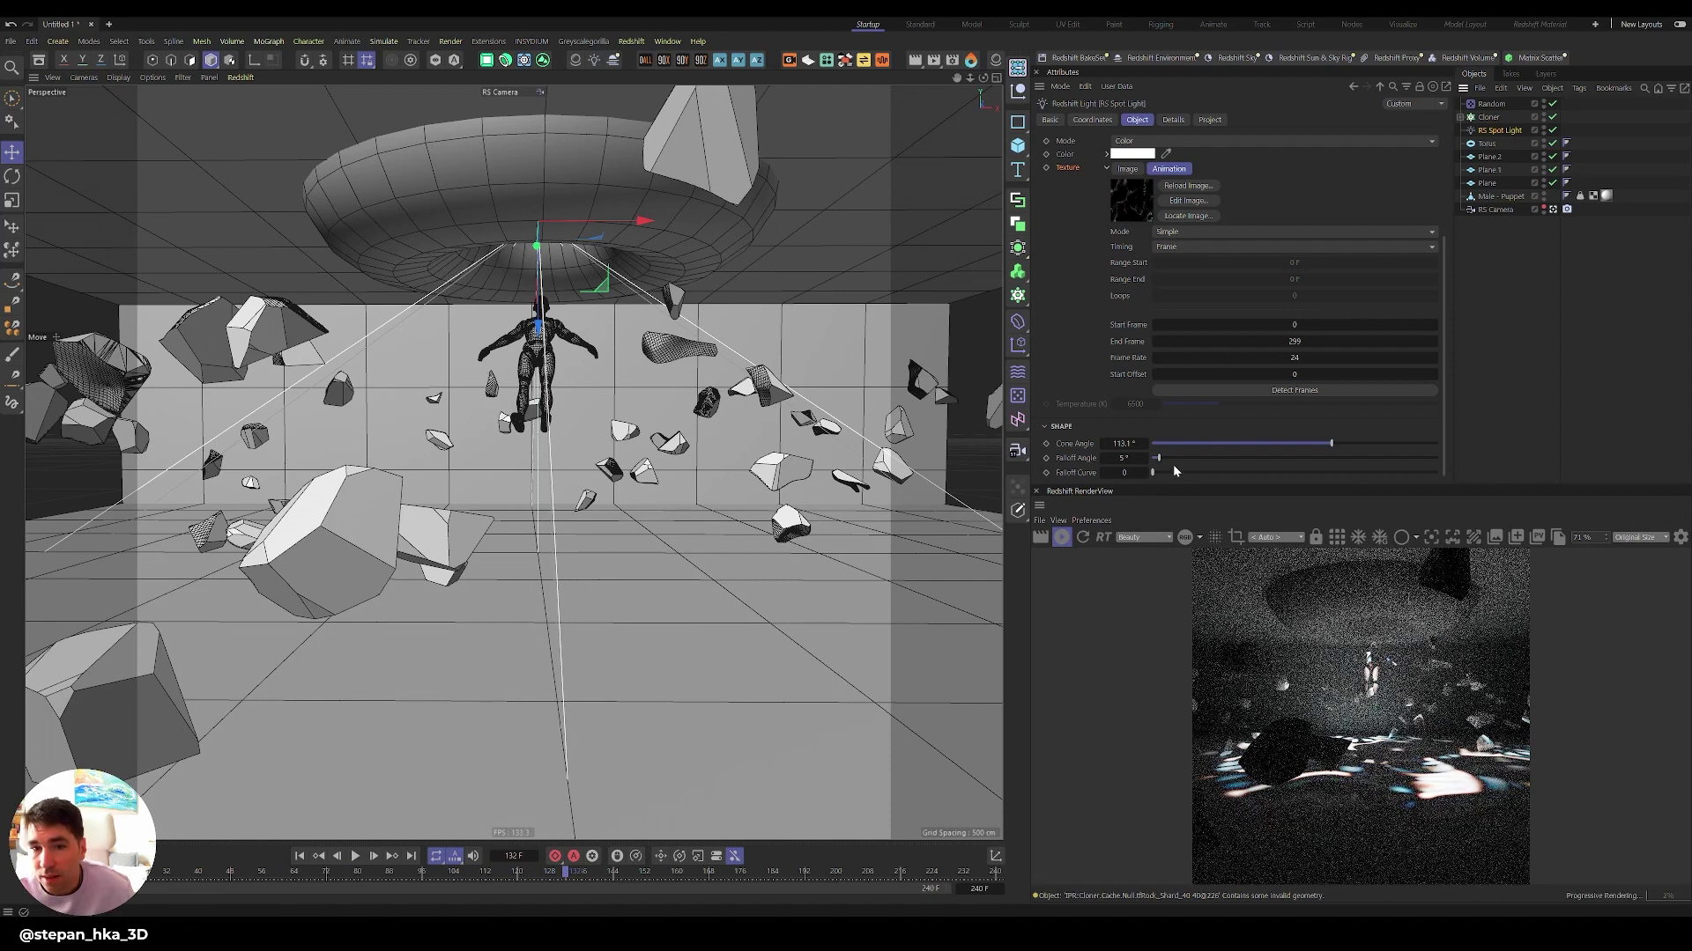
- Drag the RS Spot Light's Falloff Angle from 5° up to 84°
left_click_drag(1174, 460, 1423, 442)
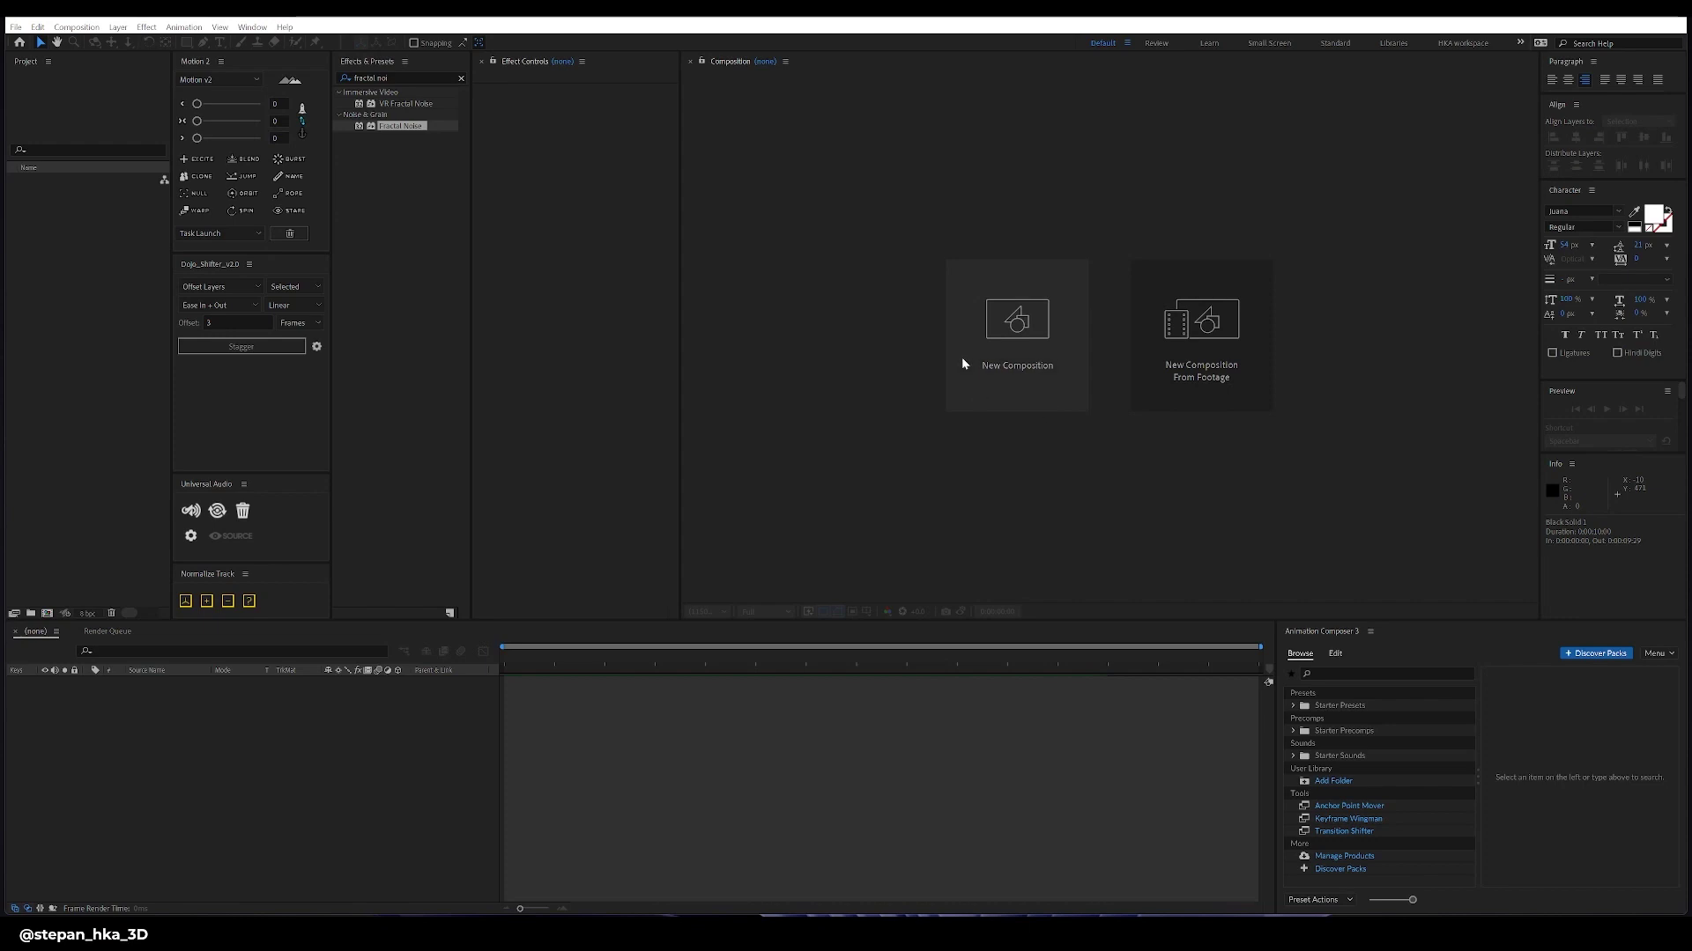
- Create Comp 1 at 1920×1080 and add Black Solid 1 to it
left_click(999, 340)
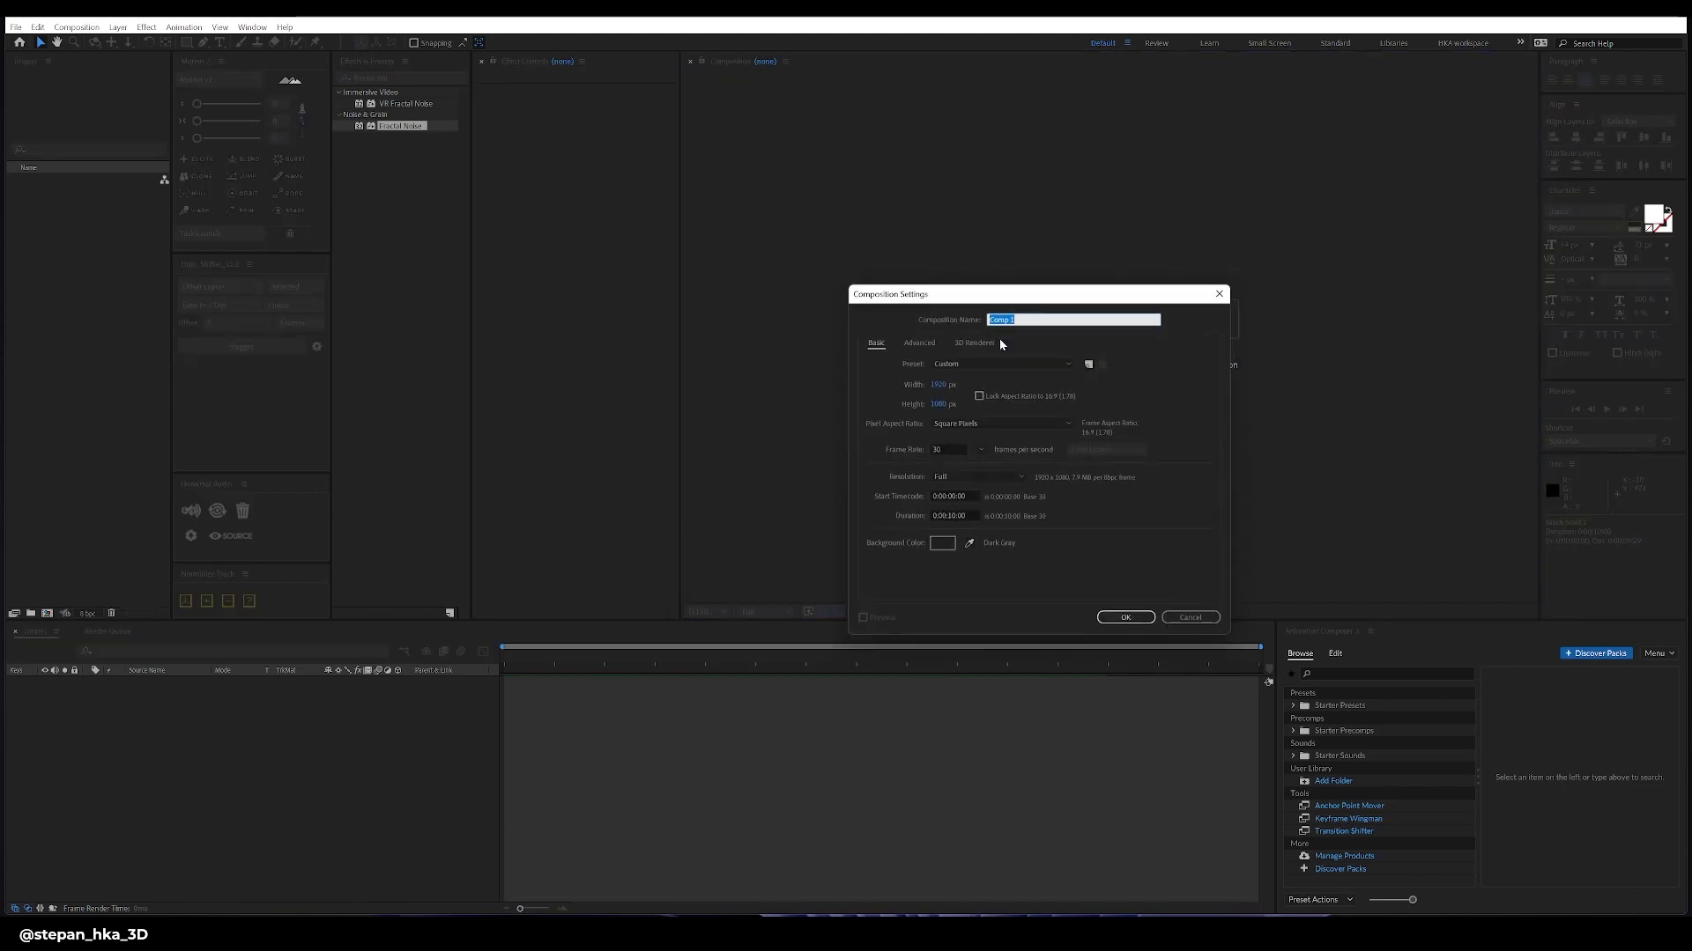
left_click(1125, 617)
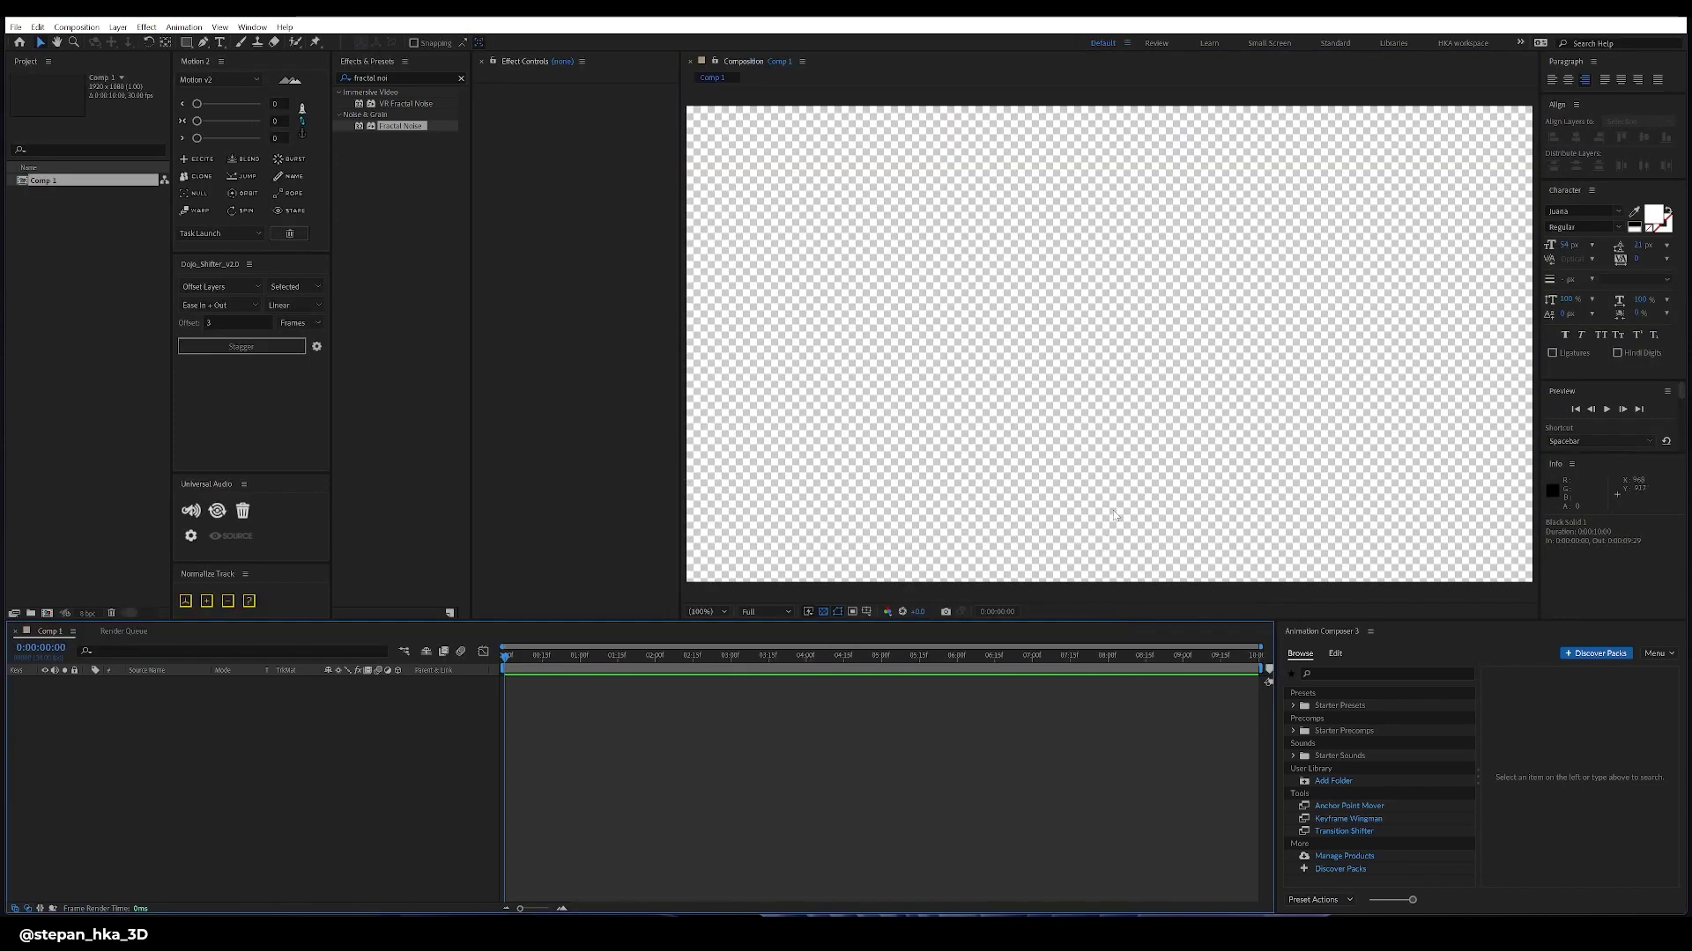
key("ctrl+y")
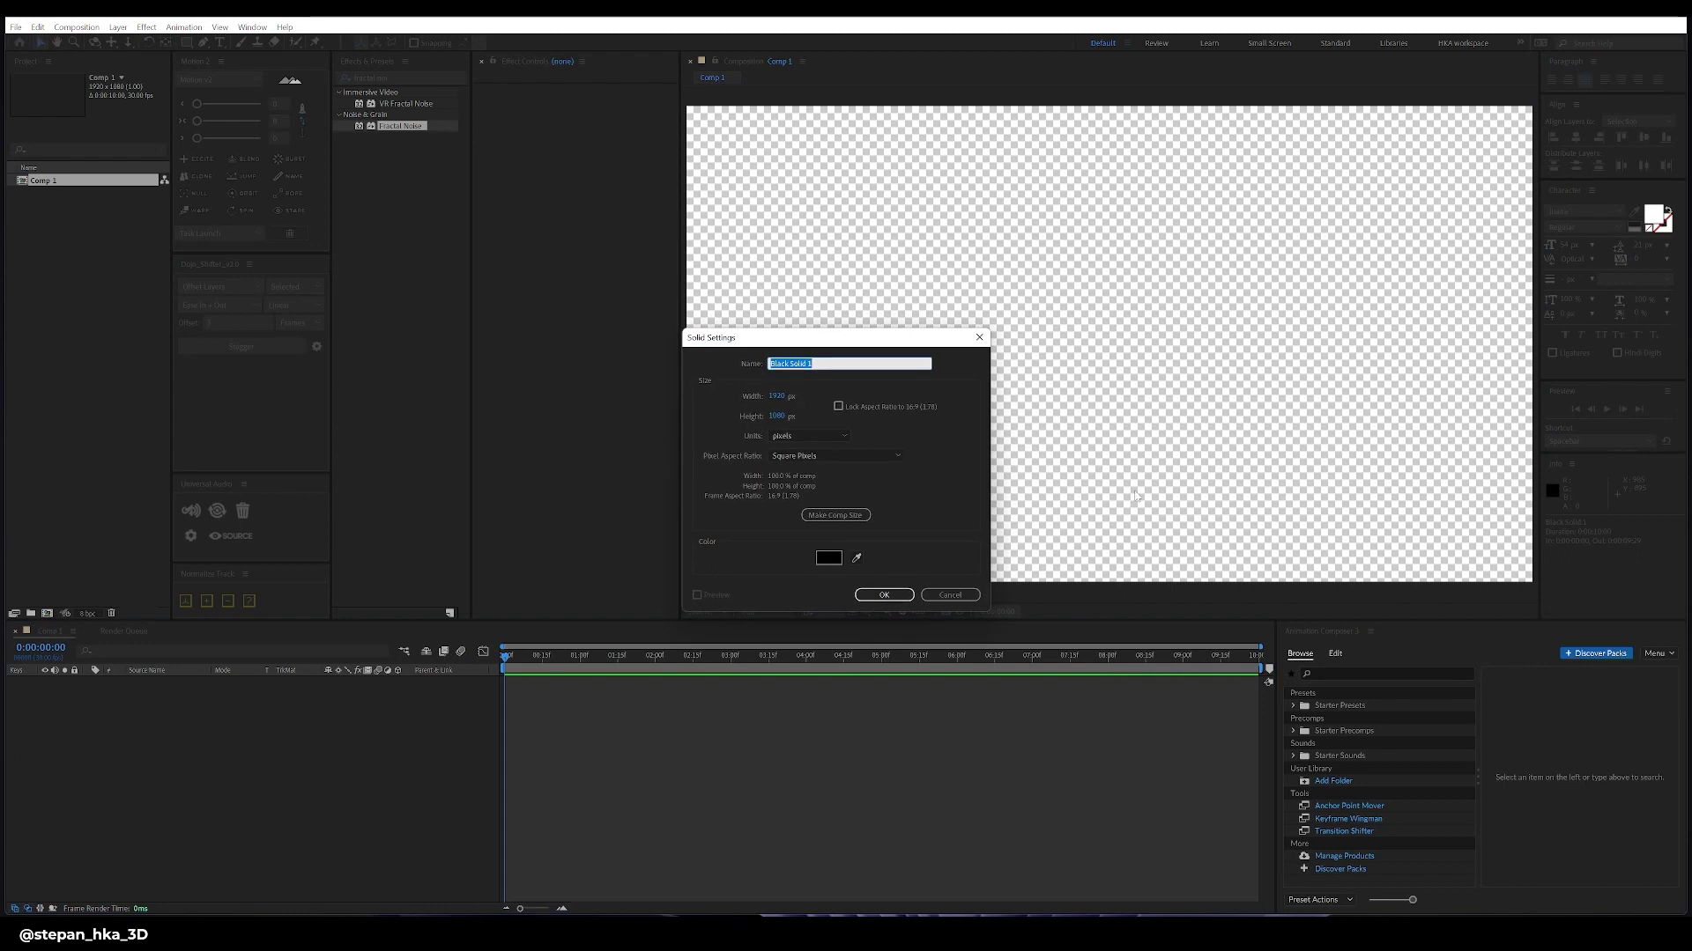
key("Return")
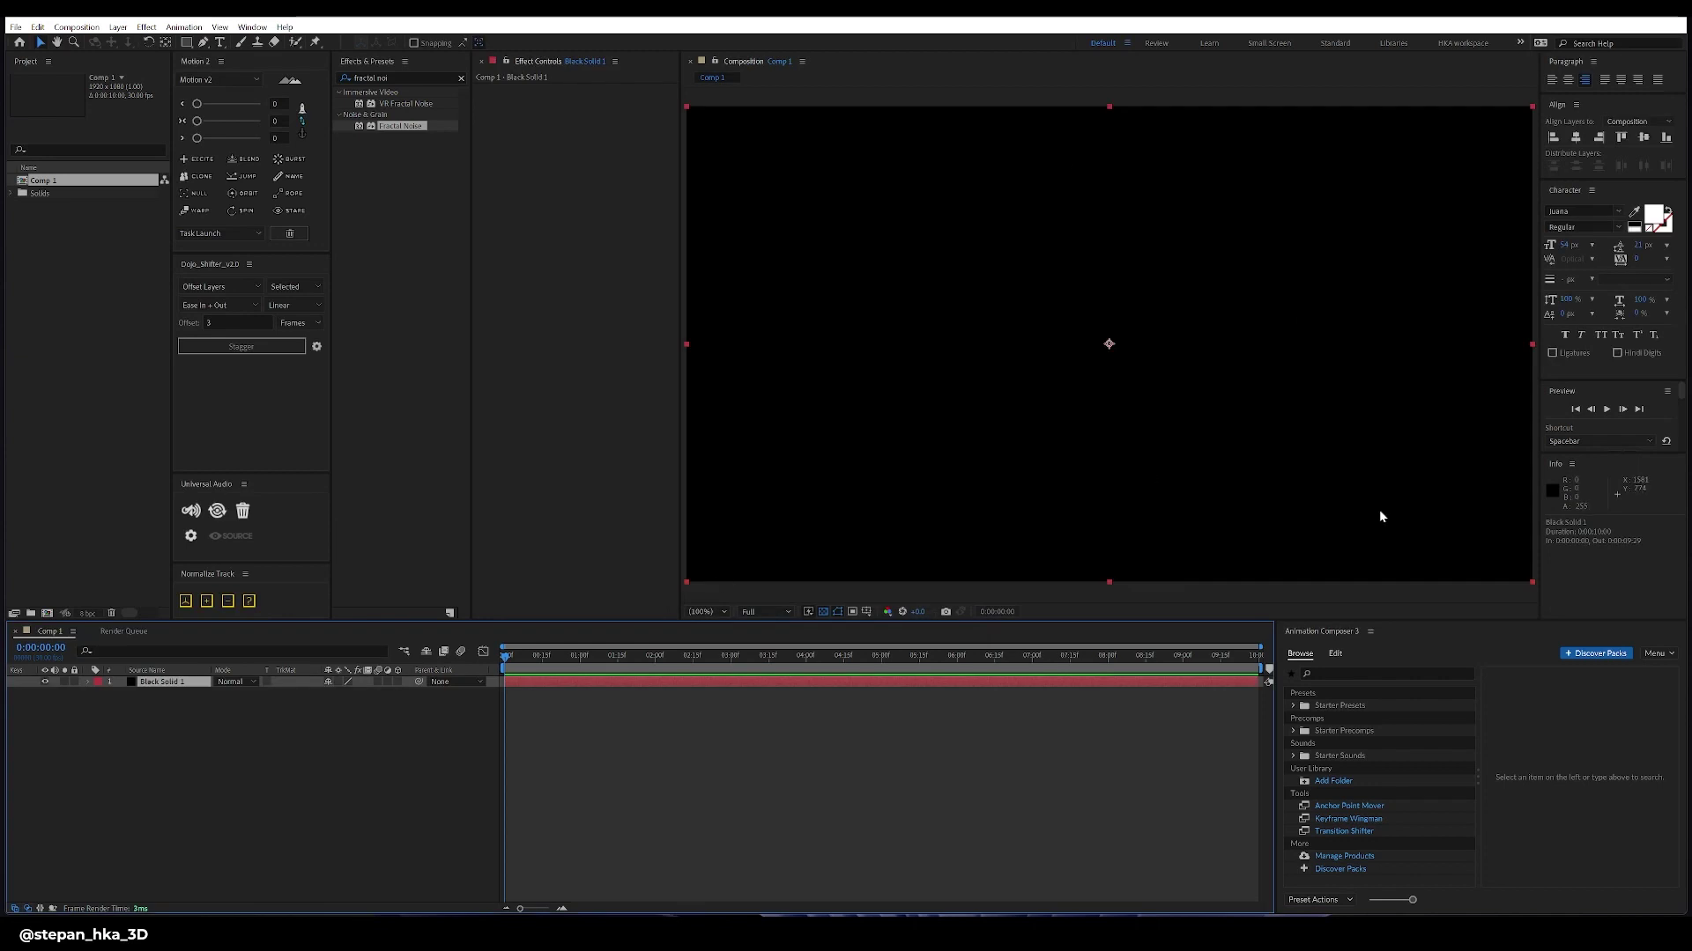
- Select the existing search text in the Effects & Presets panel
left_click(392, 127)
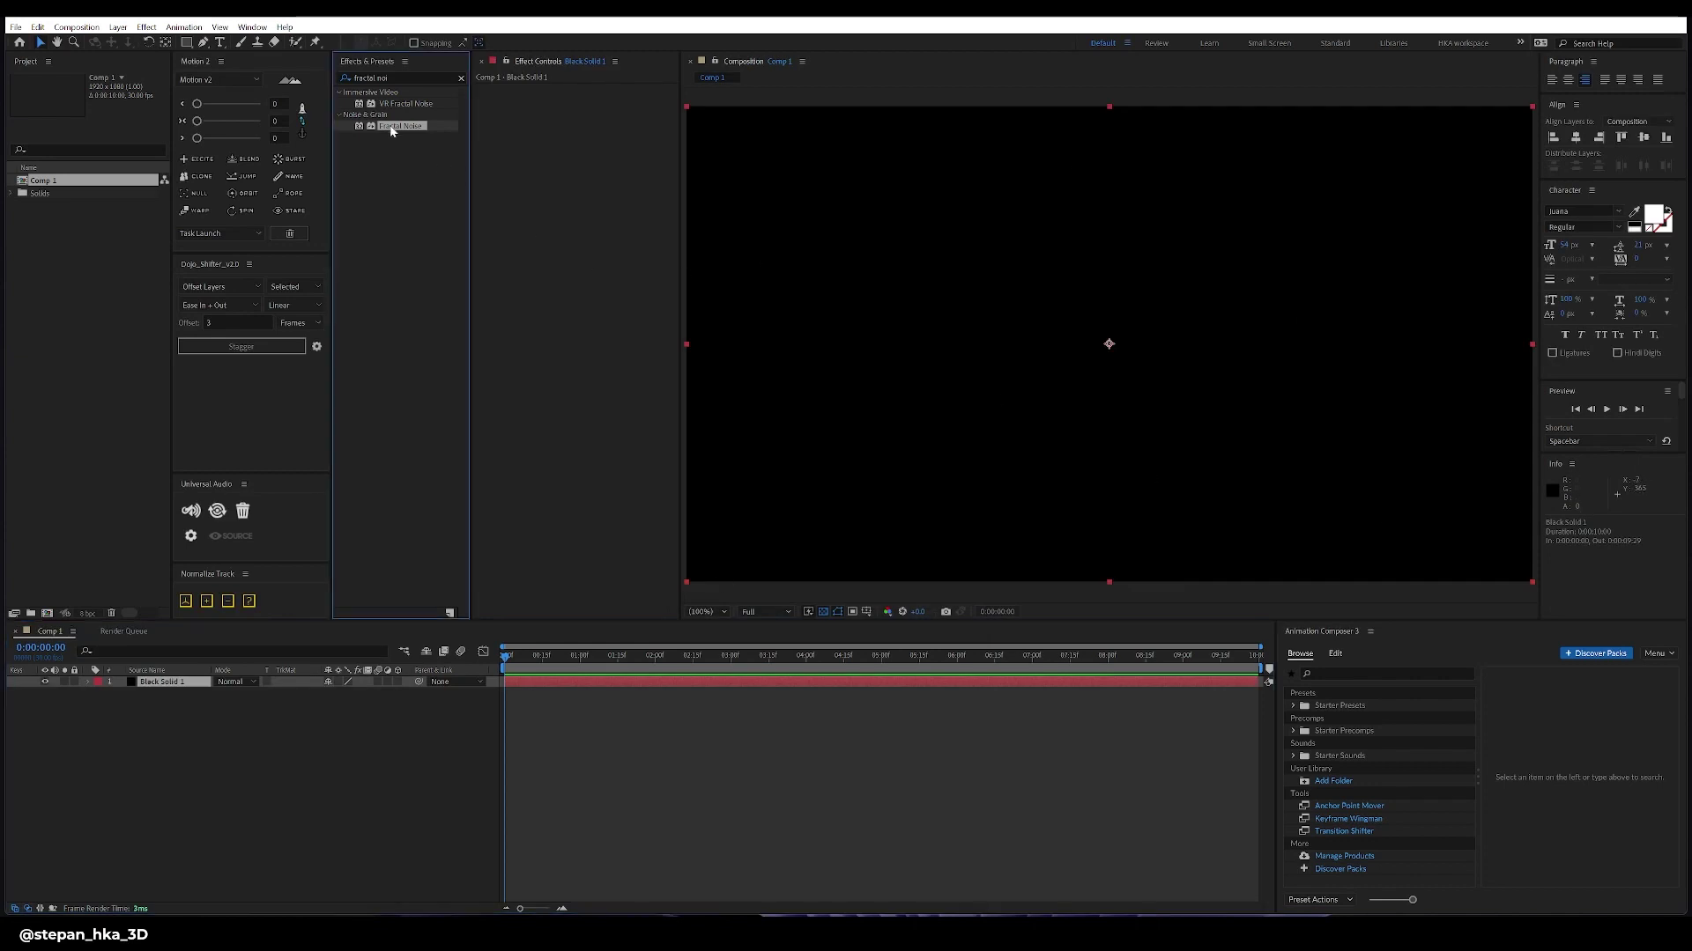
left_click(398, 75)
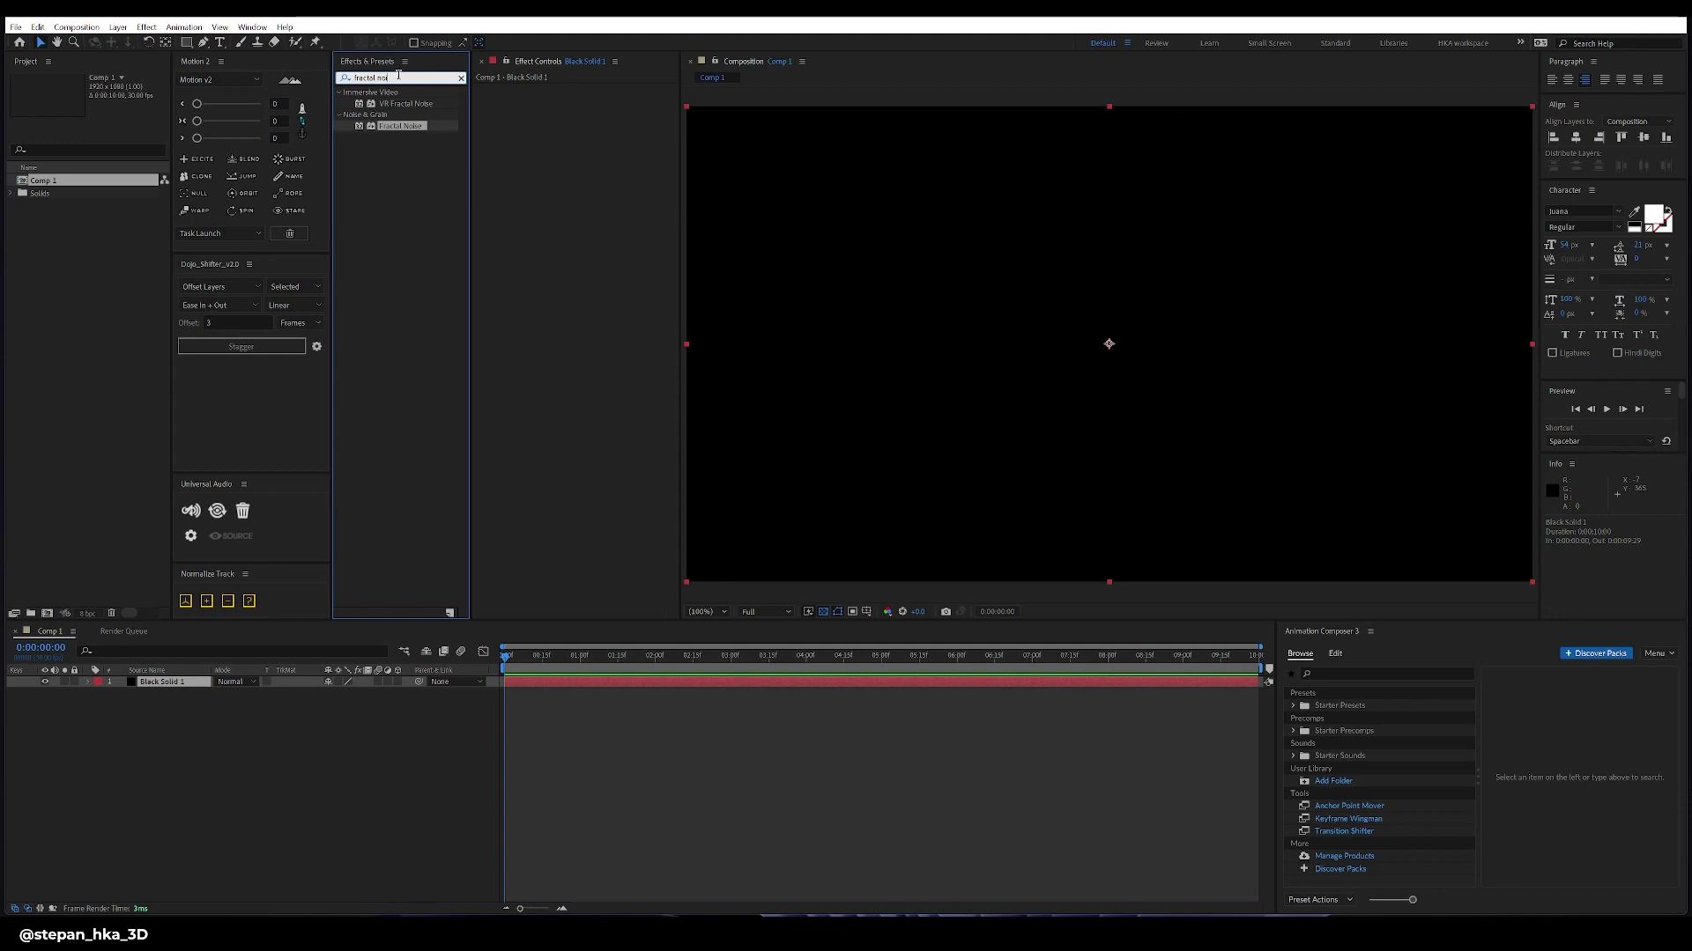
left_click_drag(389, 76, 326, 82)
- Apply Fractal Noise to Black Solid 1, set its type to Dynamic, and adjust the contrast
type("fractal noise")
left_click_drag(400, 126, 606, 124)
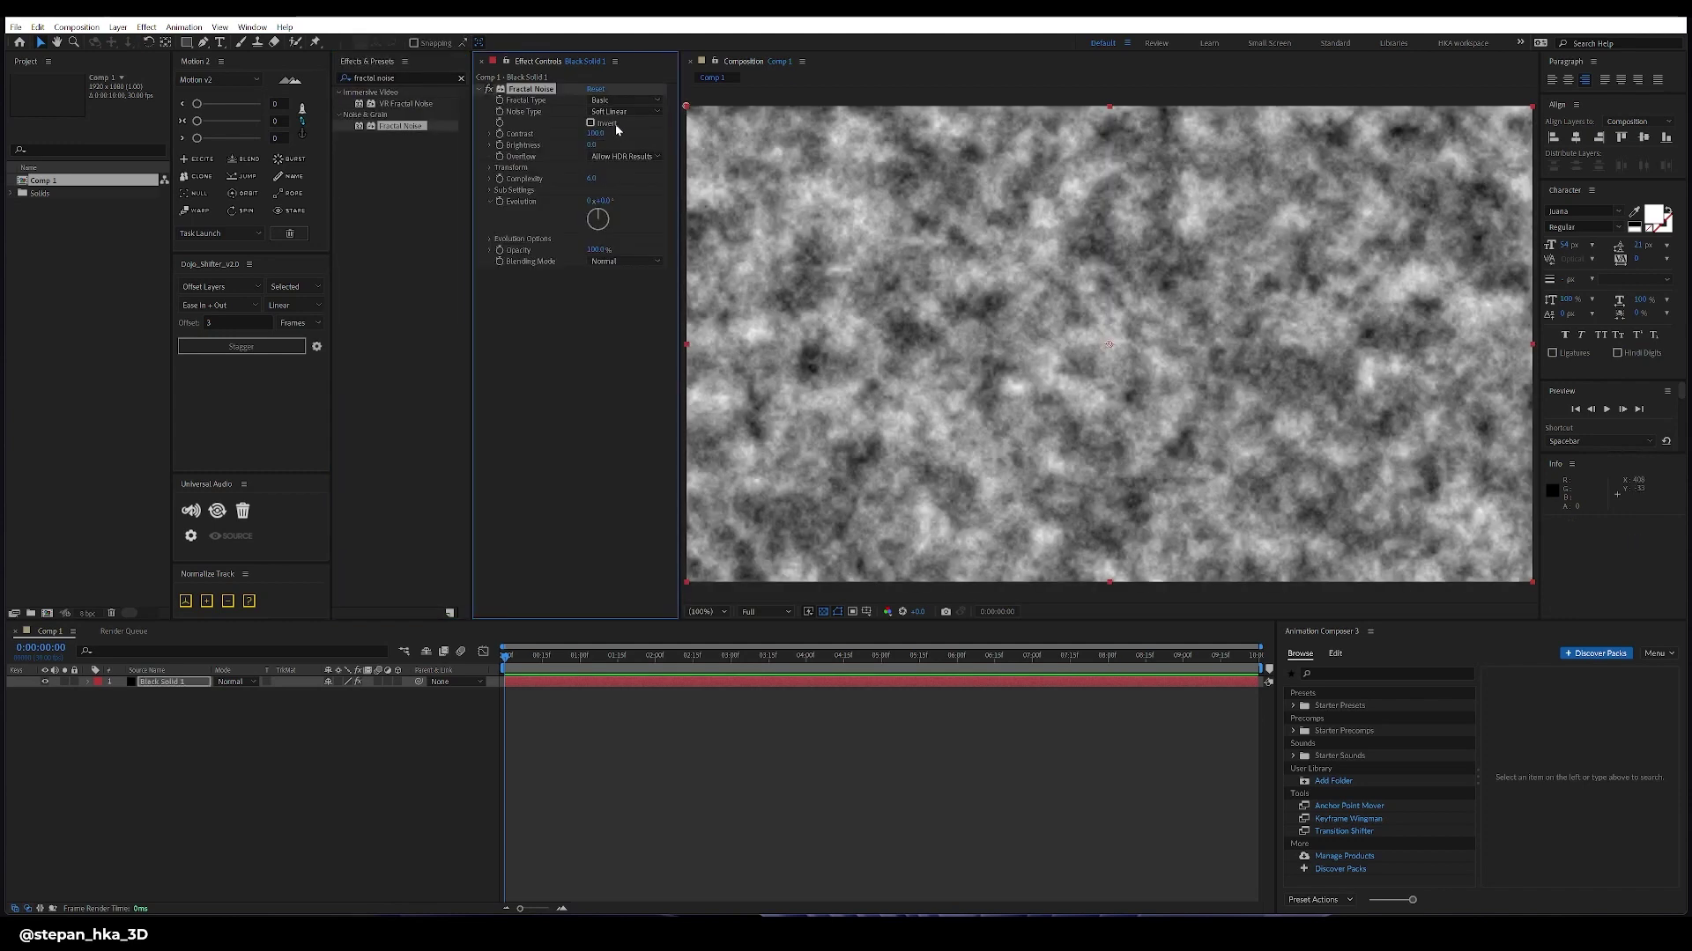
left_click(620, 99)
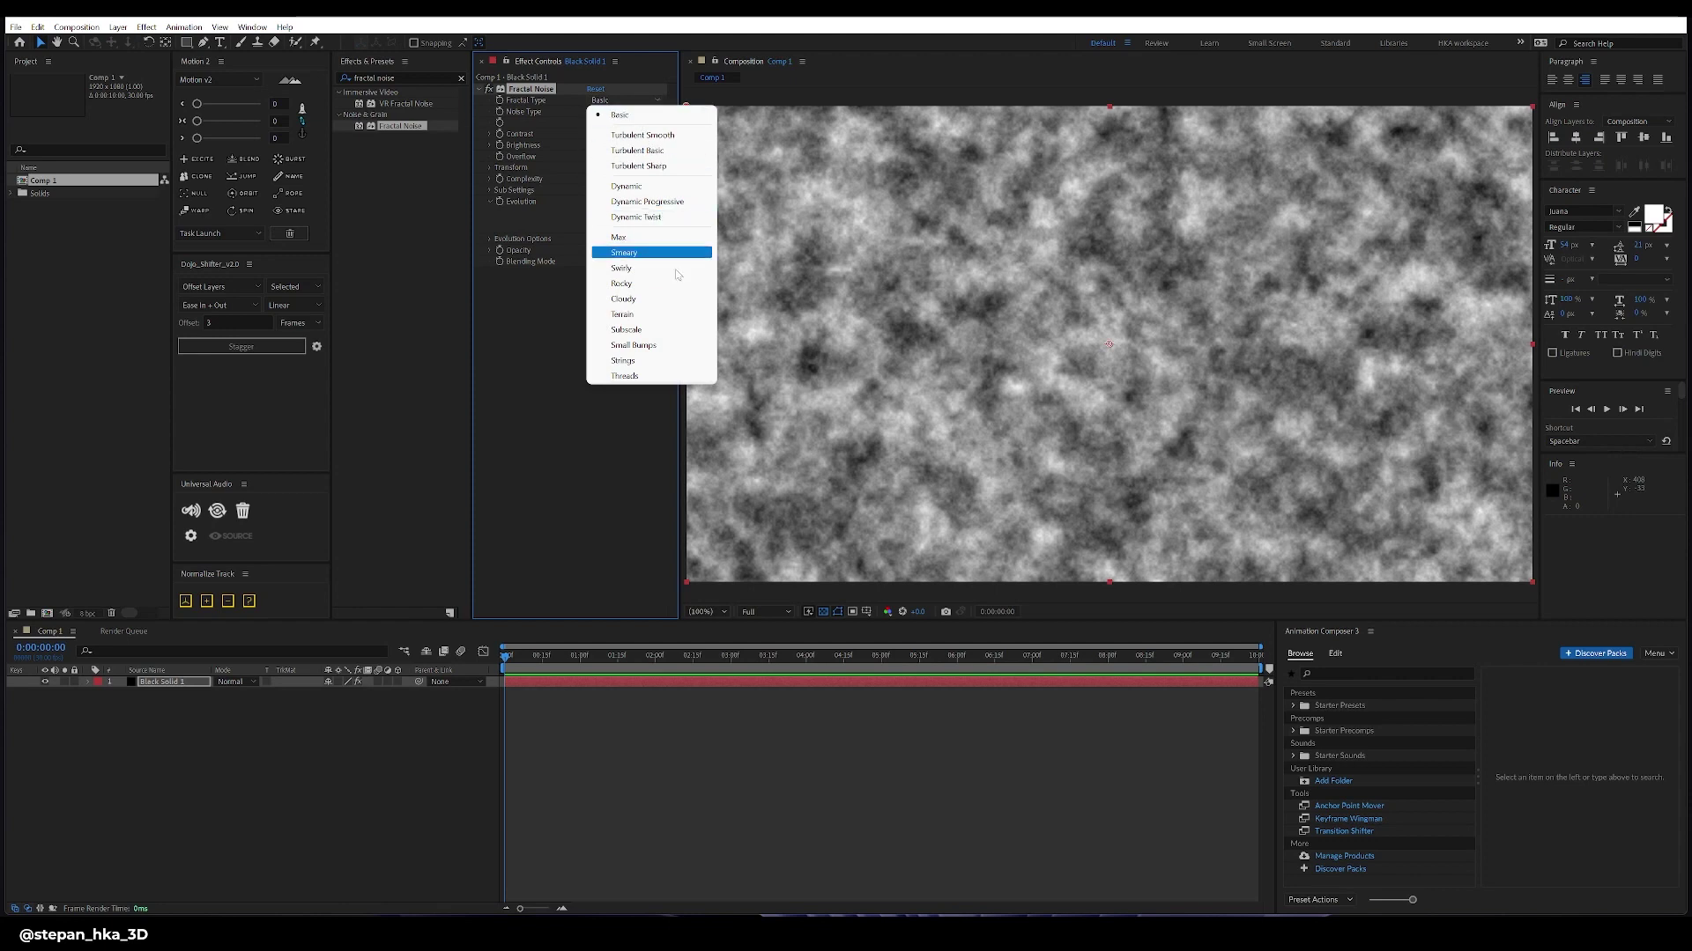
left_click(643, 314)
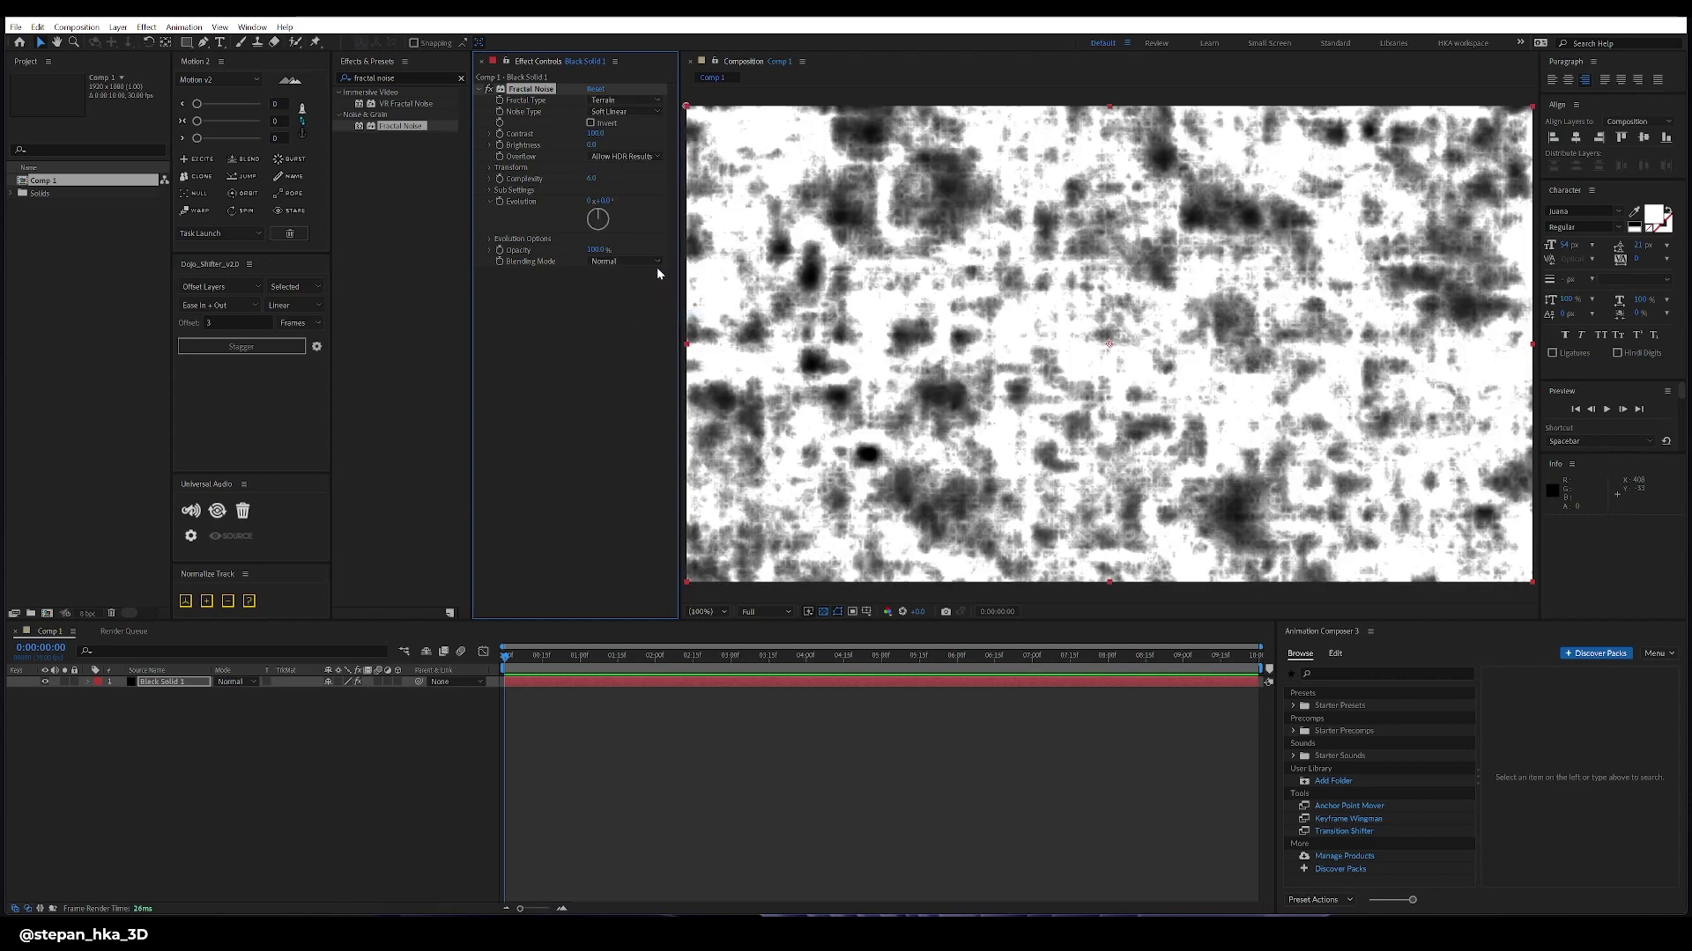
left_click(622, 101)
left_click(626, 186)
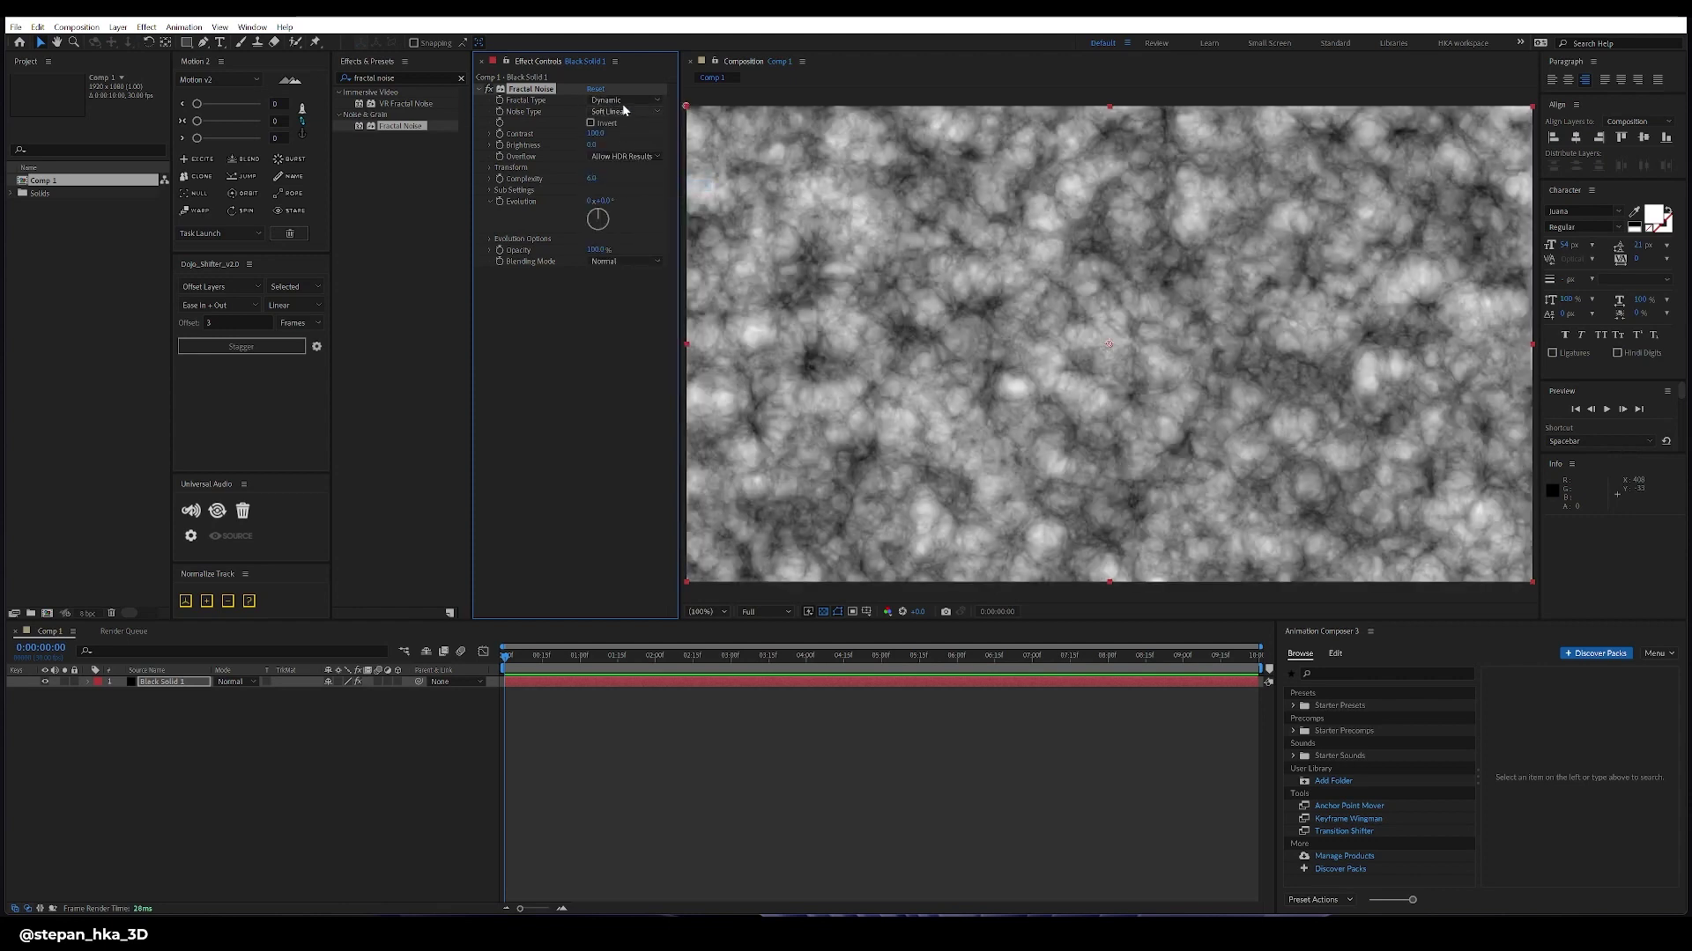
left_click(624, 102)
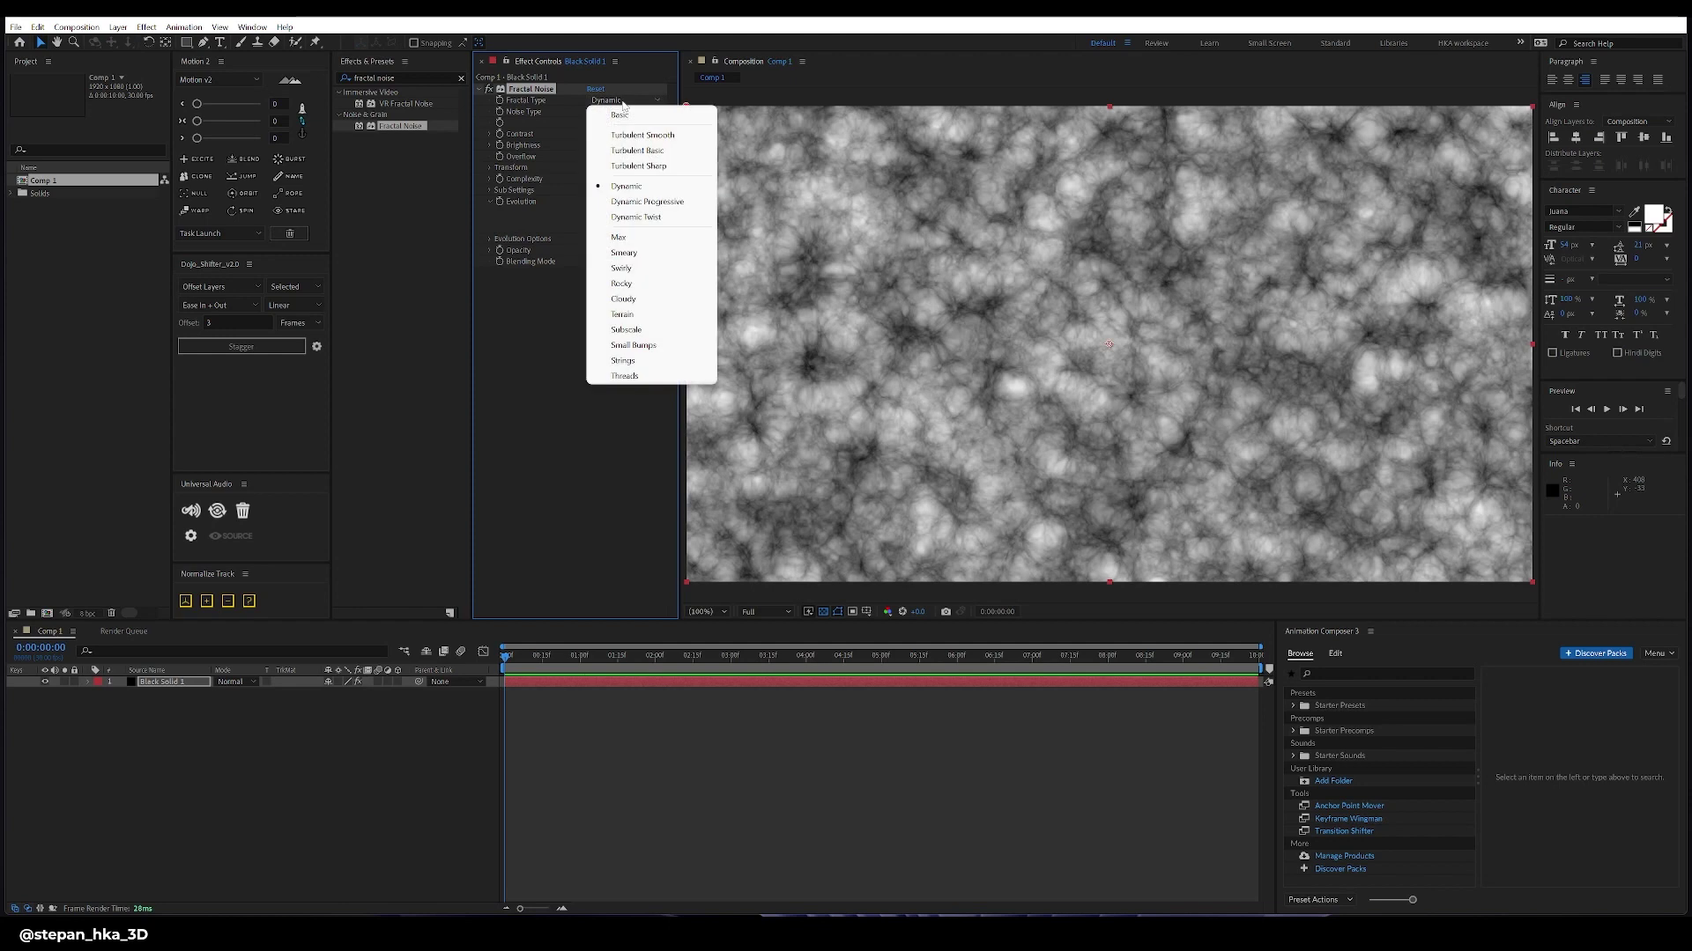
left_click(588, 451)
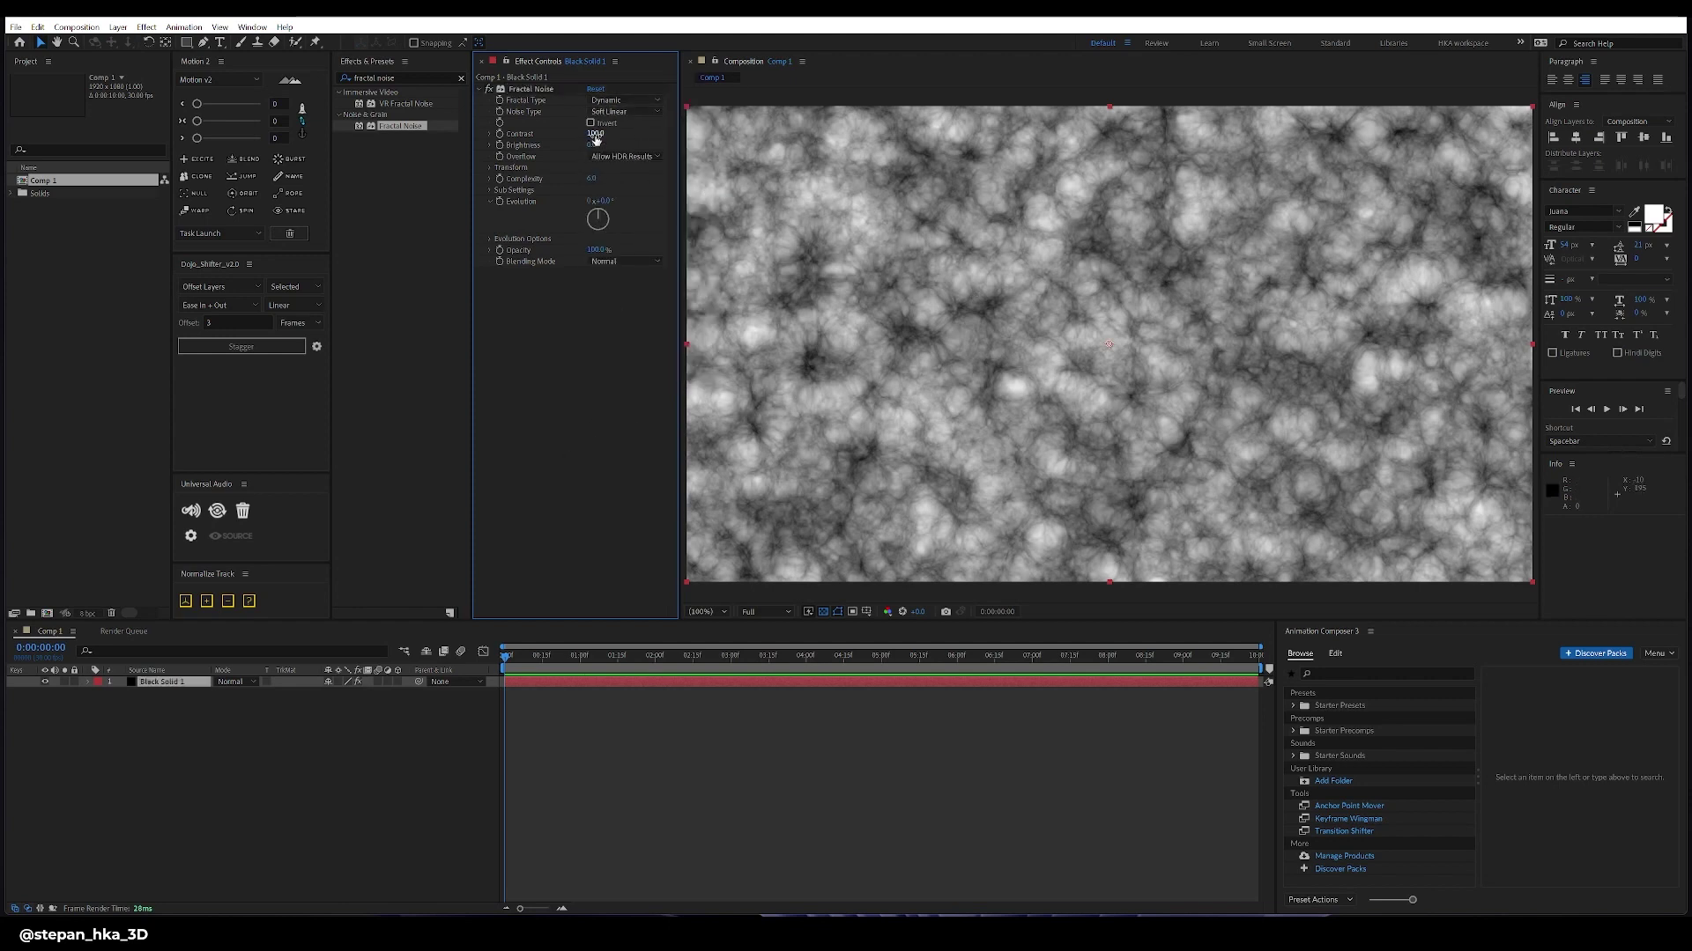
left_click_drag(594, 133, 554, 144)
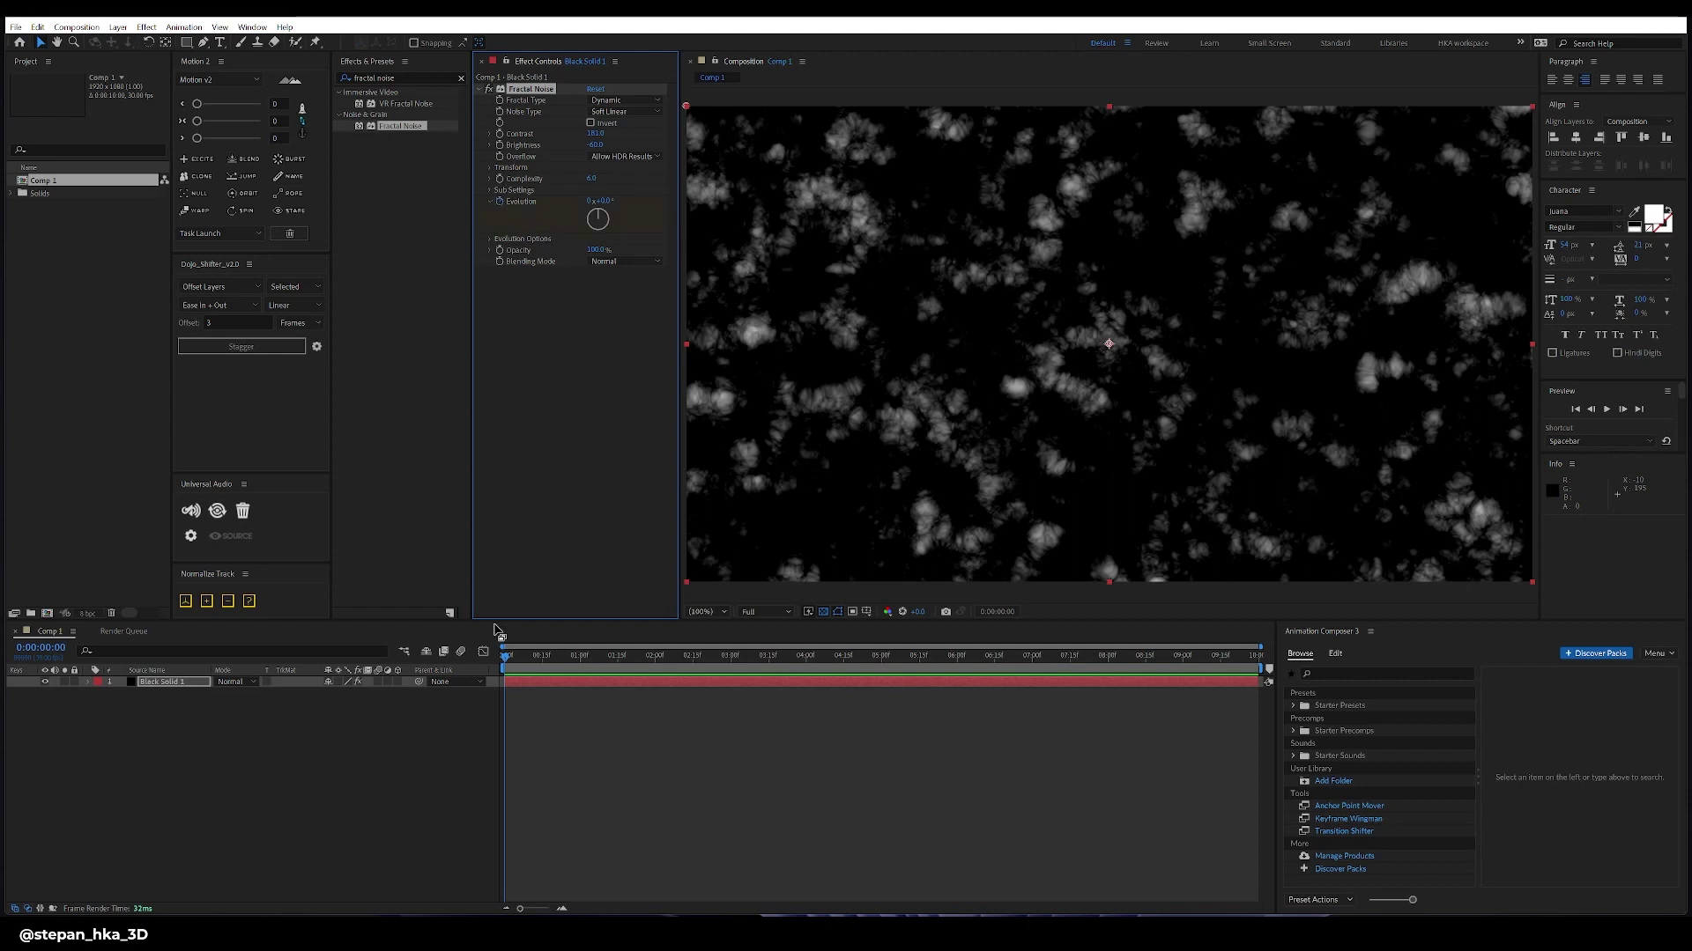
- Set Evolution to 2 revolutions at the comp's last frame and preview the animated noise
left_click_drag(506, 659, 1257, 712)
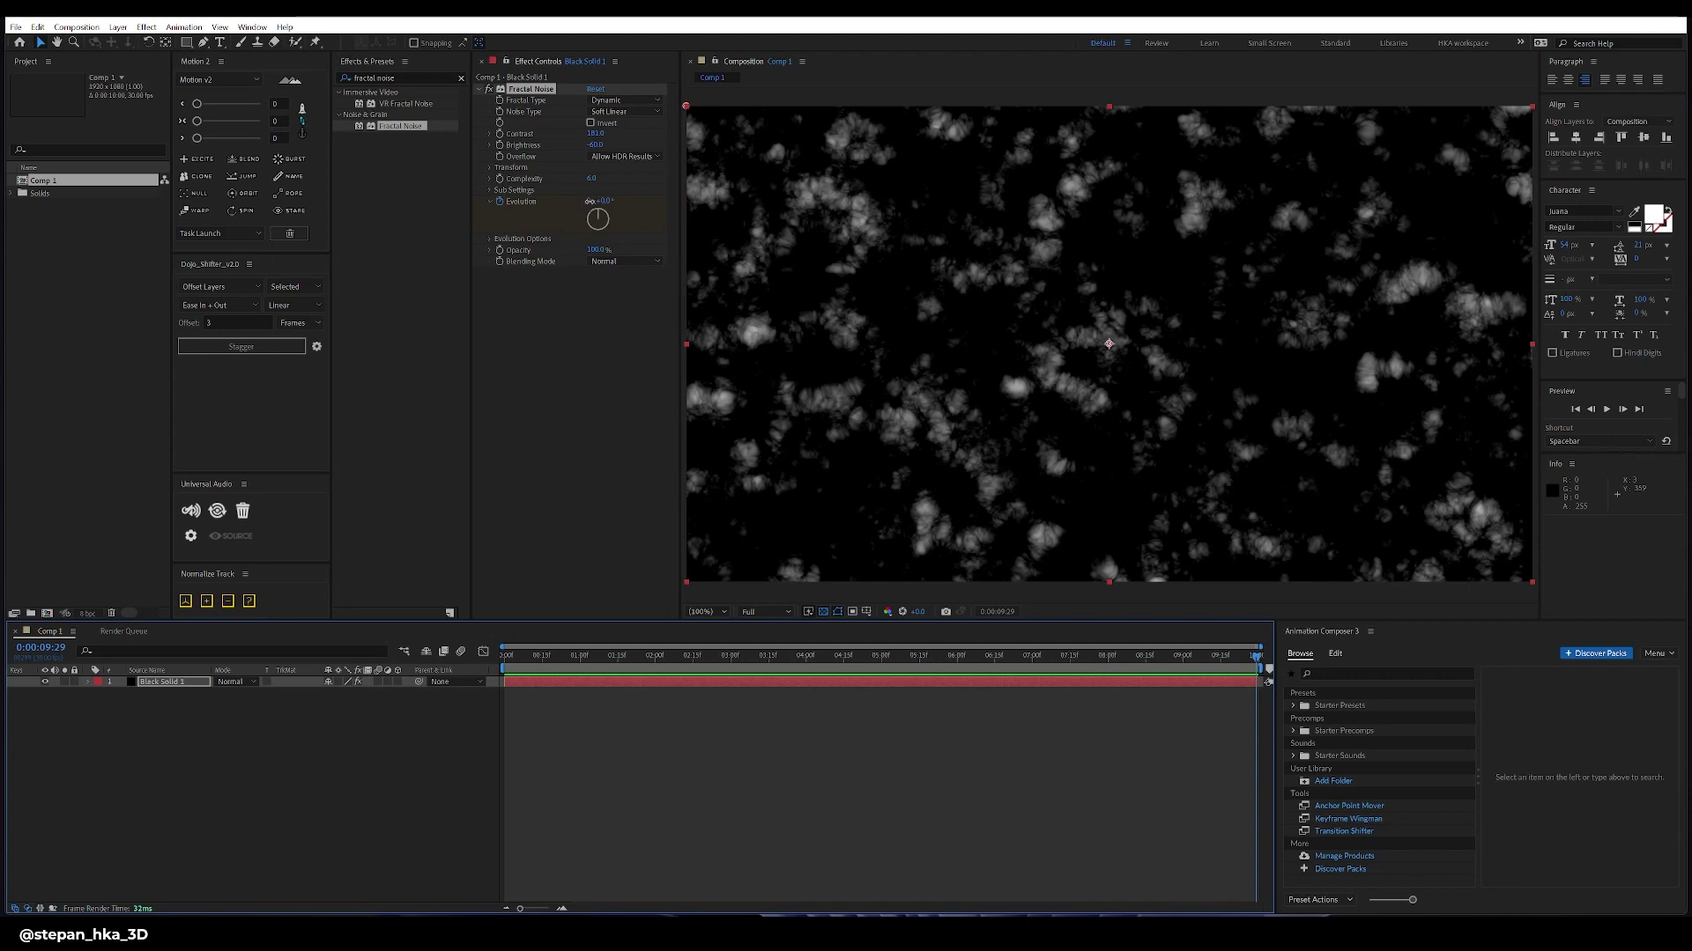
left_click(591, 201)
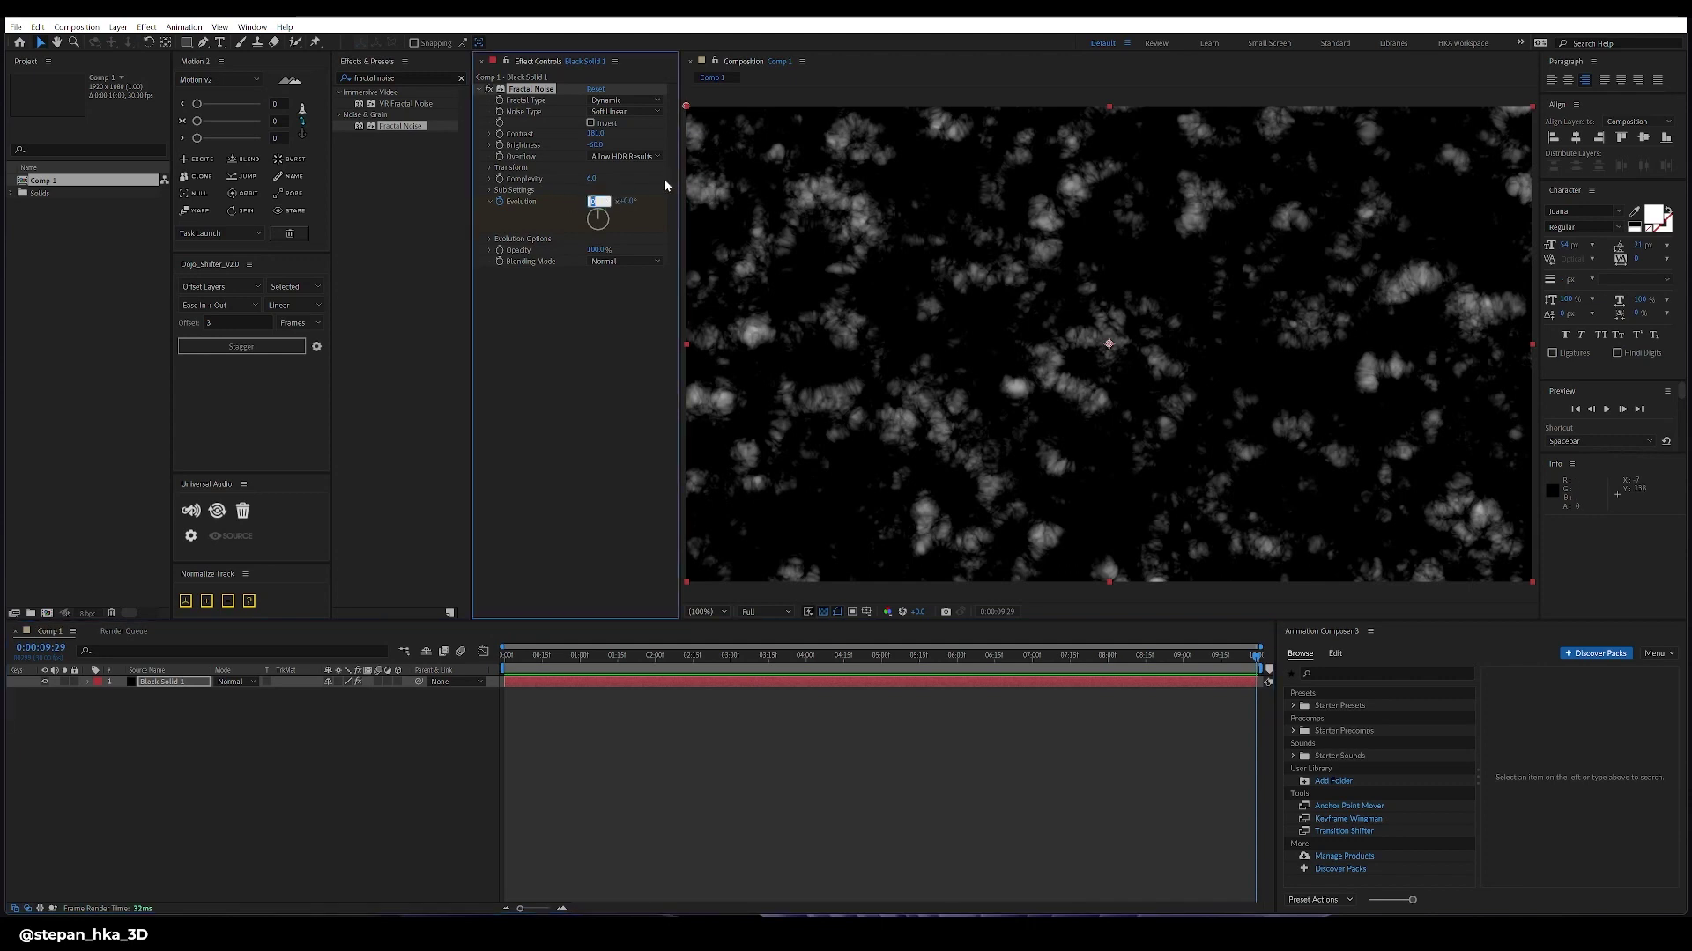
type("2")
key("Return")
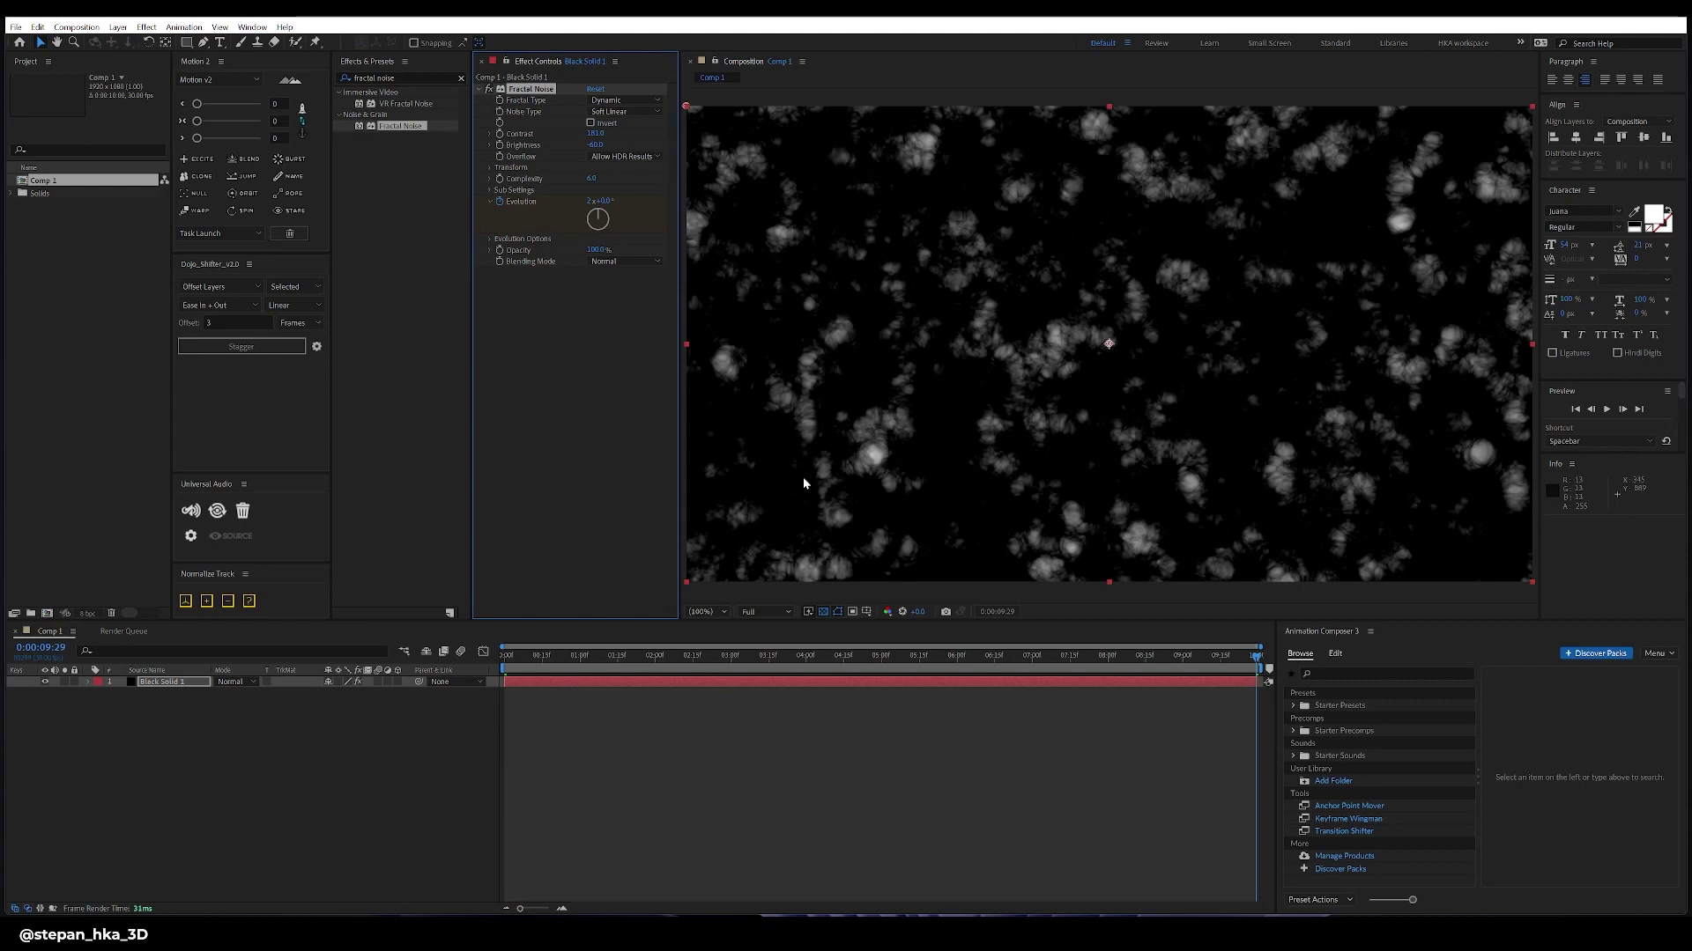
left_click_drag(1256, 667, 413, 667)
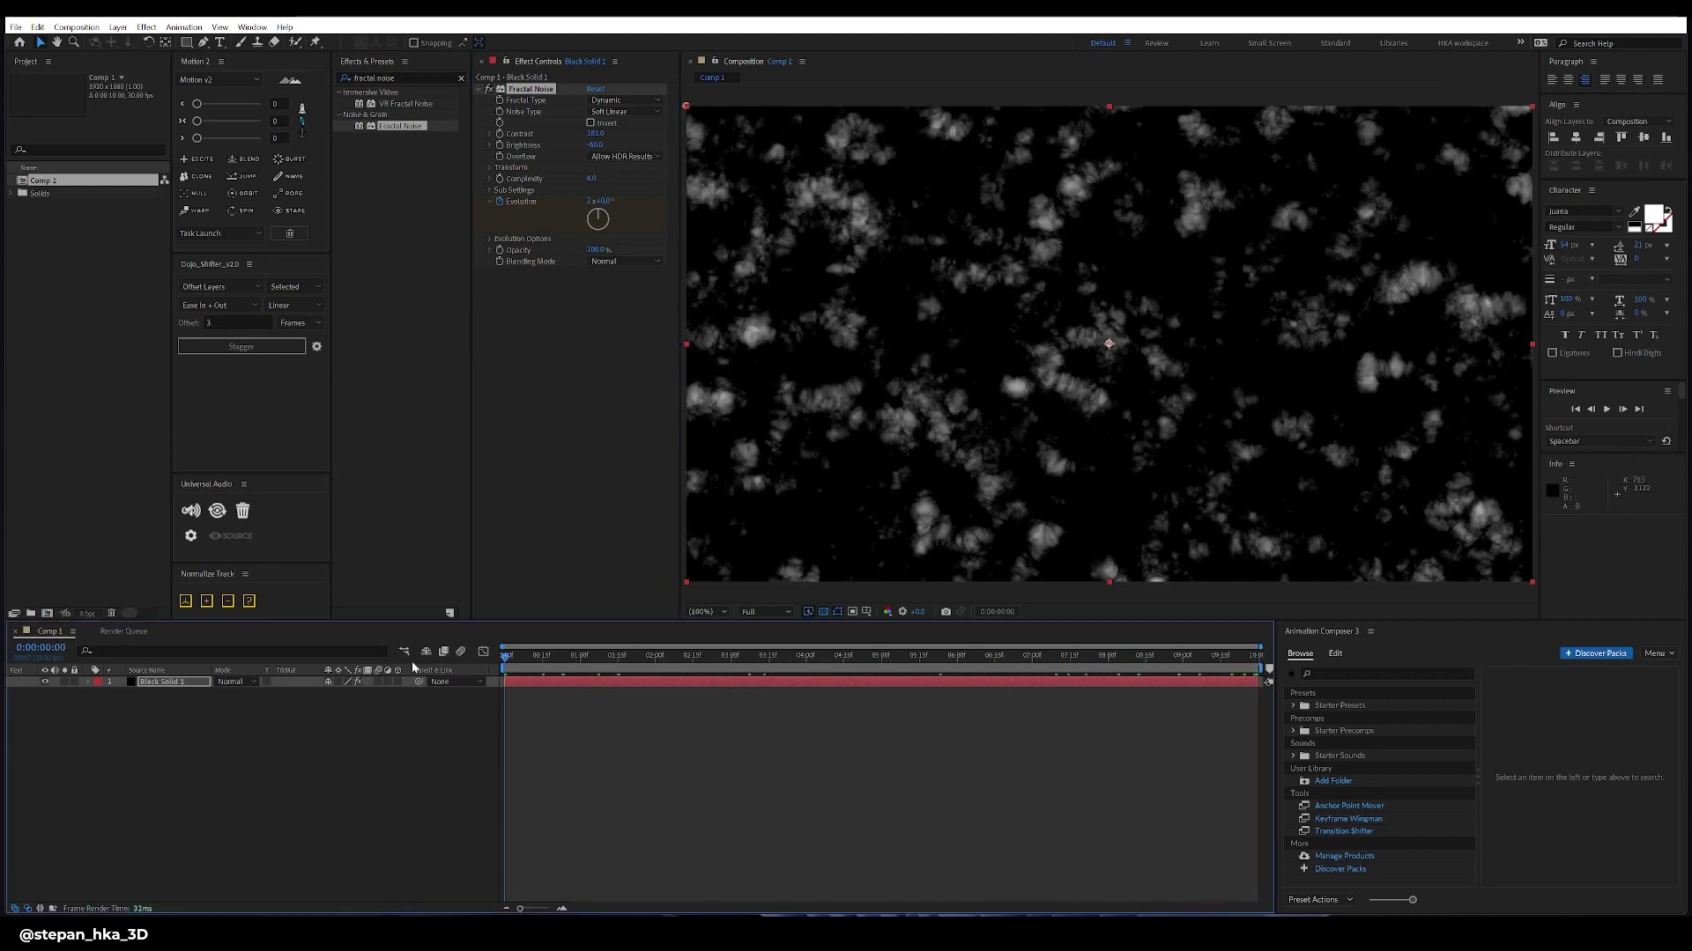
key("space")
- Pre-compose Black Solid 1 into Black Solid 1 Comp 1
left_click(167, 683)
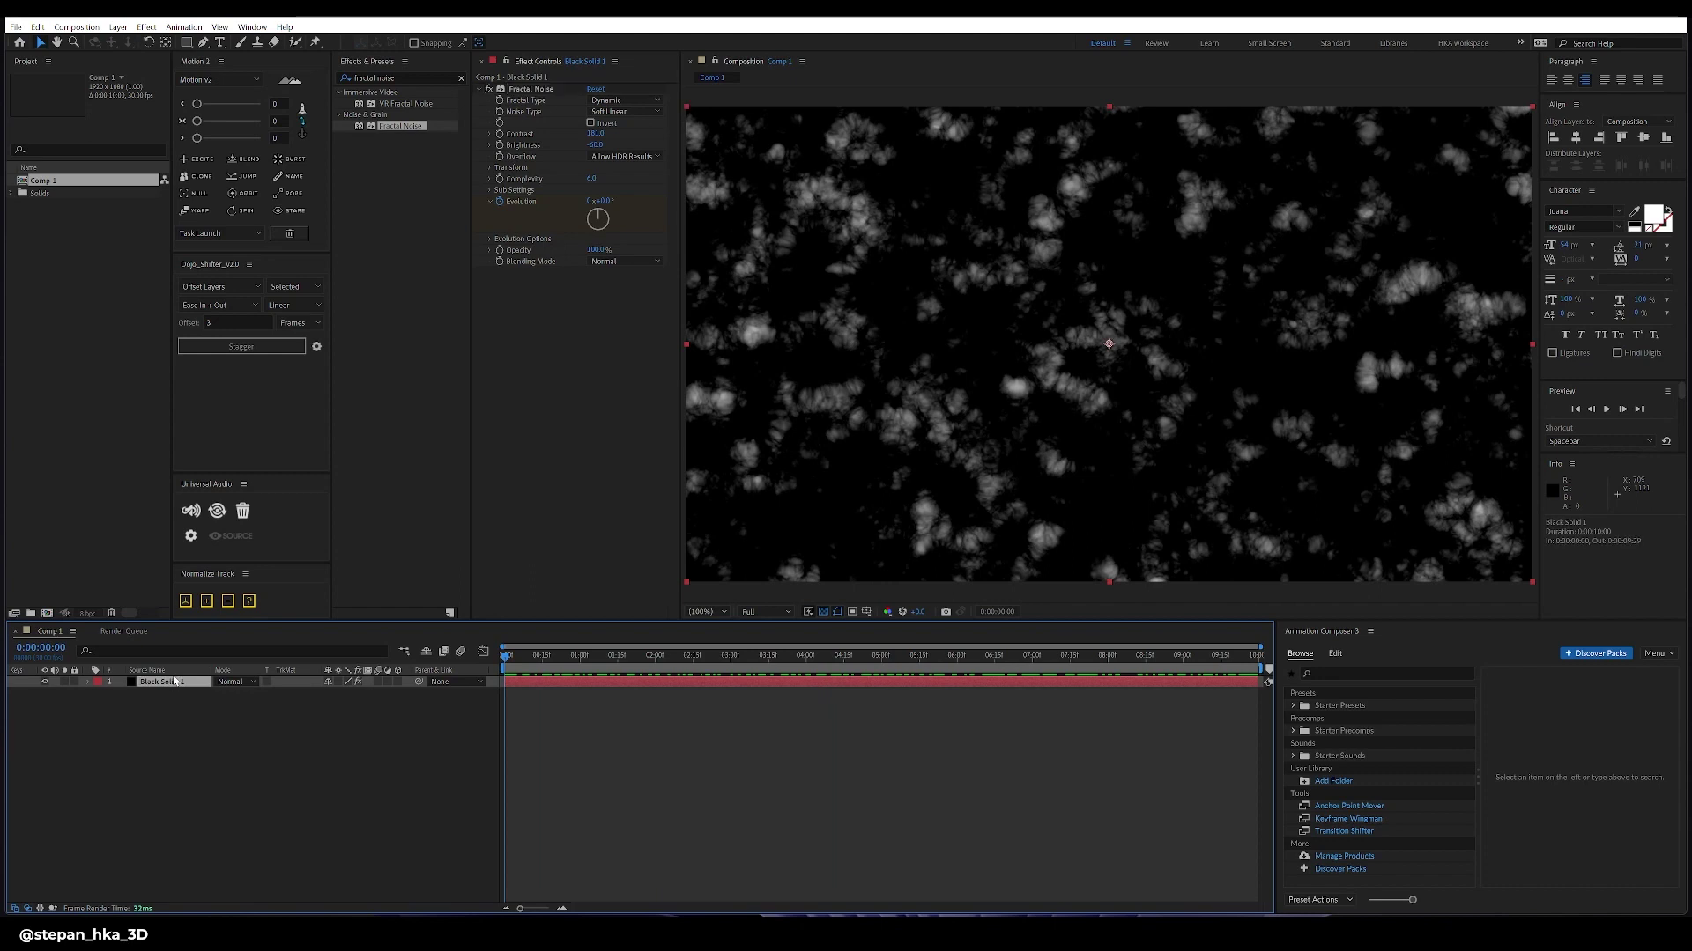
right_click(188, 682)
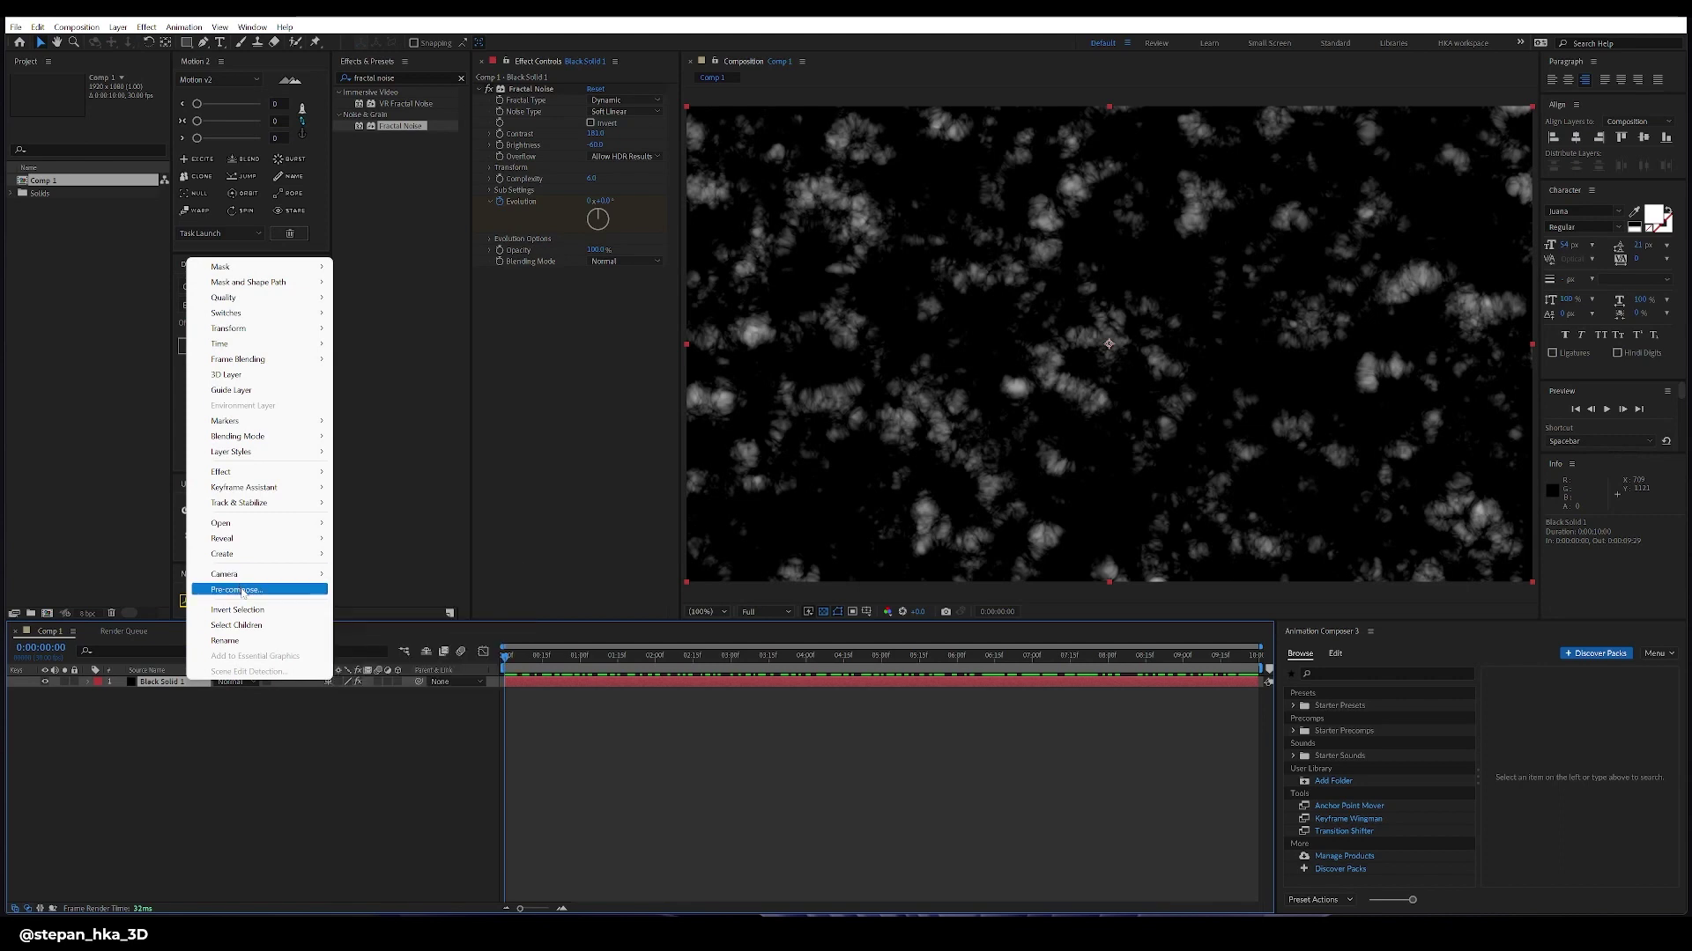
left_click(240, 589)
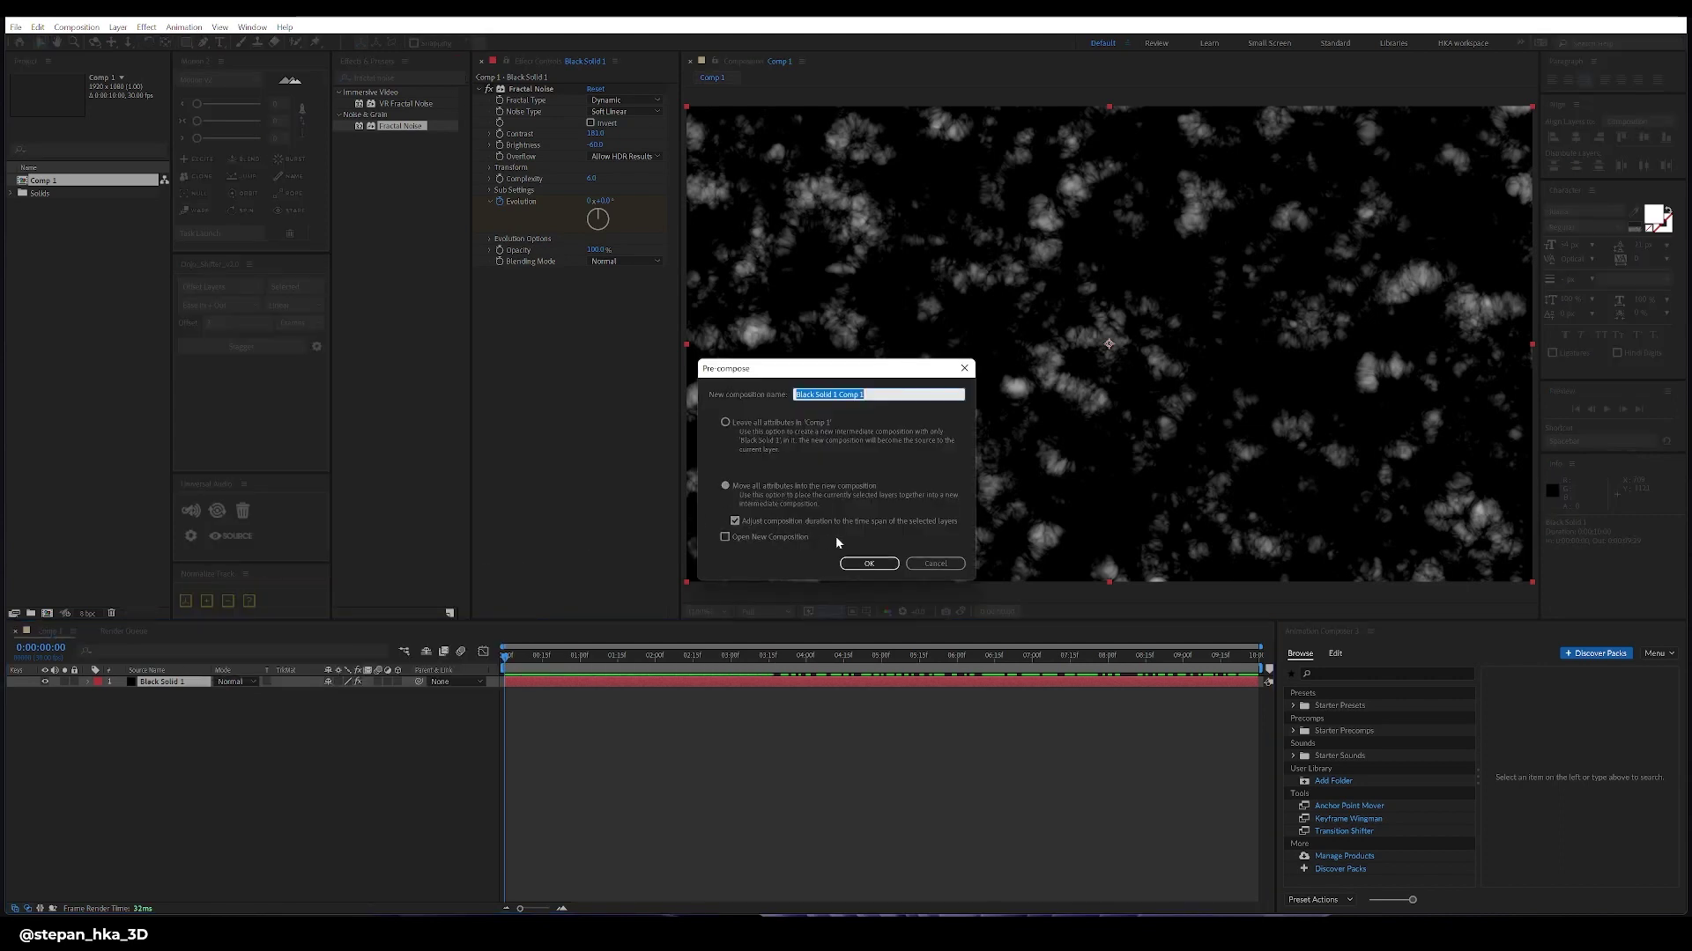
left_click(869, 563)
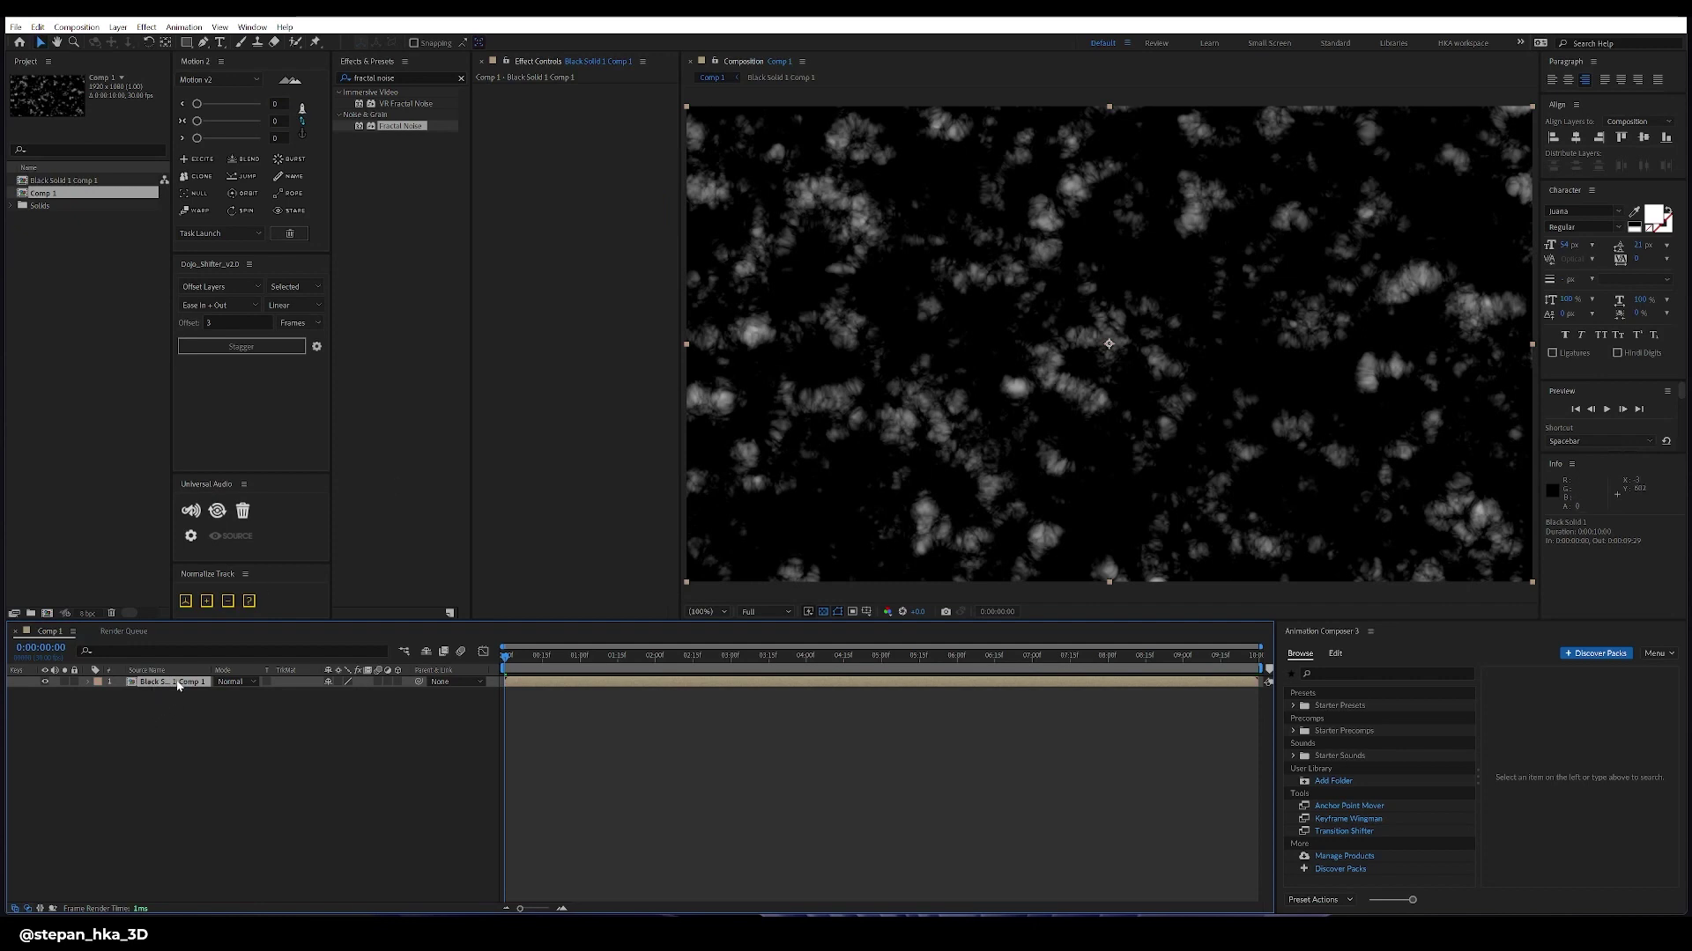
- Apply Chromatic Displacement from a 'chro' effects search and set Displace Amount to 35
key("ctrl+5")
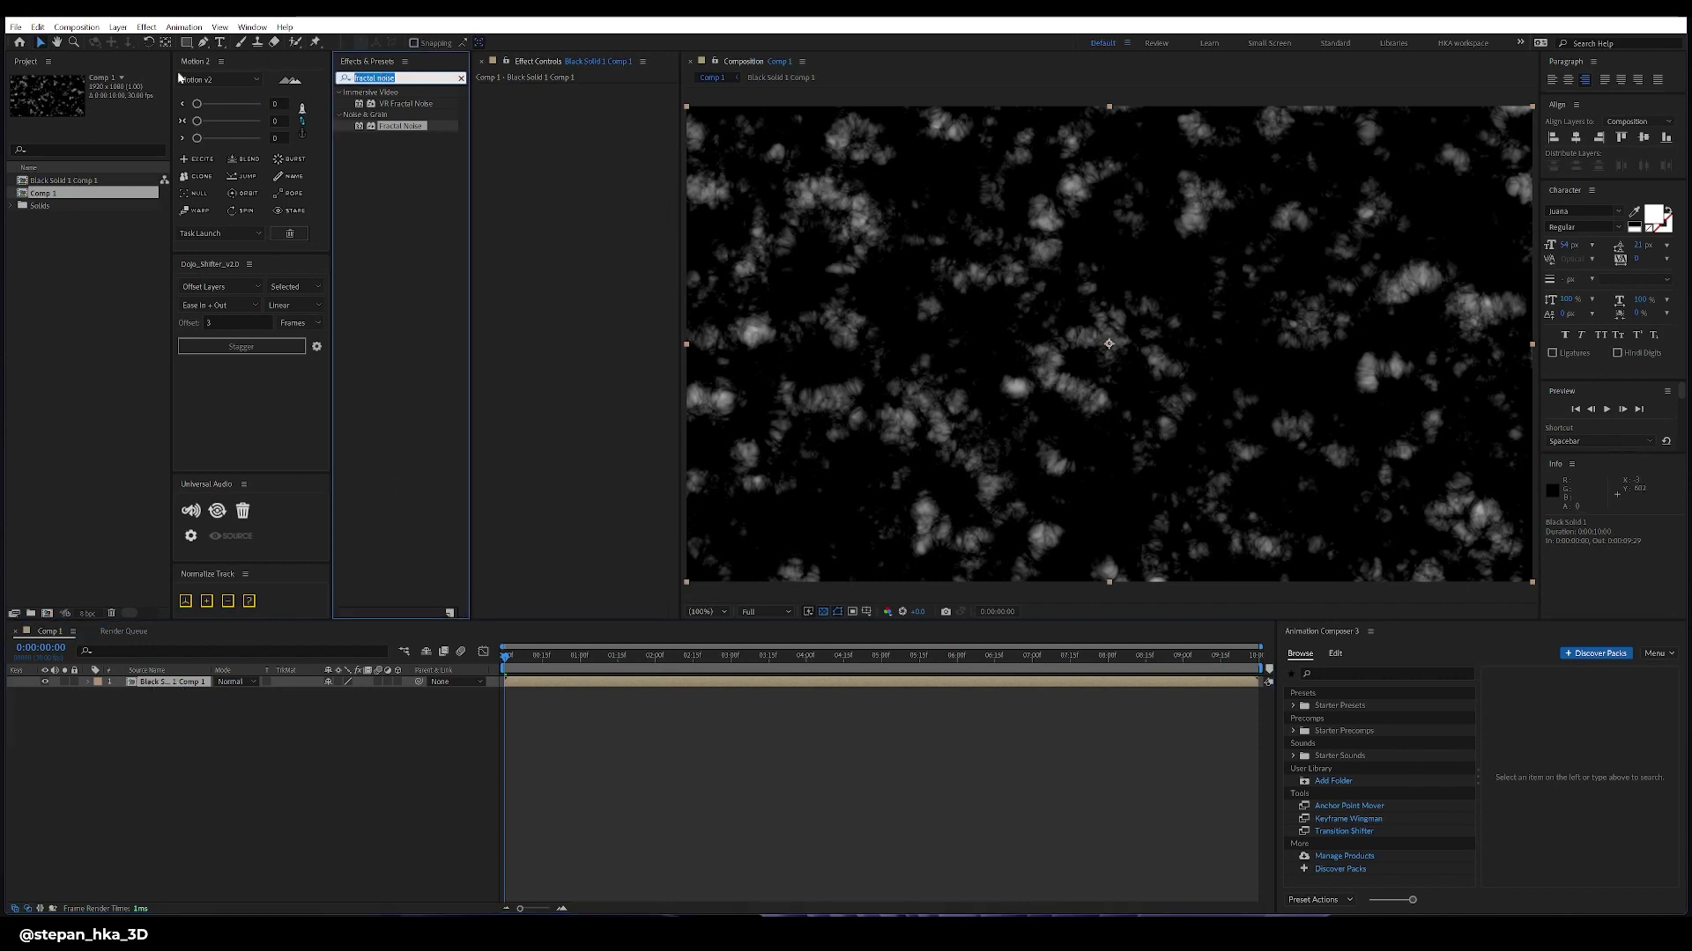
type("chrom")
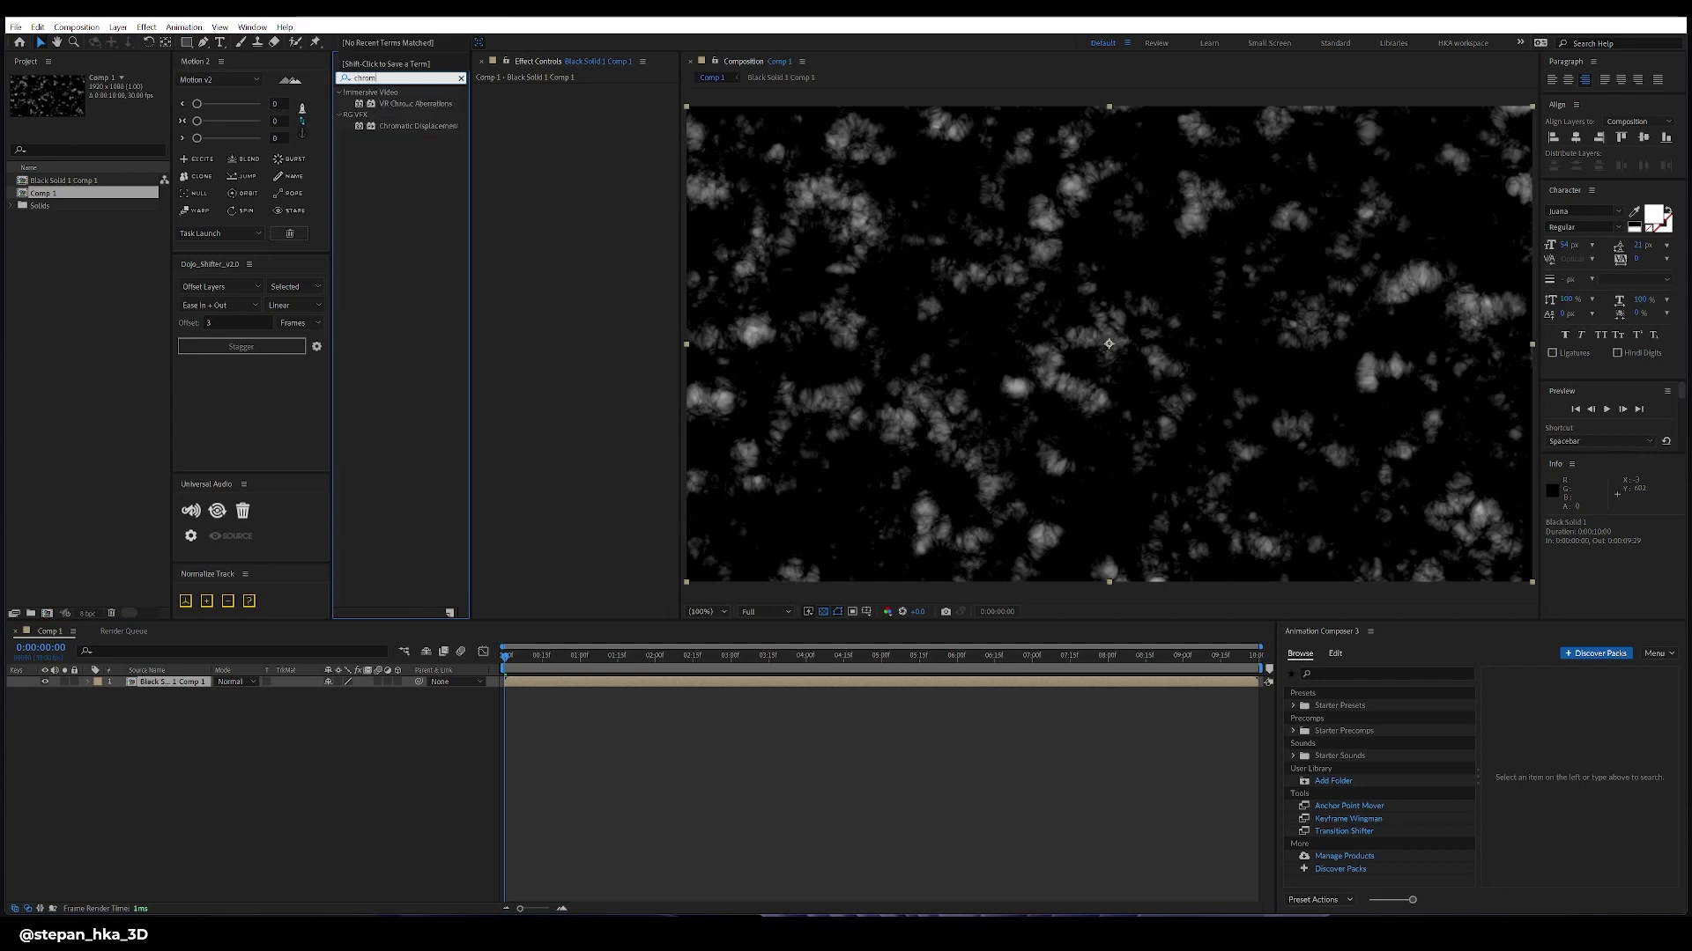
double_click(428, 125)
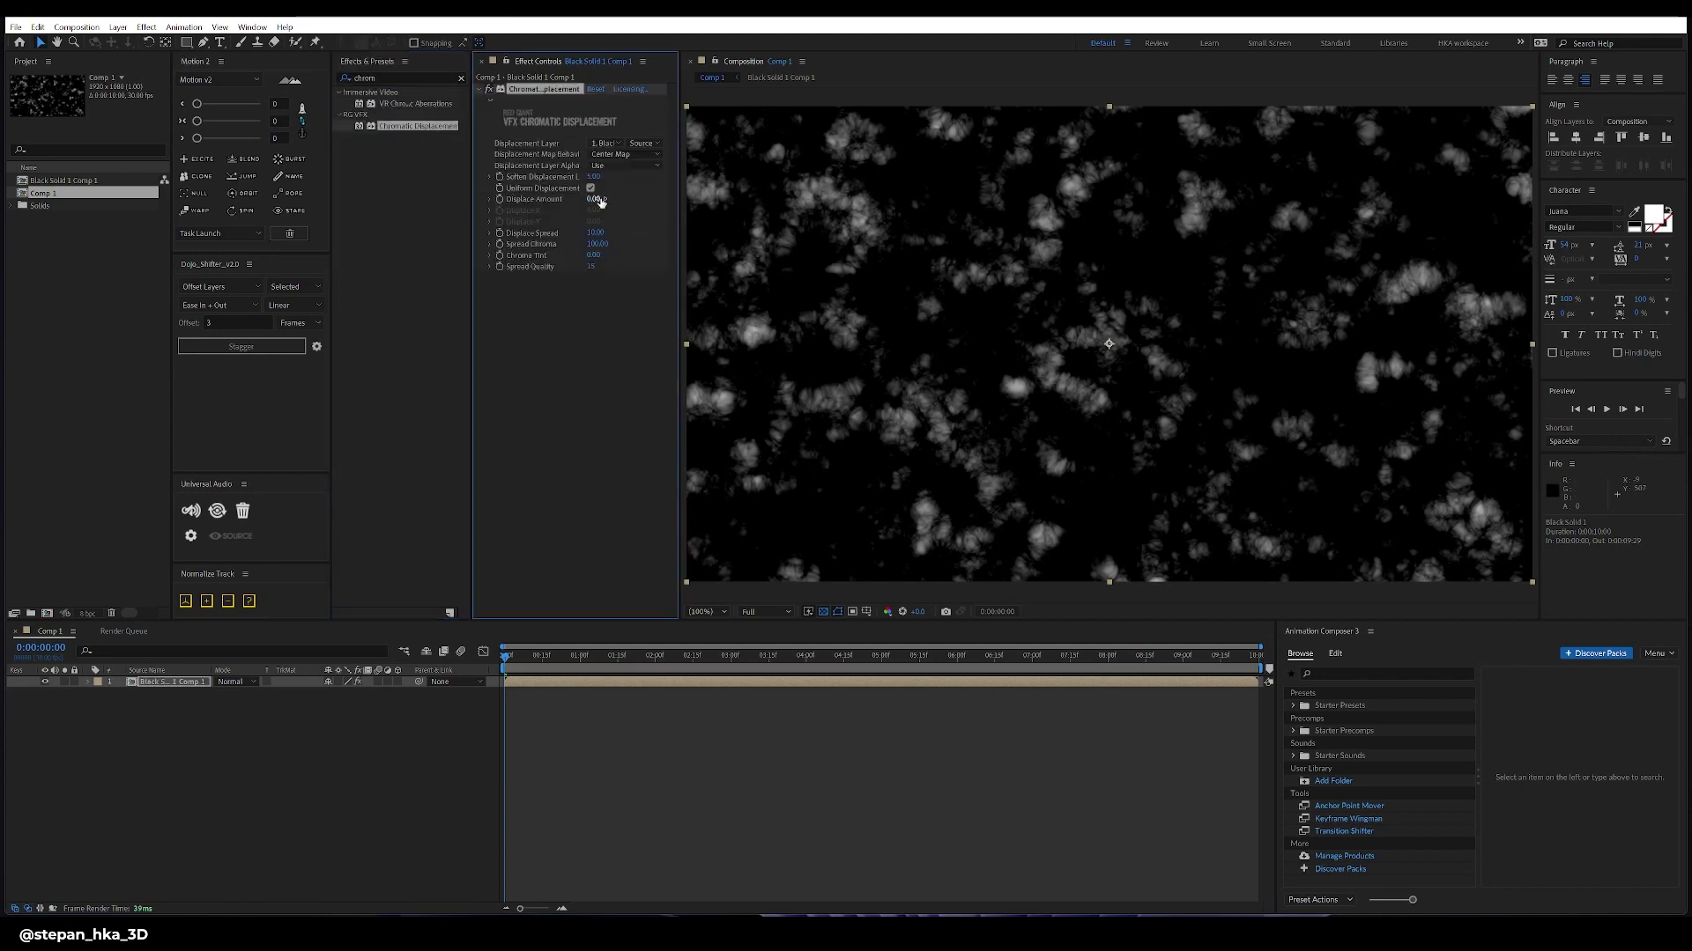
left_click_drag(594, 199, 669, 224)
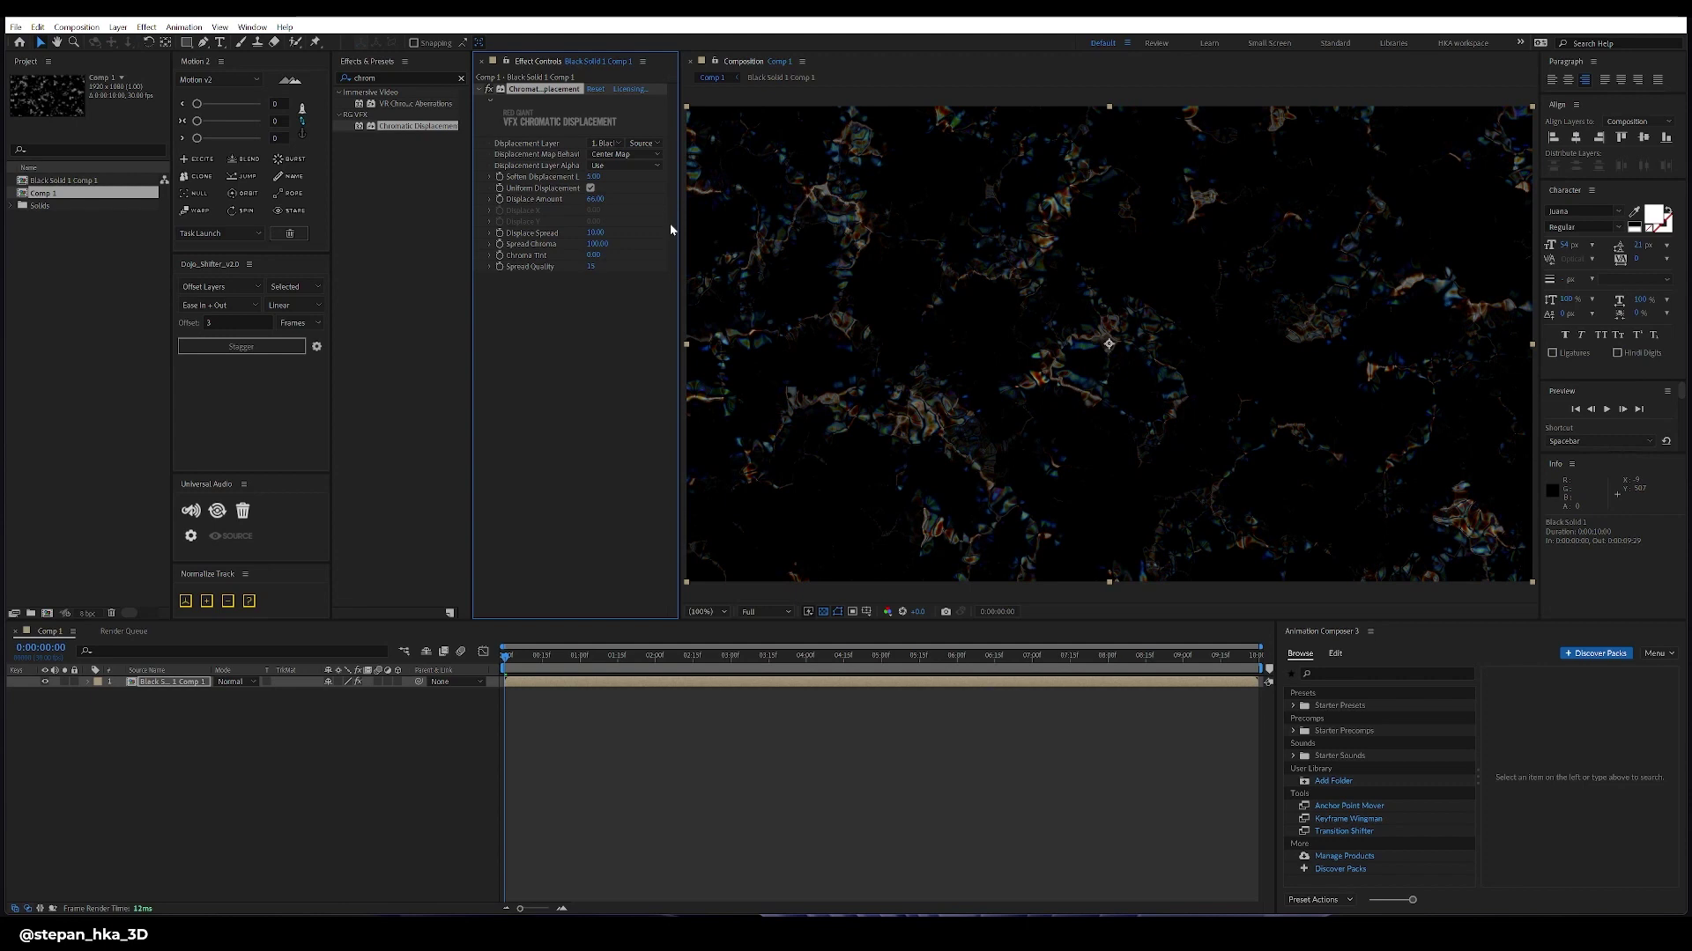